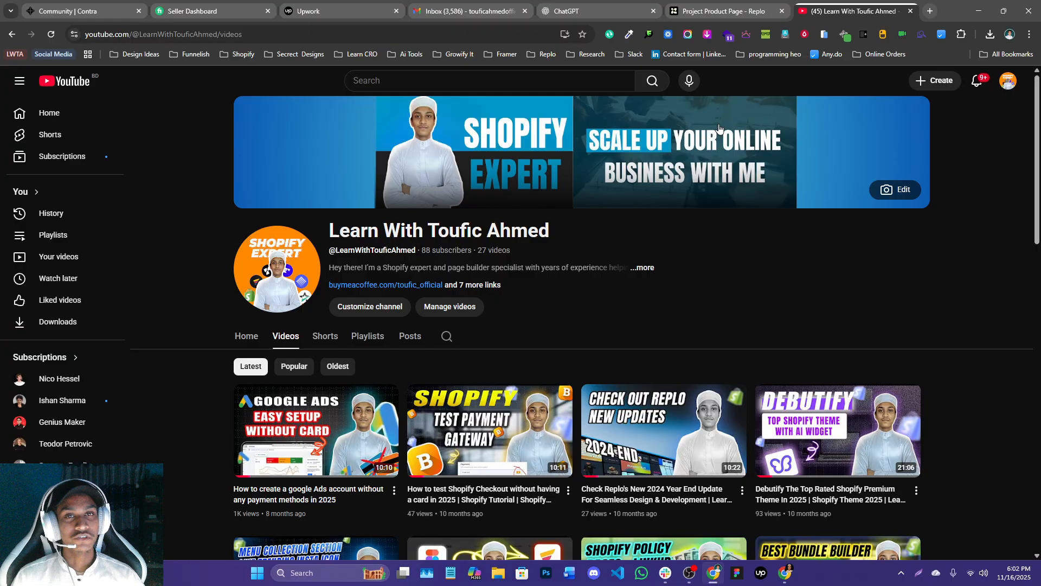
# - Switch from the YouTube channel to the Replo editor and look over the LWTA - Sticky Card page's desktop and mobile layouts
pyautogui.scroll(-2, 710, 243)
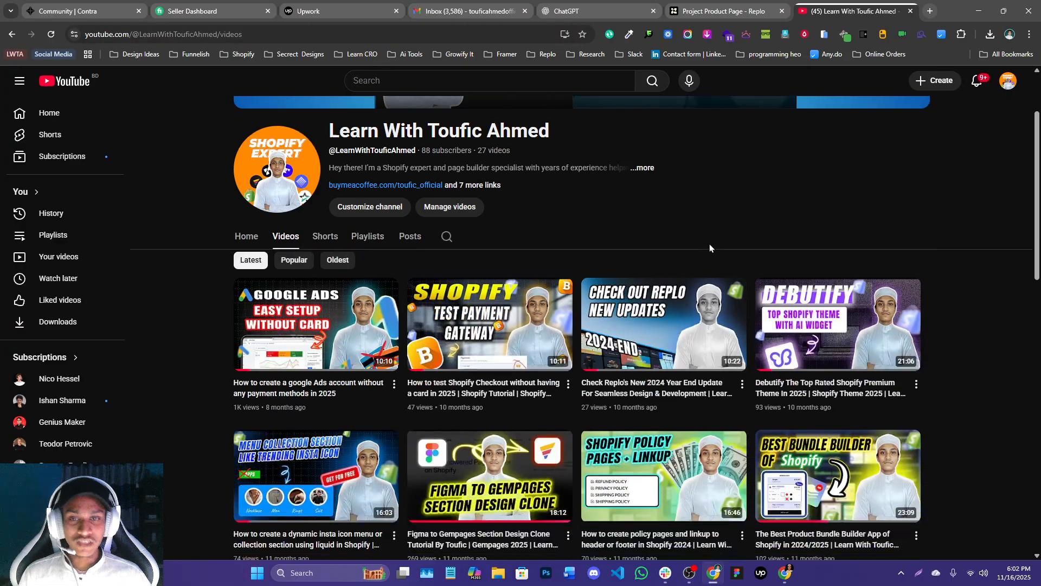
pyautogui.scroll(2, 712, 236)
pyautogui.click(749, 11)
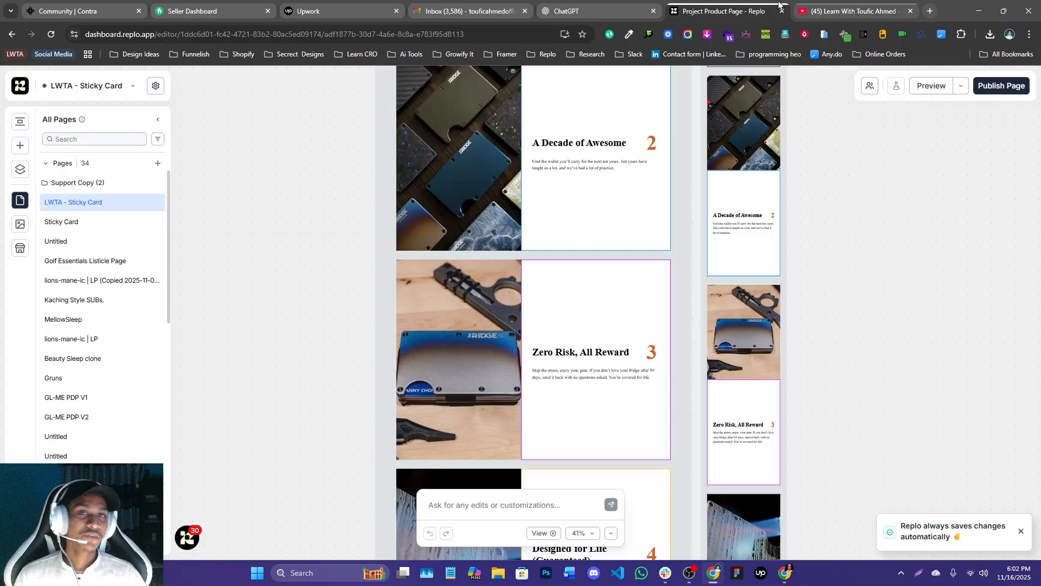
pyautogui.scroll(3, 470, 233)
pyautogui.keyDown('ctrl'); pyautogui.scroll(2, 470, 232); pyautogui.keyUp('ctrl')
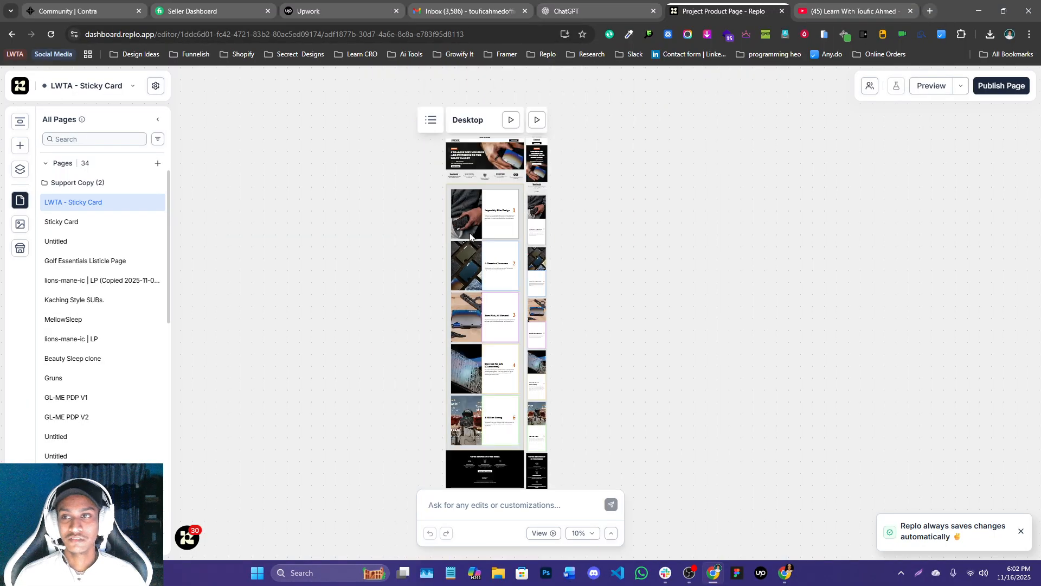
pyautogui.scroll(3, 481, 241)
pyautogui.keyDown('ctrl'); pyautogui.scroll(-5, 494, 248); pyautogui.keyUp('ctrl')
pyautogui.keyDown('ctrl'); pyautogui.scroll(4, 521, 236); pyautogui.keyUp('ctrl')
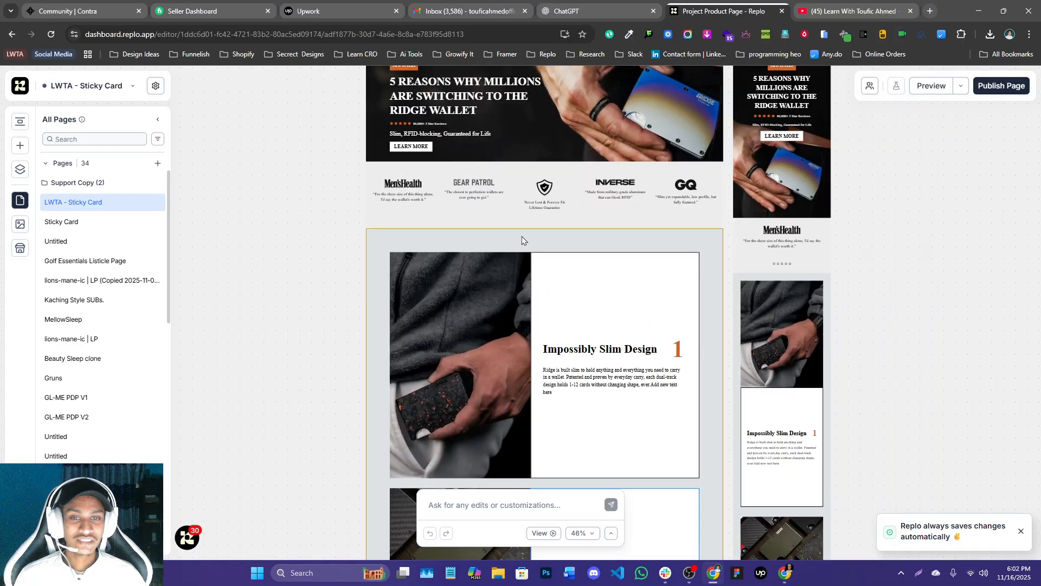
# - Open a live preview of the LWTA - Sticky Card page and dismiss its preview notice
pyautogui.click(923, 92)
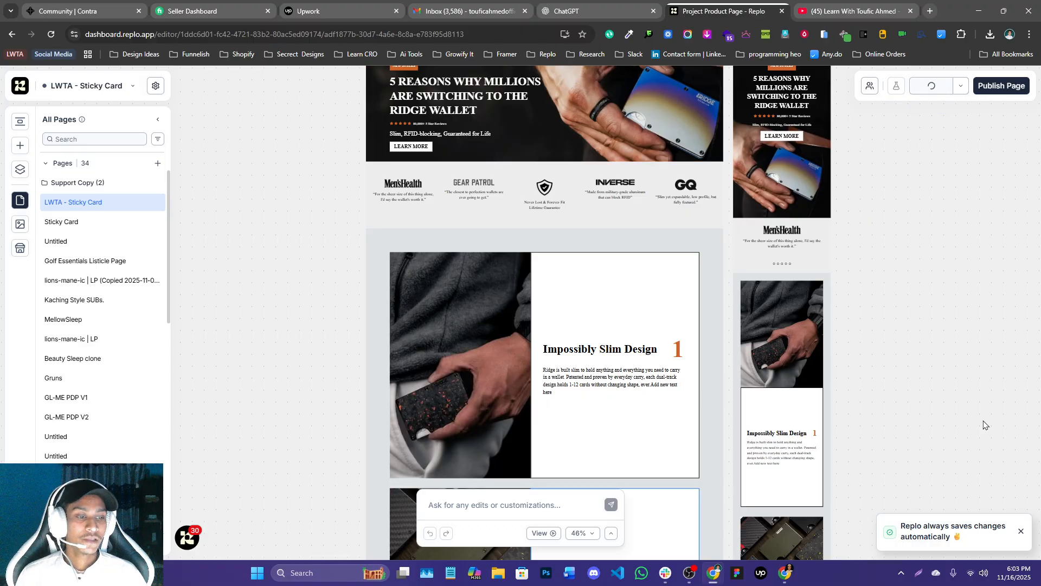
pyautogui.click(1021, 531)
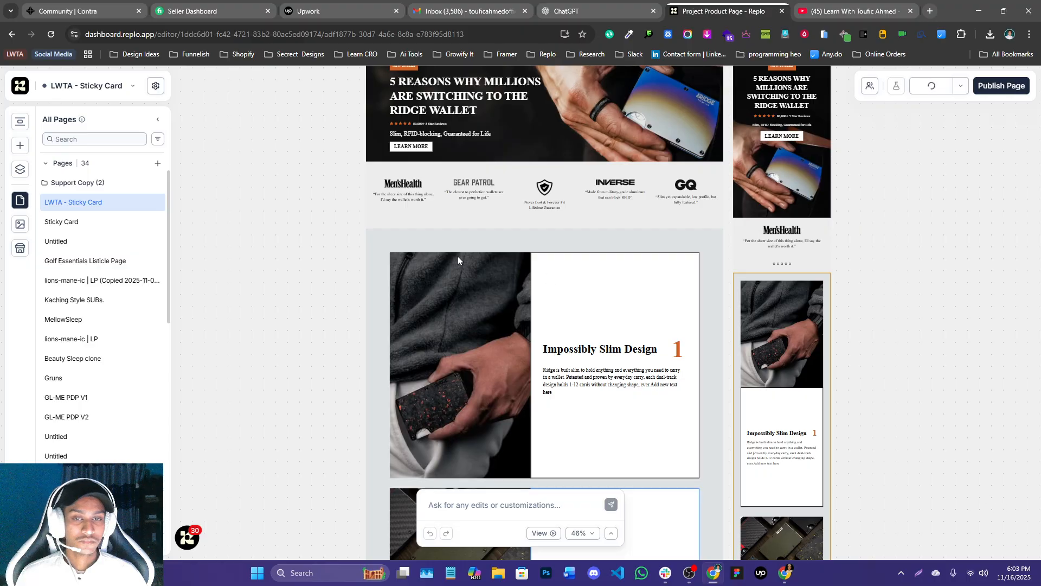
pyautogui.scroll(-3, 458, 256)
pyautogui.scroll(-2, 458, 256)
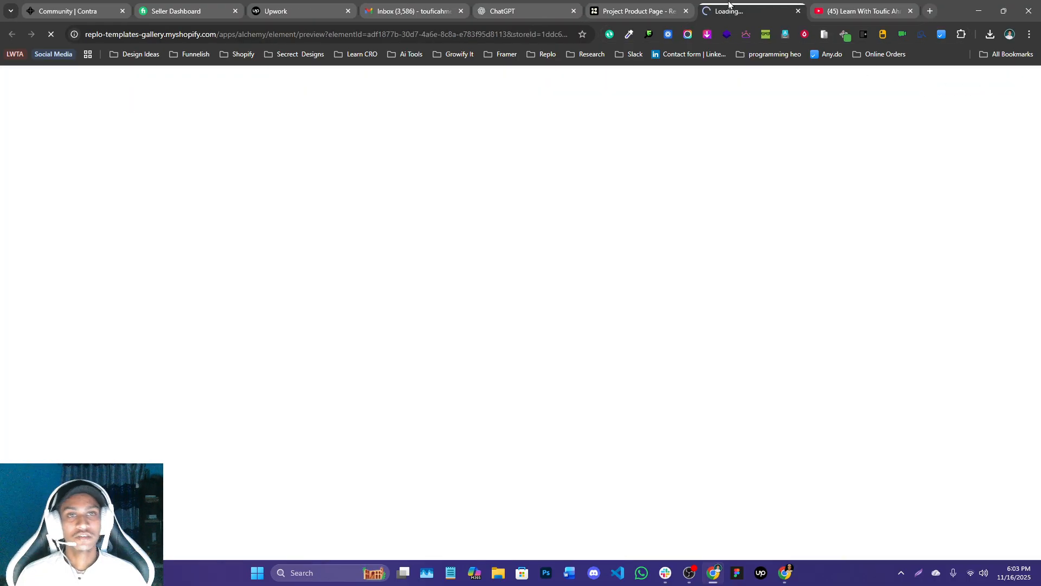
pyautogui.click(683, 7)
pyautogui.click(727, 11)
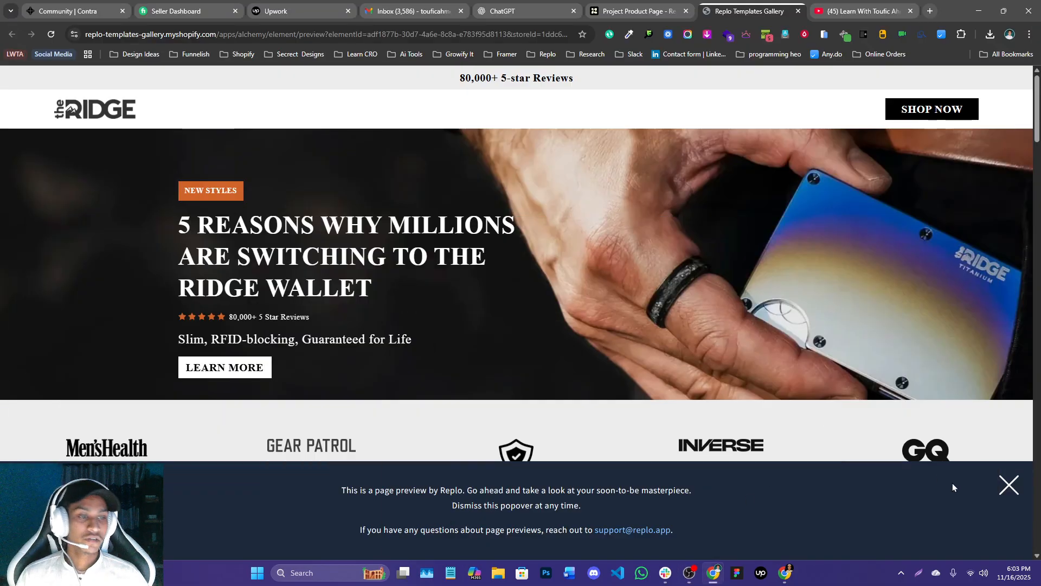
pyautogui.click(1009, 484)
# - Examine how the five numbered listicle cards stick and stack over one another in the preview, down to the footer section
pyautogui.scroll(-9, 716, 376)
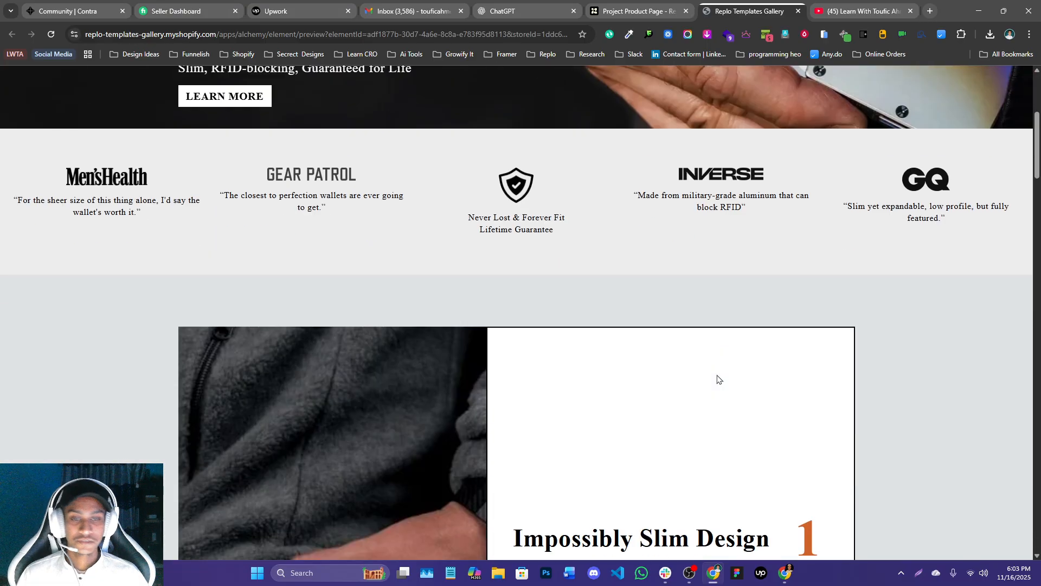
pyautogui.scroll(2, 716, 376)
pyautogui.scroll(-2, 471, 307)
pyautogui.scroll(-4, 470, 307)
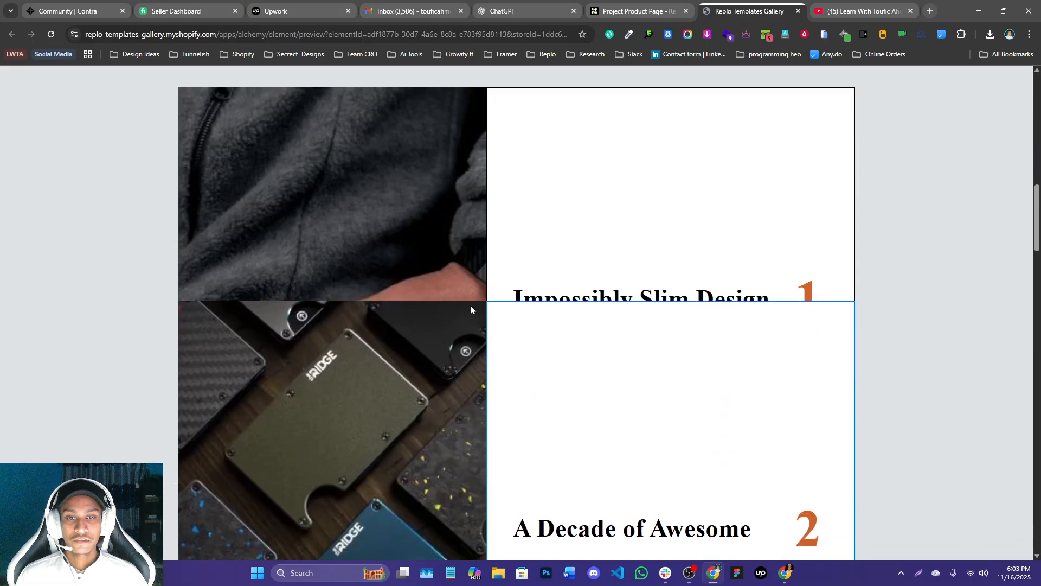
pyautogui.scroll(12, 471, 305)
pyautogui.scroll(-8, 470, 304)
pyautogui.scroll(-5, 471, 304)
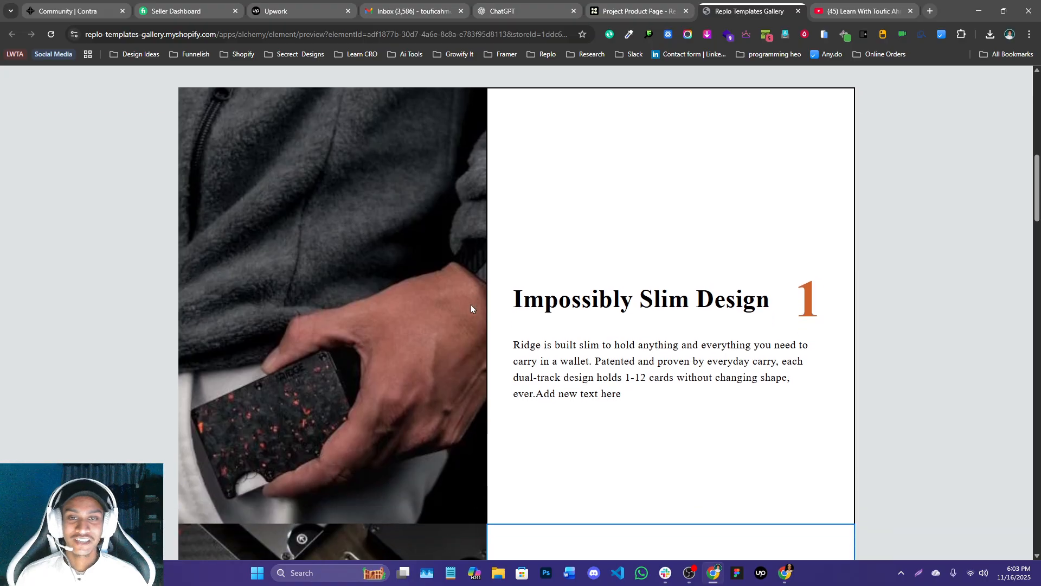
pyautogui.scroll(-10, 471, 304)
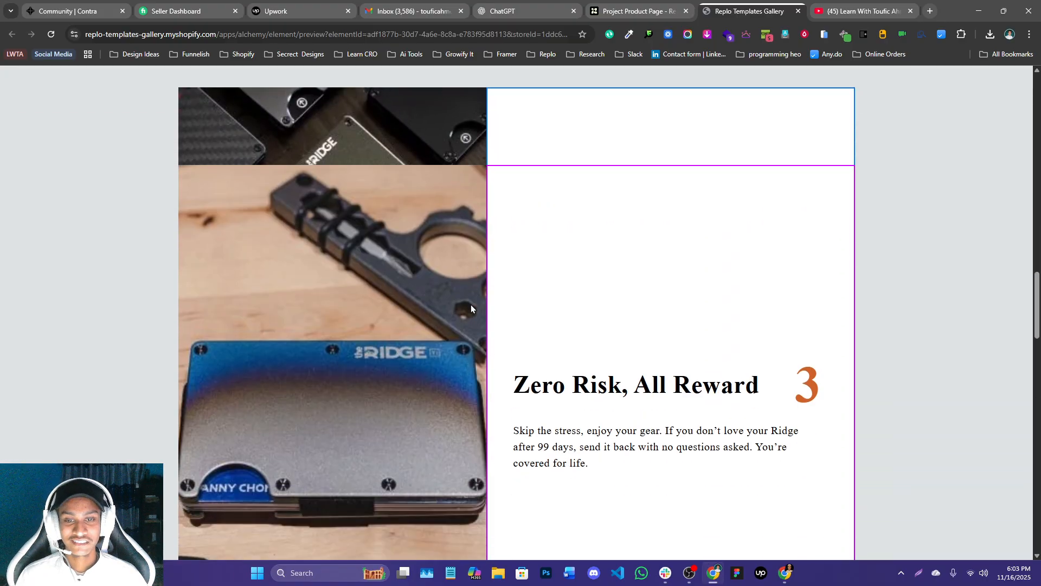
pyautogui.scroll(-10, 473, 307)
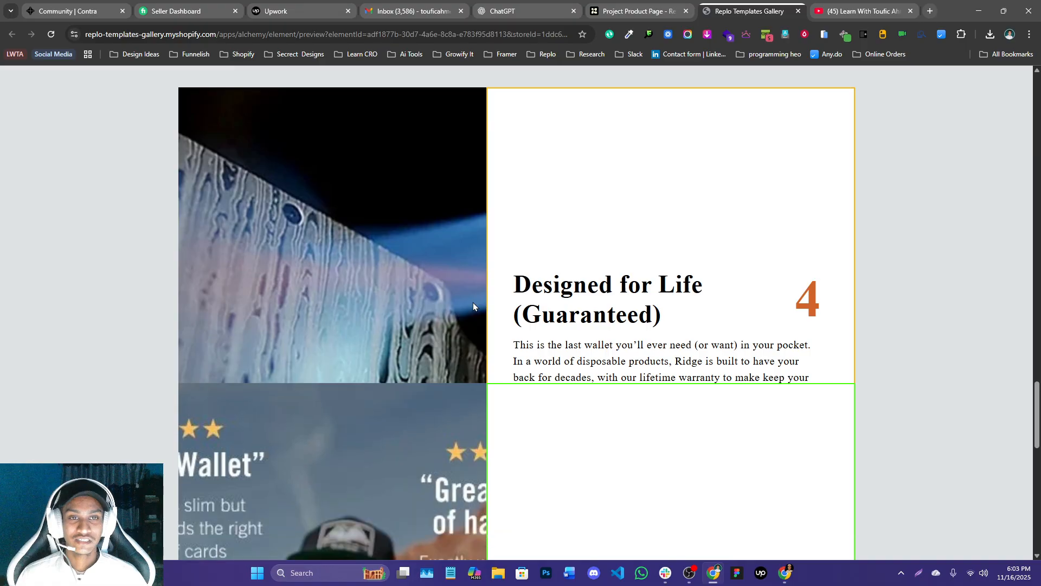
pyautogui.scroll(13, 473, 306)
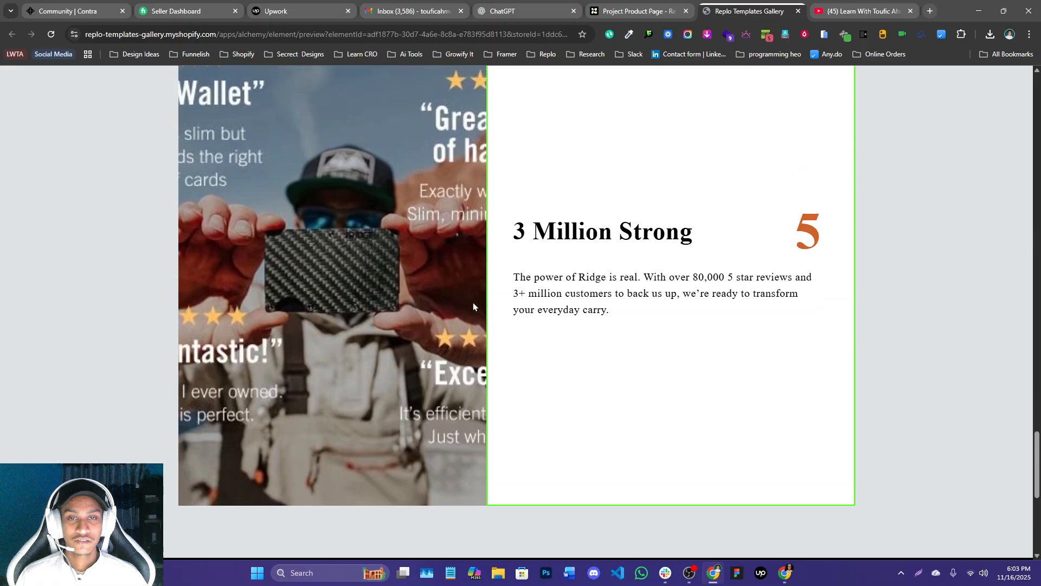
pyautogui.scroll(-8, 473, 307)
pyautogui.scroll(-5, 473, 307)
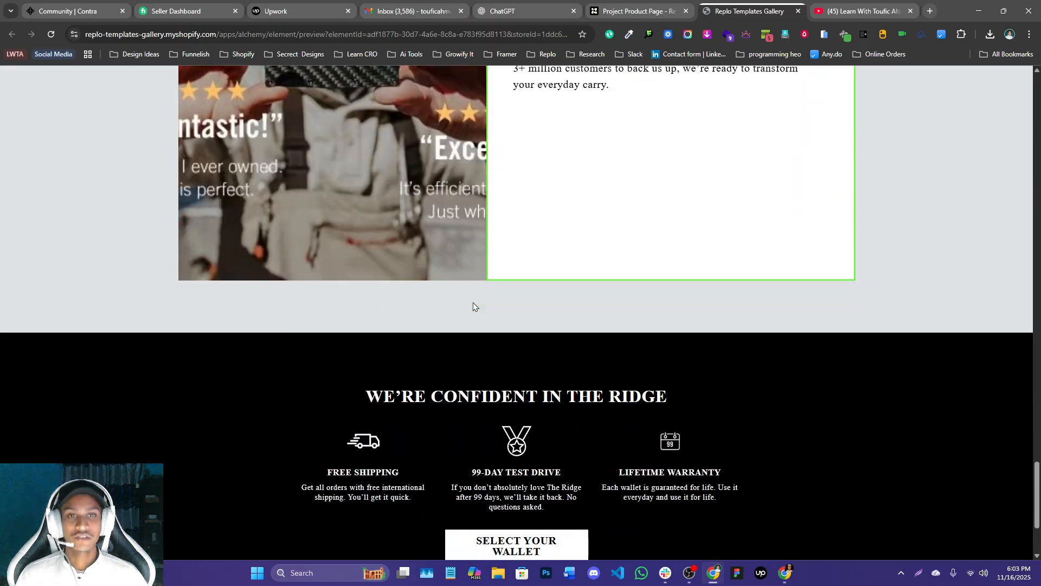
pyautogui.scroll(10, 473, 307)
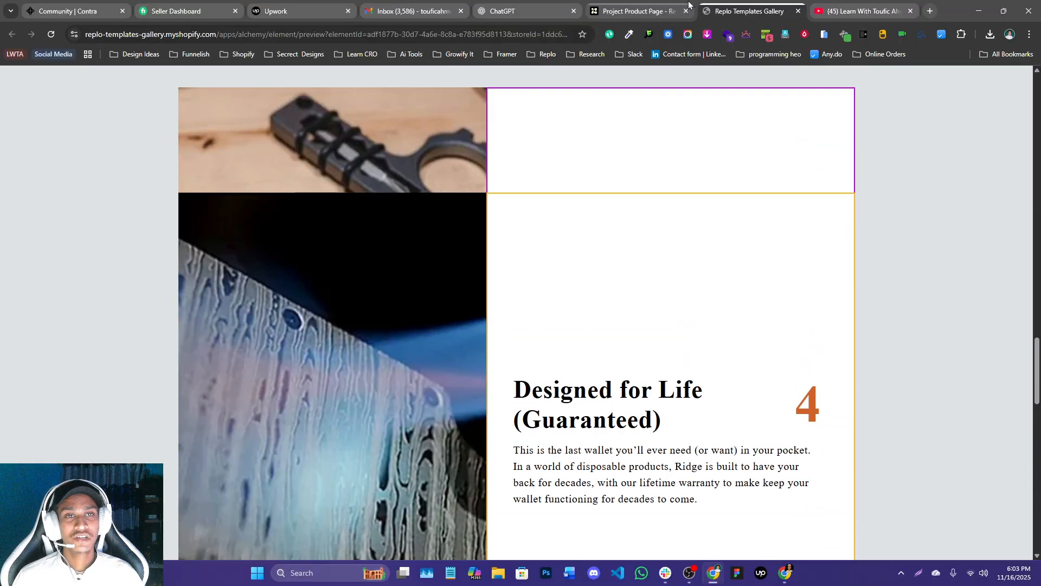
# - Close the page preview and return to the Replo editor
pyautogui.click(640, 11)
pyautogui.click(748, 11)
pyautogui.click(798, 10)
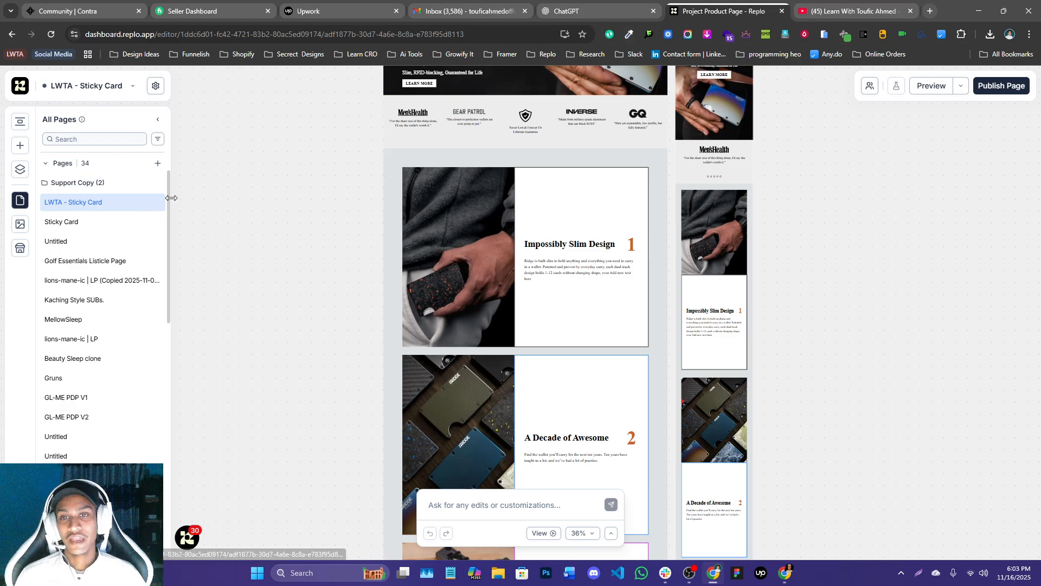
# - Hide the existing Listicles Section on the LWTA - Sticky Card page
pyautogui.click(394, 185)
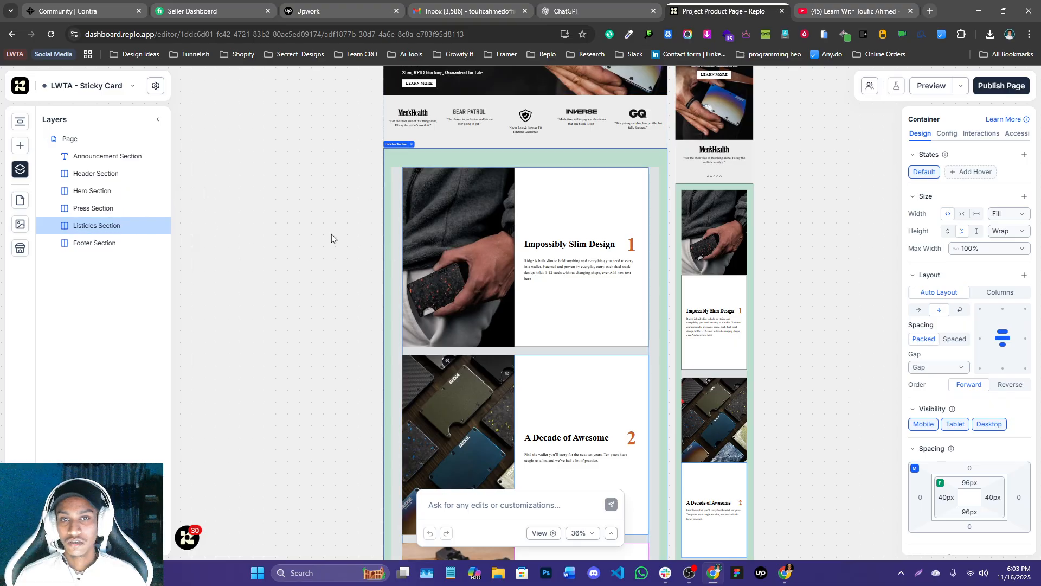
pyautogui.click(164, 227)
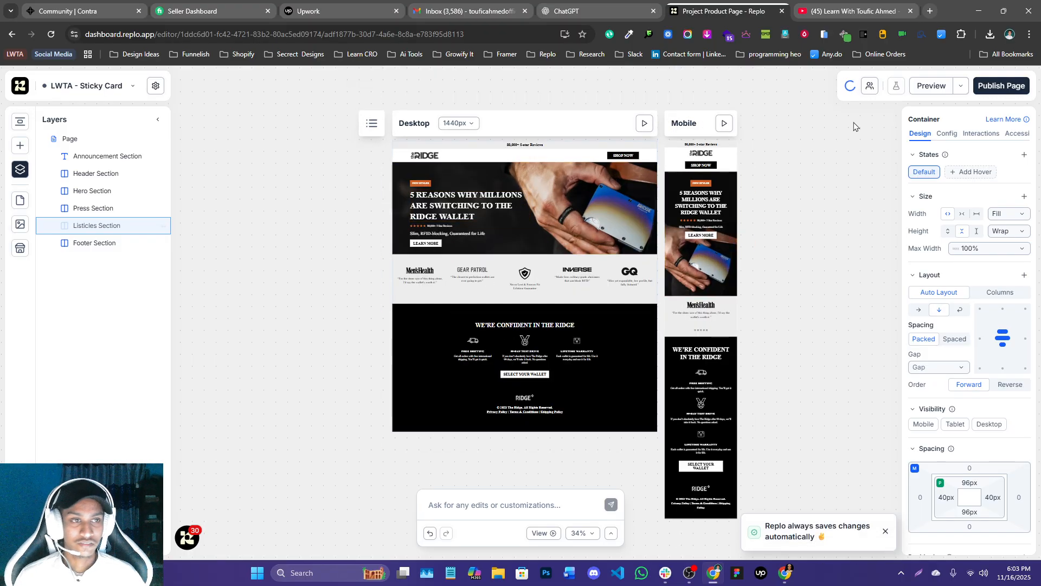
pyautogui.scroll(-5, 468, 201)
pyautogui.scroll(7, 468, 200)
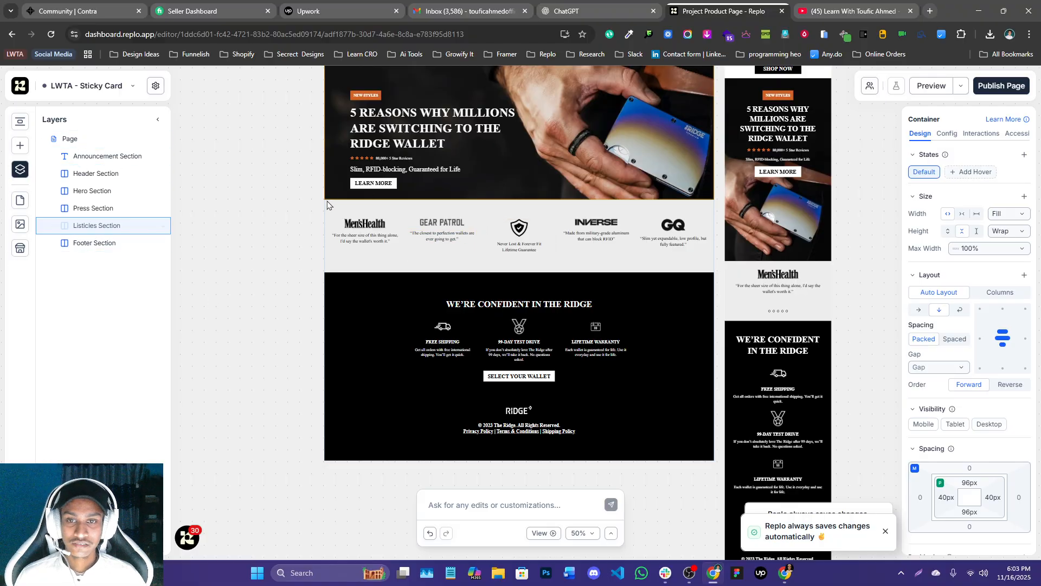
pyautogui.click(342, 262)
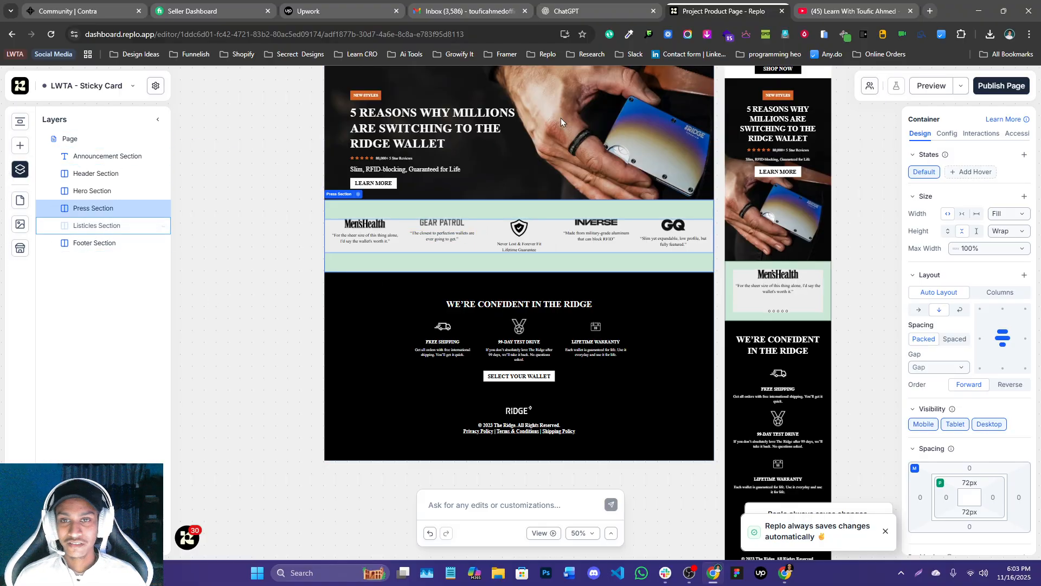
pyautogui.scroll(1, 586, 163)
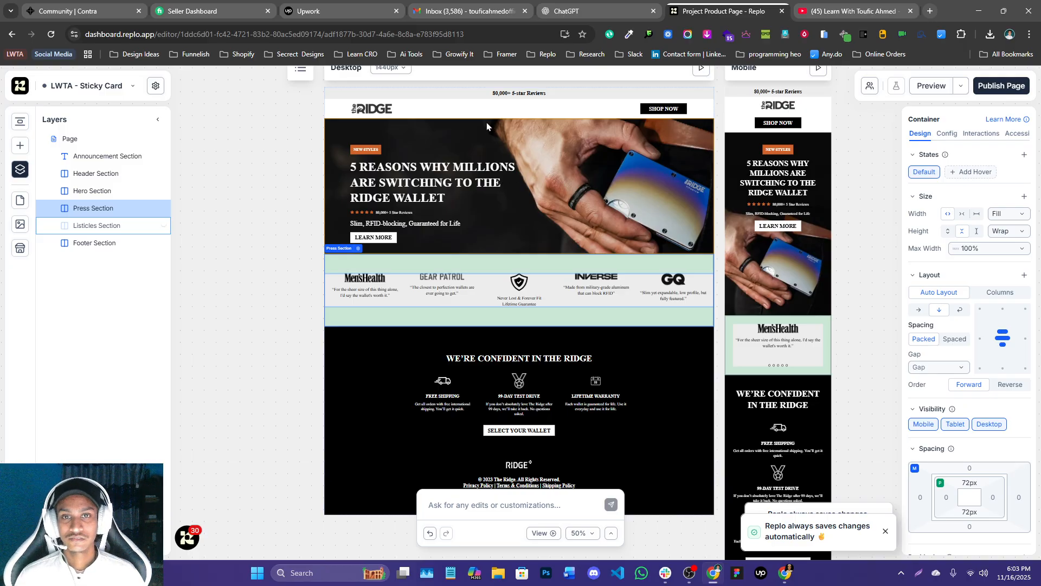
pyautogui.click(194, 264)
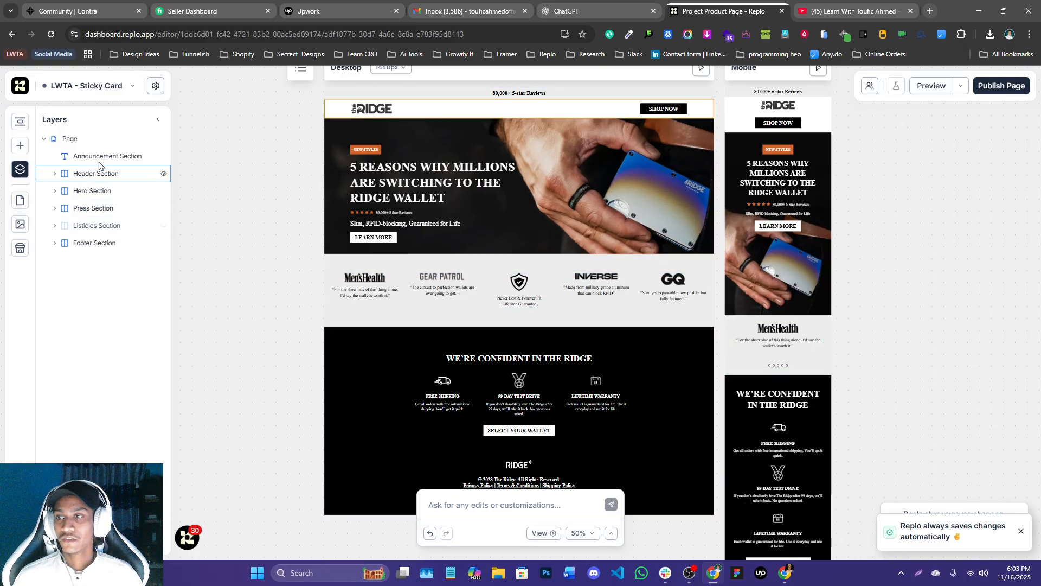
# - Add an empty container to the page between the Press Section and the Footer Section
pyautogui.click(20, 145)
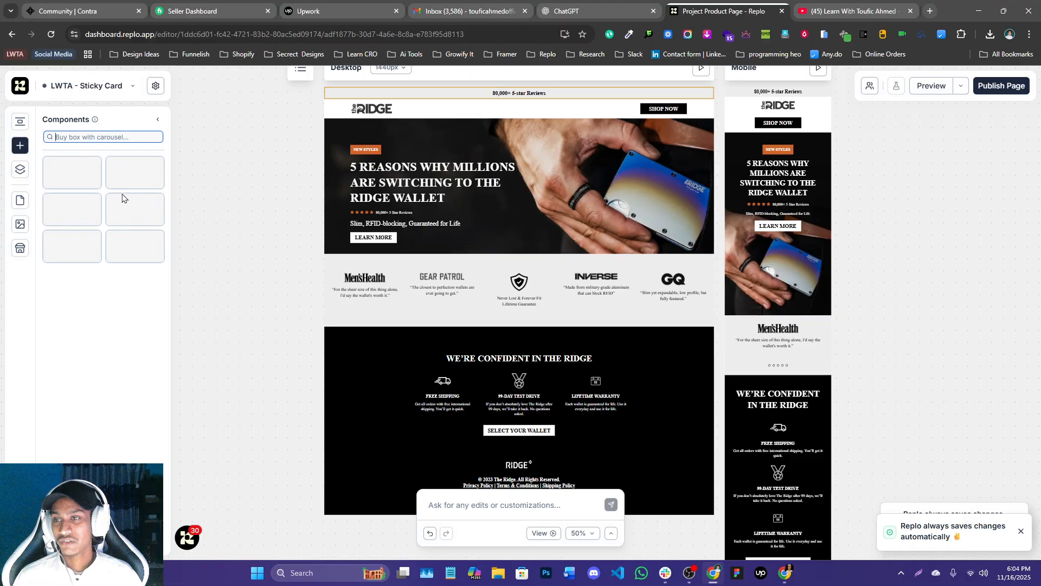
pyautogui.moveTo(121, 316); pyautogui.dragTo(570, 340)
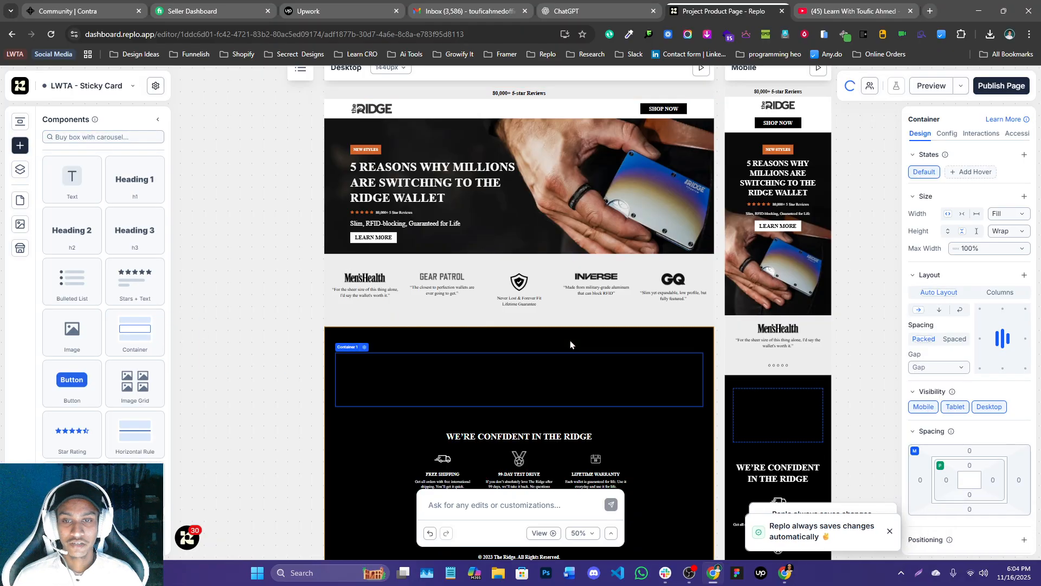
pyautogui.scroll(-1, 495, 361)
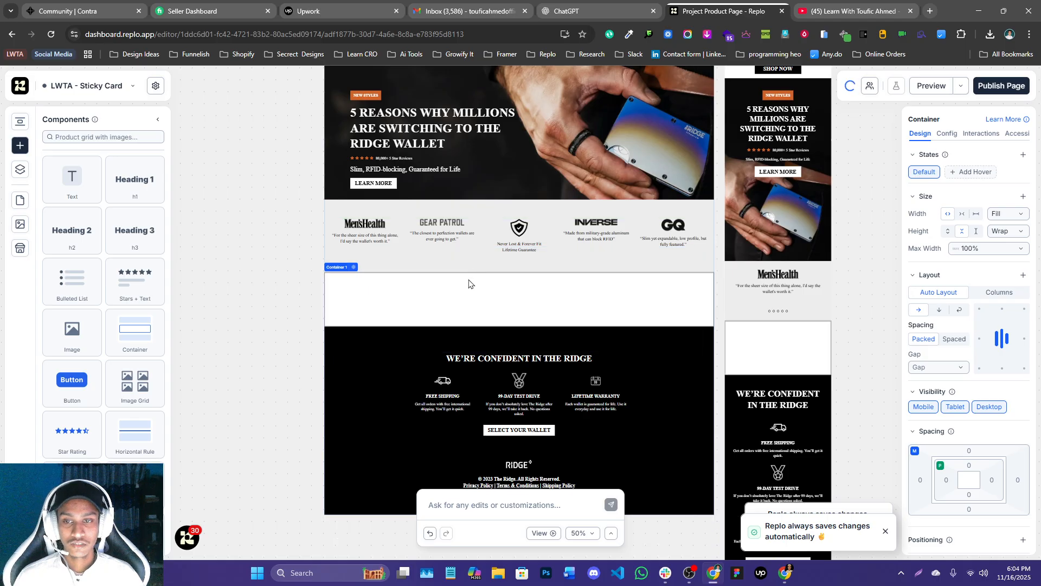
# - Give the new container a solid light blue background color
pyautogui.scroll(-2, 911, 314)
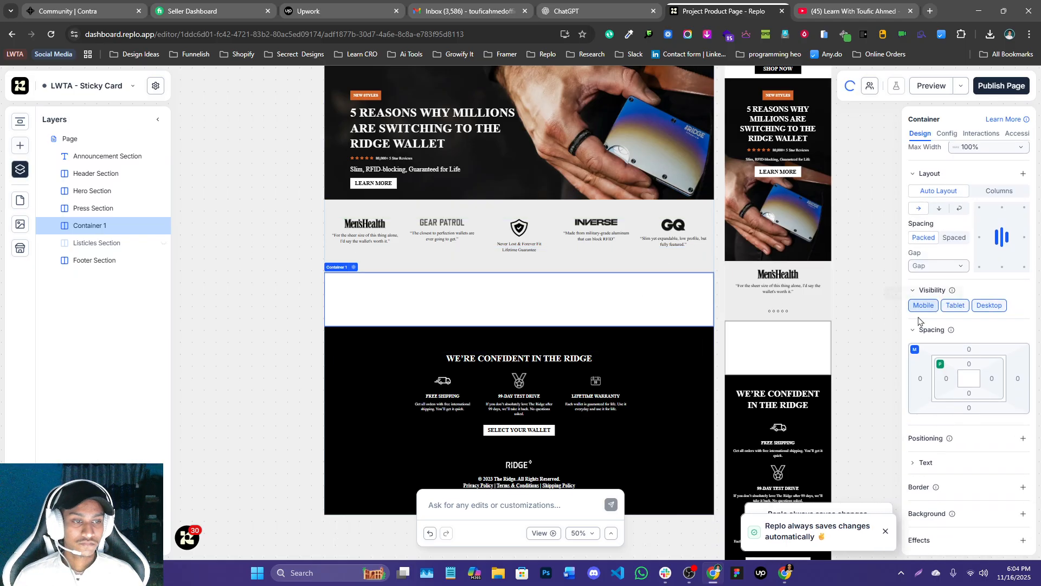
pyautogui.click(1023, 514)
pyautogui.click(1007, 533)
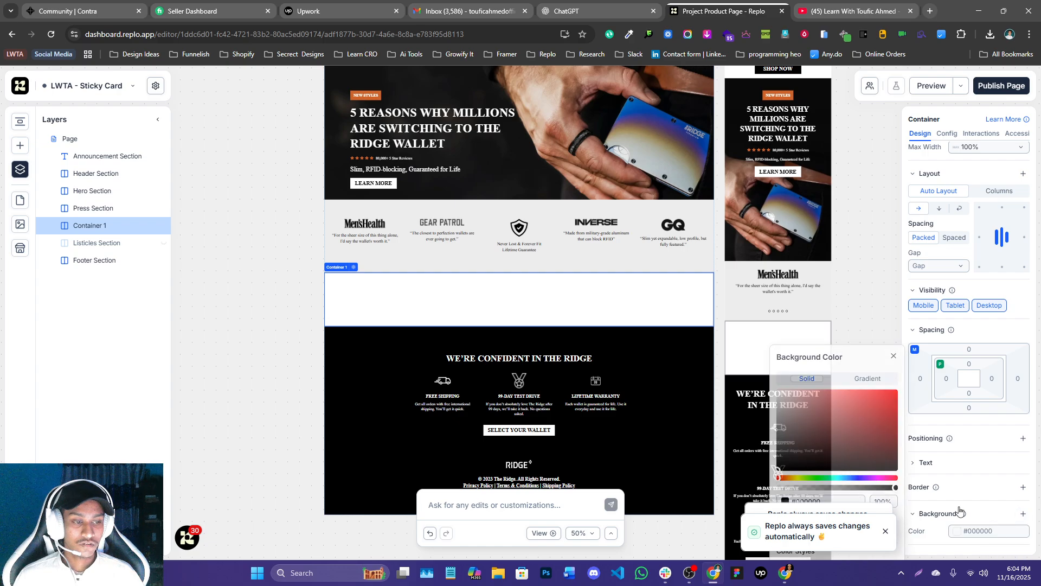
pyautogui.click(779, 383)
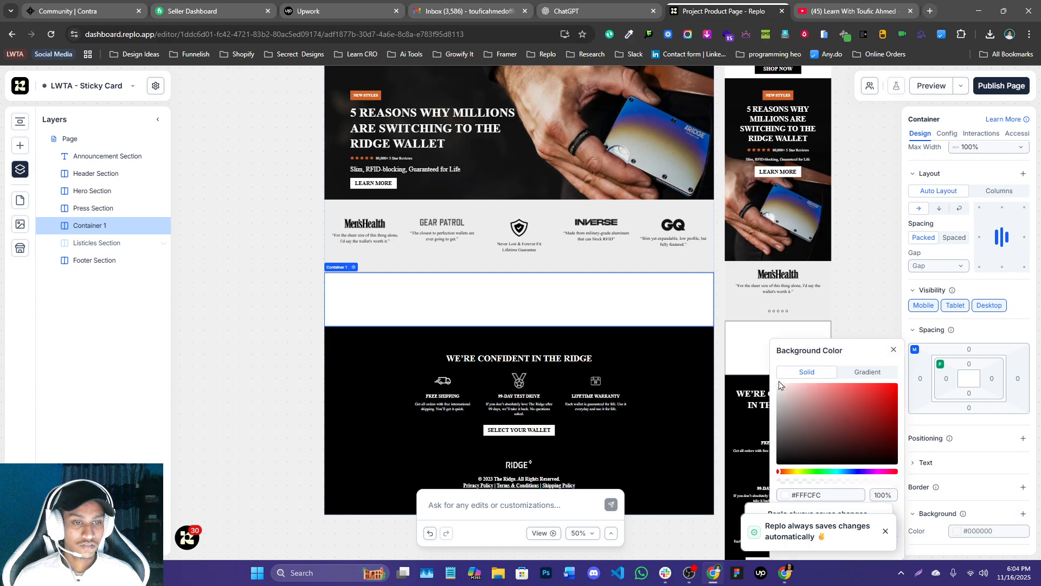
pyautogui.moveTo(779, 381); pyautogui.dragTo(809, 383)
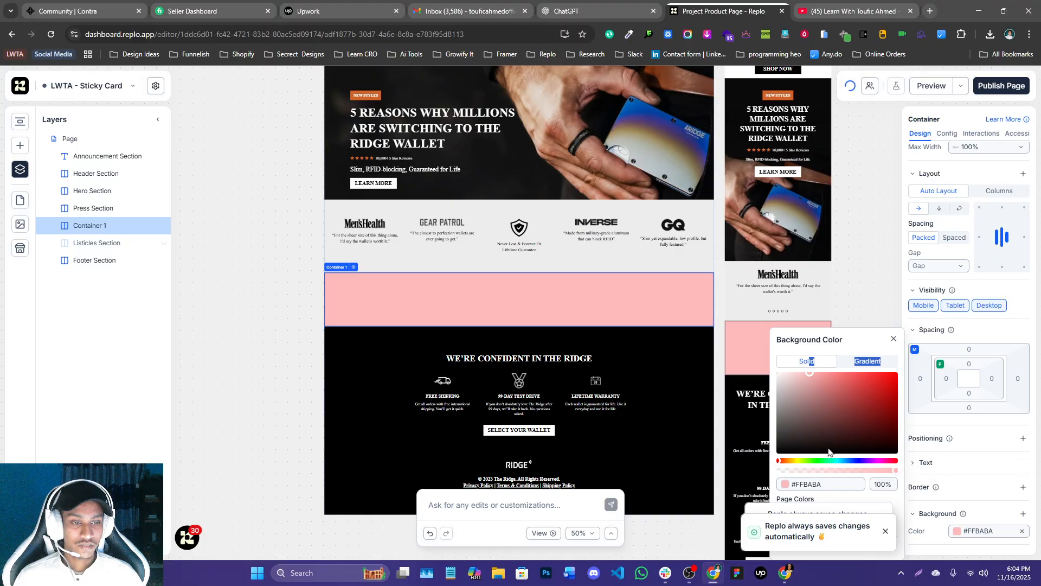
pyautogui.moveTo(830, 461); pyautogui.dragTo(846, 461)
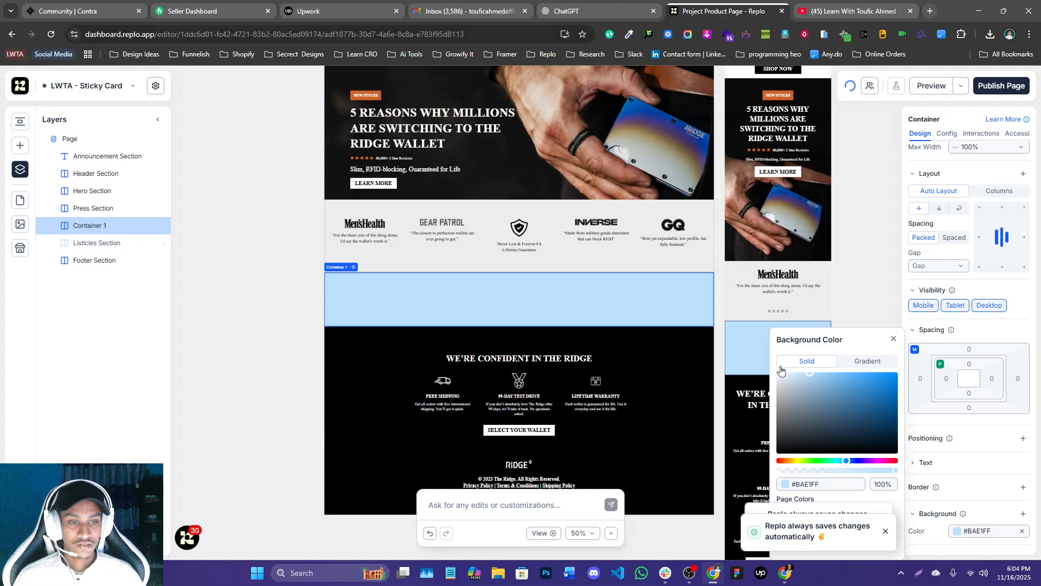
pyautogui.click(800, 379)
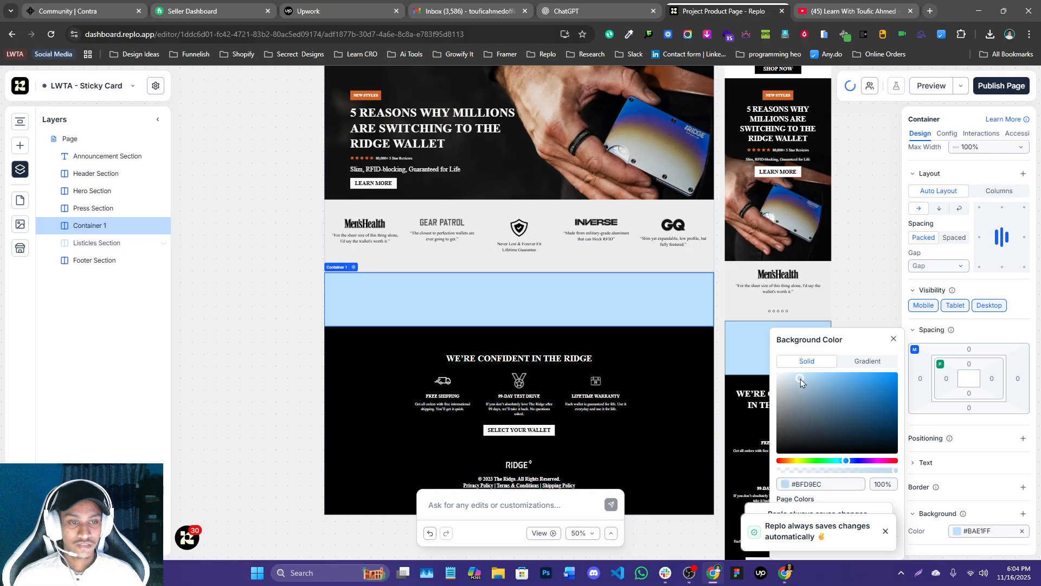
pyautogui.click(304, 275)
# - Duplicate the light blue container and nest the copy inside the original one
pyautogui.click(493, 313)
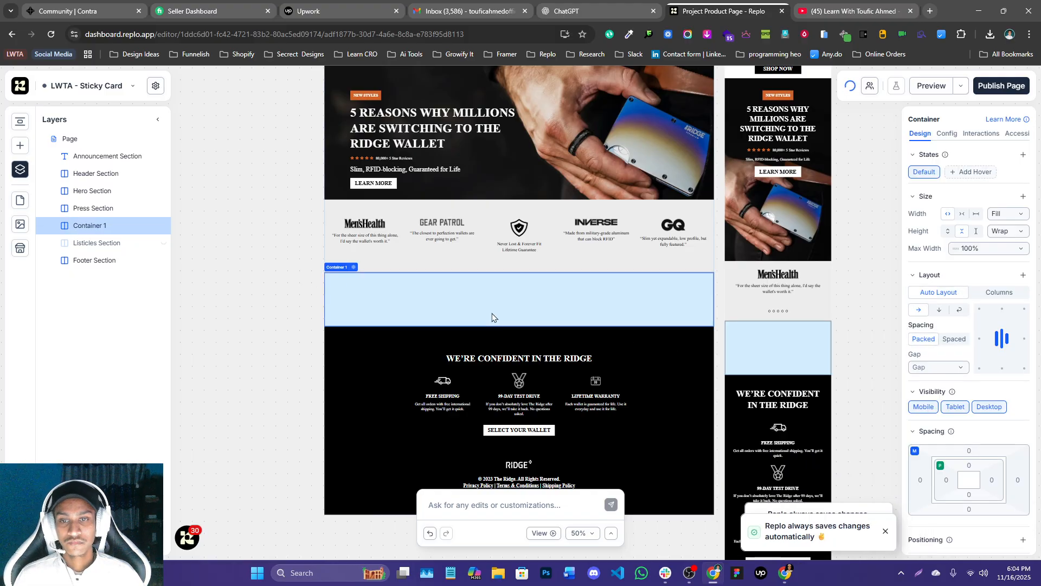
pyautogui.rightClick(133, 236)
pyautogui.click(157, 279)
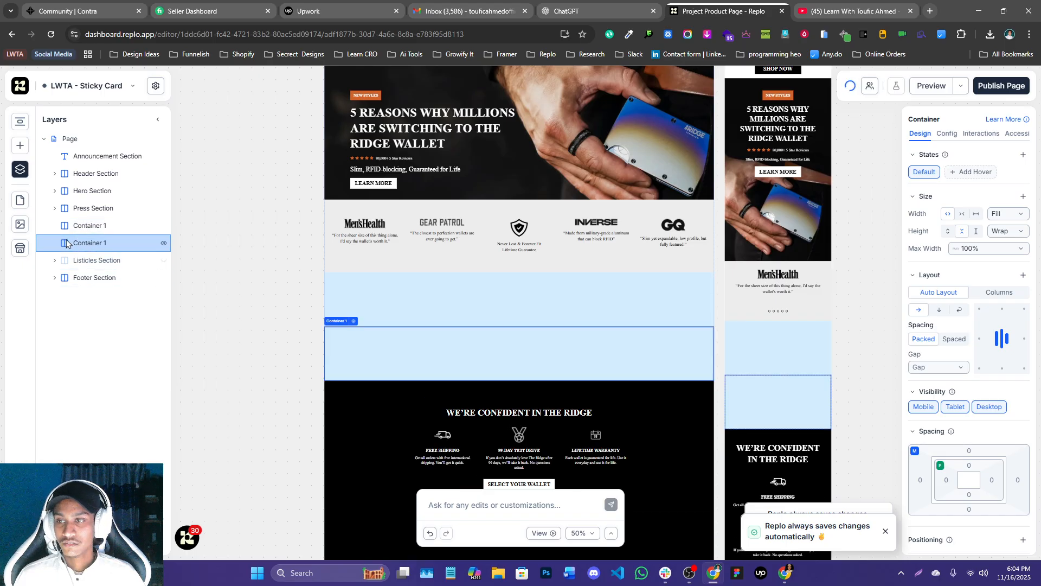
pyautogui.moveTo(157, 240)
pyautogui.mouseDown()
pyautogui.moveTo(156, 208)
pyautogui.moveTo(146, 238)
pyautogui.mouseUp()
# - Rename the outer light blue container as Sticky Section
pyautogui.doubleClick(107, 227)
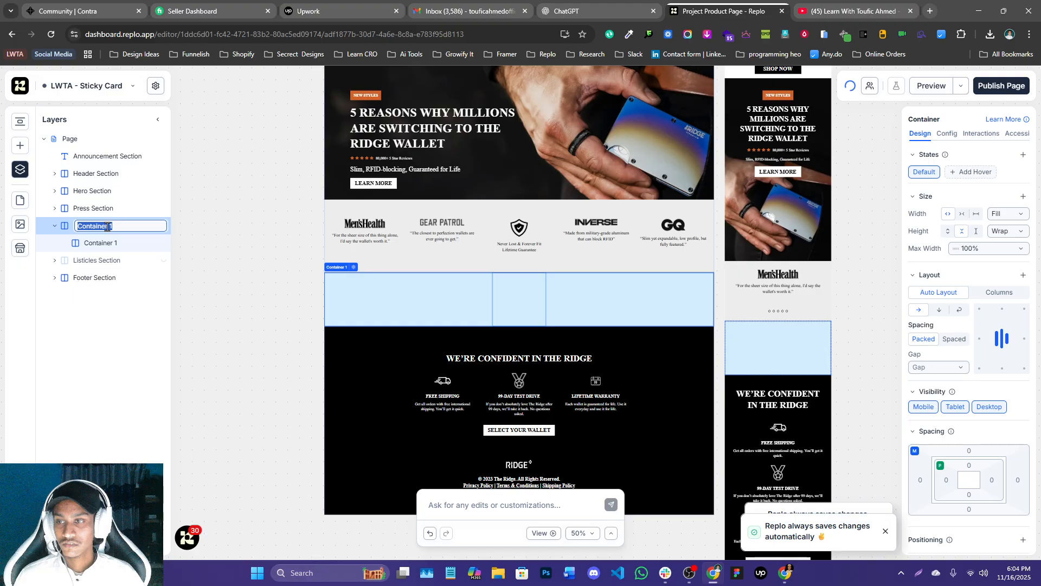
pyautogui.press('BackSpace')
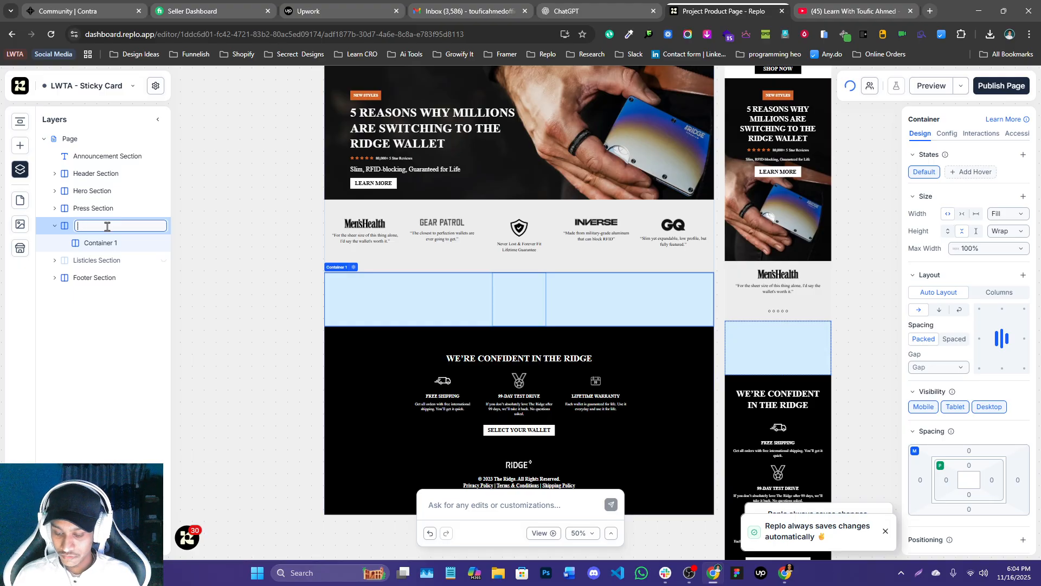
pyautogui.write('Sticky')
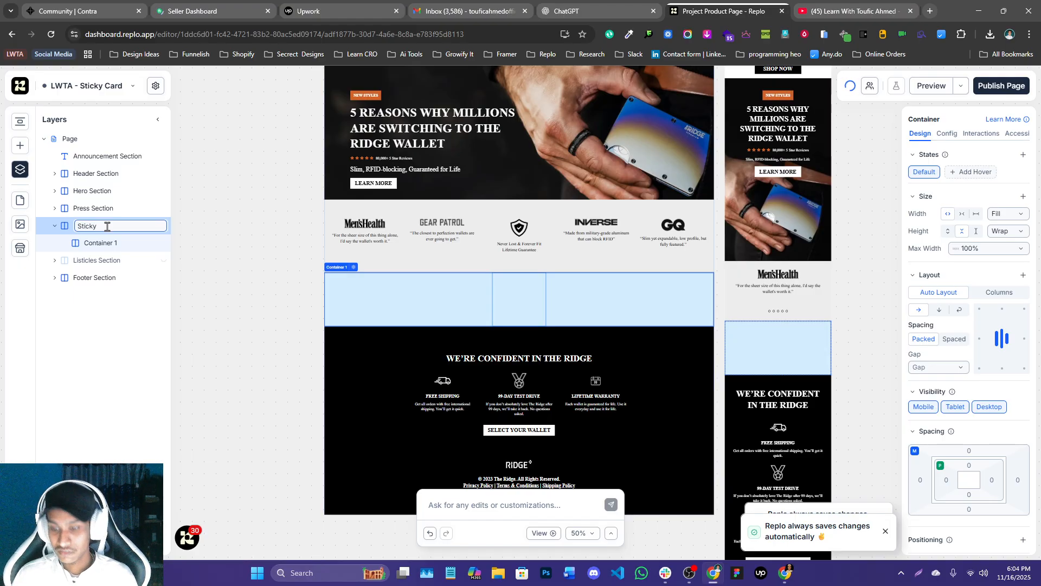
pyautogui.write(' Section')
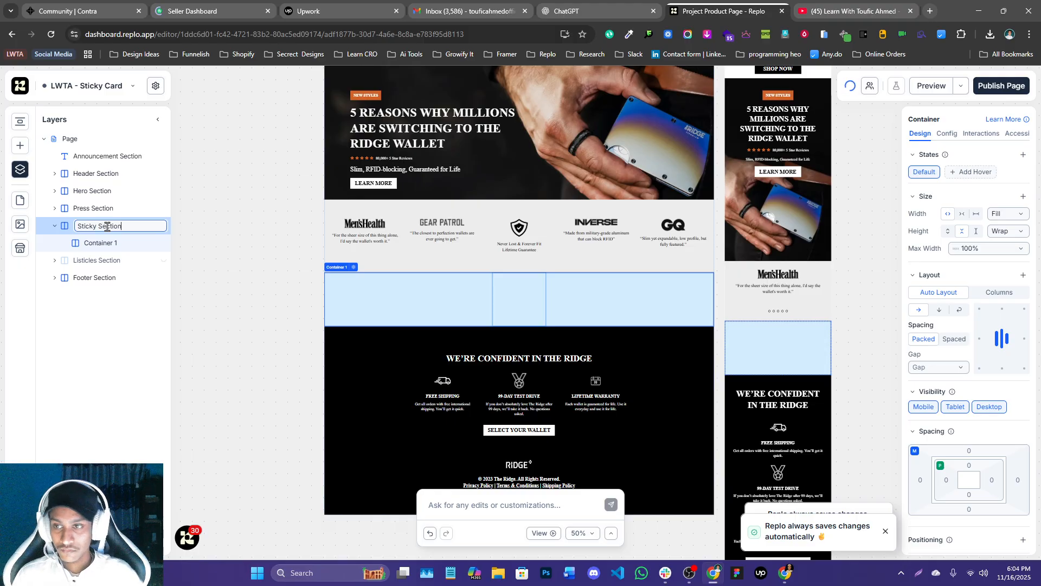
# - Split the container nested in the Sticky Section into two columns and rename it as row
pyautogui.click(103, 243)
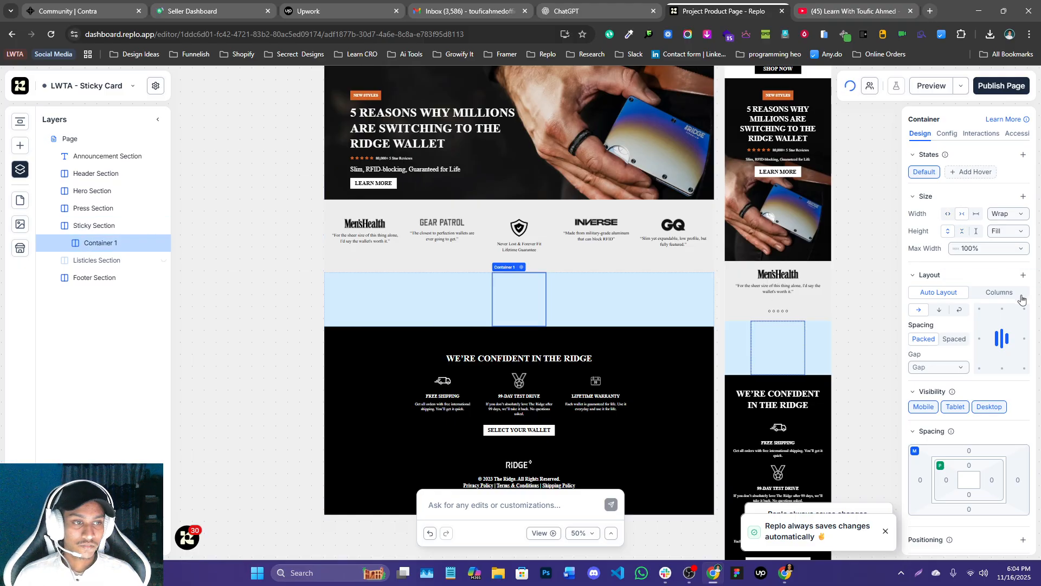
pyautogui.click(999, 292)
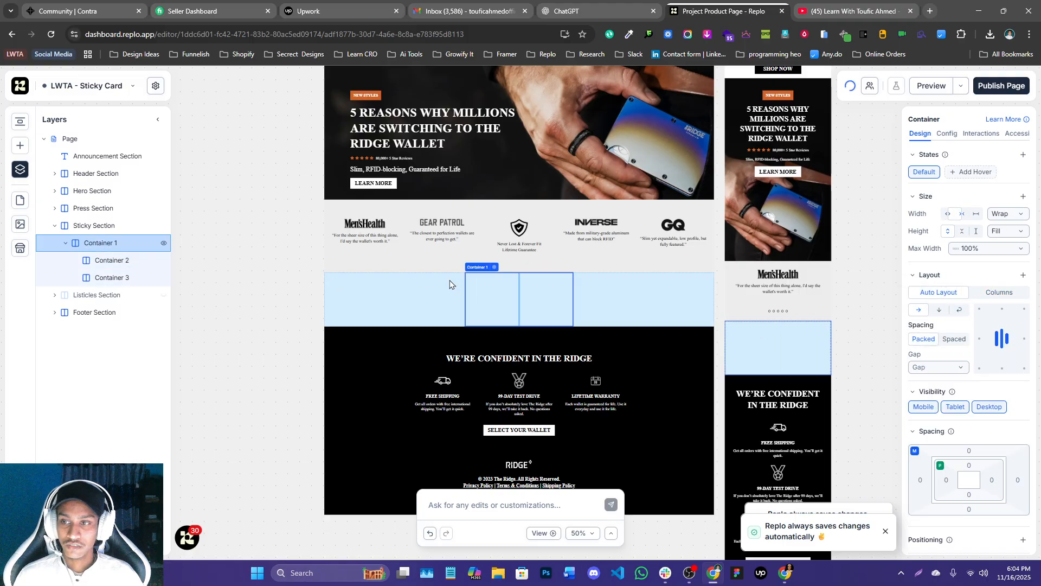
pyautogui.doubleClick(94, 241)
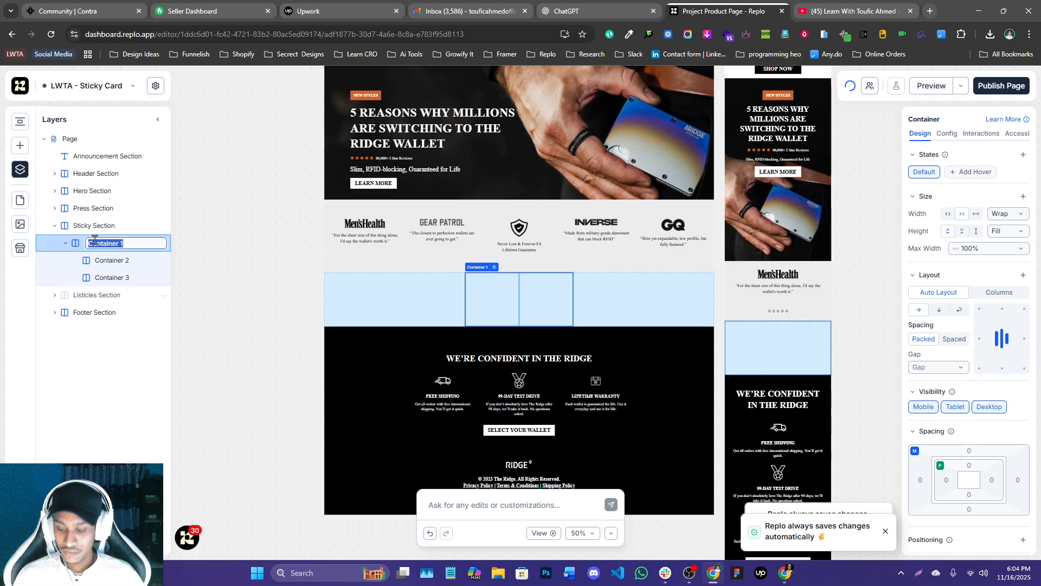
pyautogui.write('re')
pyautogui.write('w')
pyautogui.press('Return')
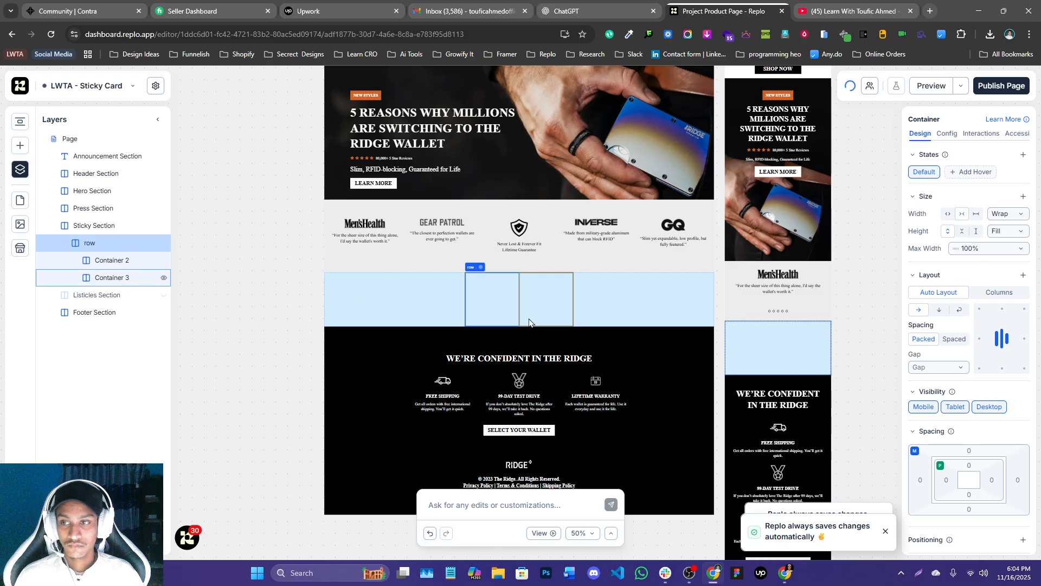
# - Set the row's width to 1200px
pyautogui.click(1002, 212)
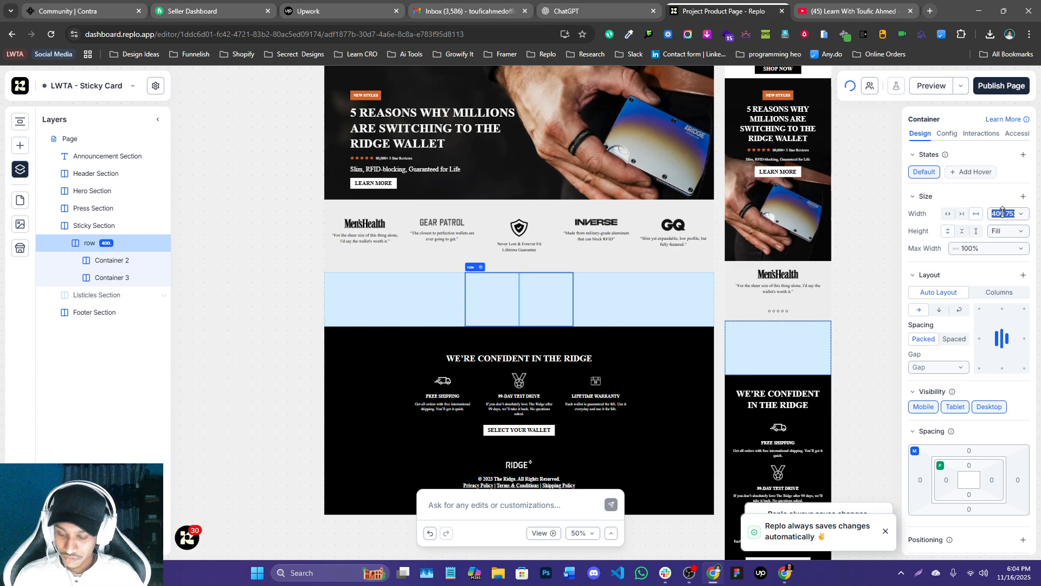
pyautogui.write('1200')
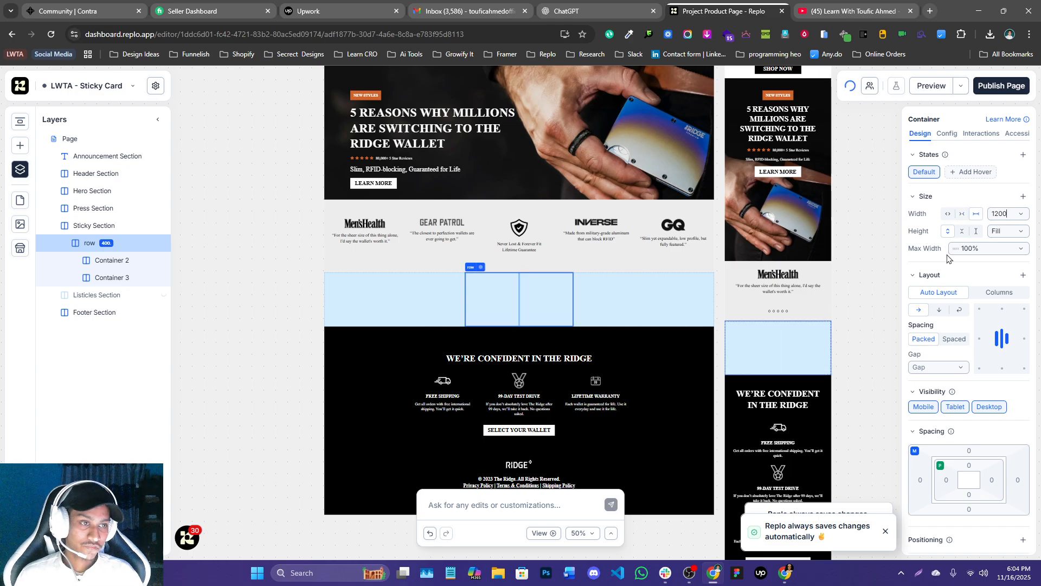
pyautogui.press('Return')
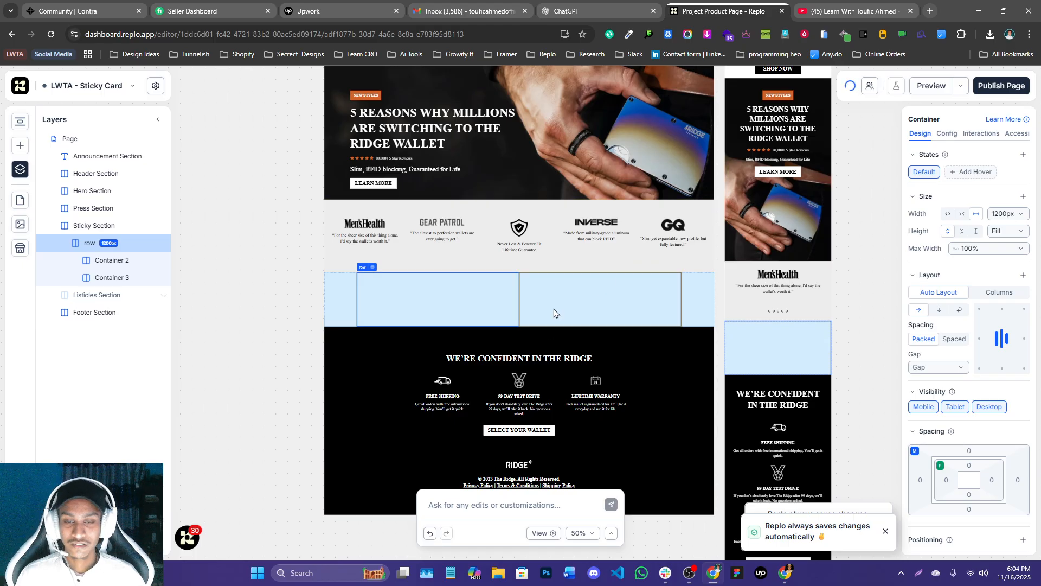
# - Give the Sticky Section 100px of padding above and below its content
pyautogui.click(350, 296)
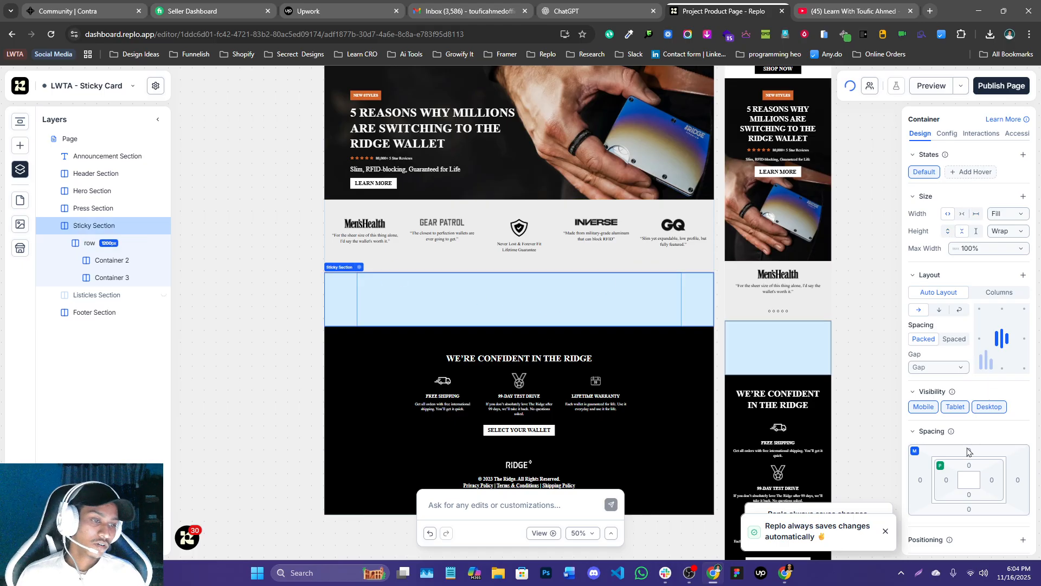
pyautogui.click(969, 465)
pyautogui.write('100')
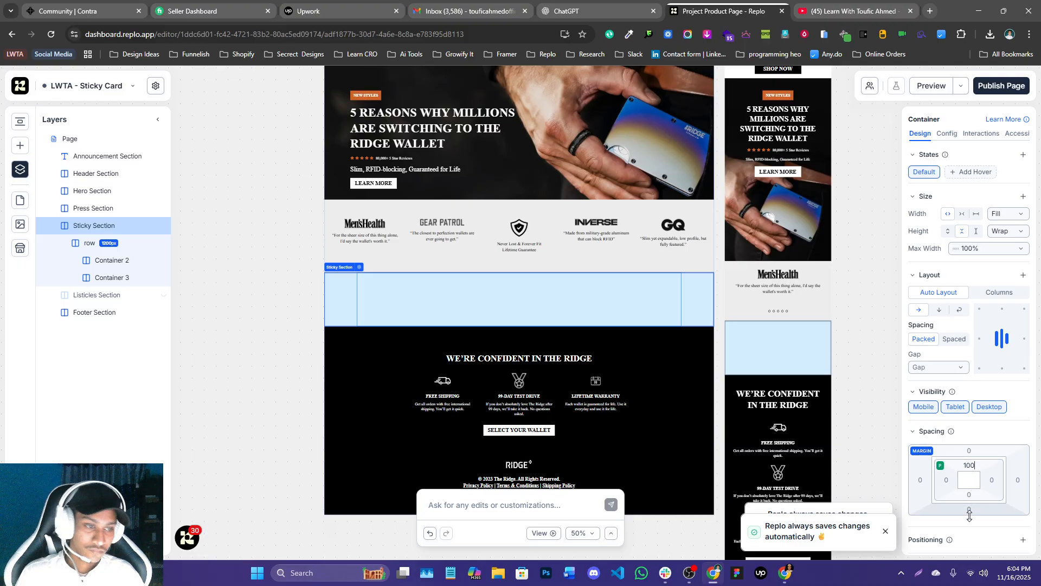
pyautogui.click(970, 493)
pyautogui.write('100')
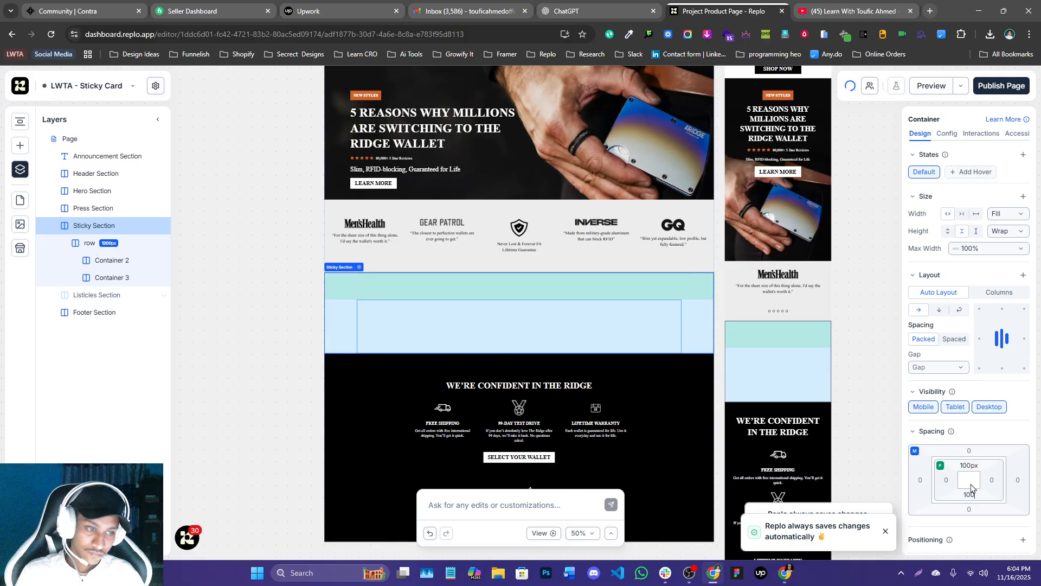
pyautogui.press('Return')
pyautogui.scroll(-5, 480, 301)
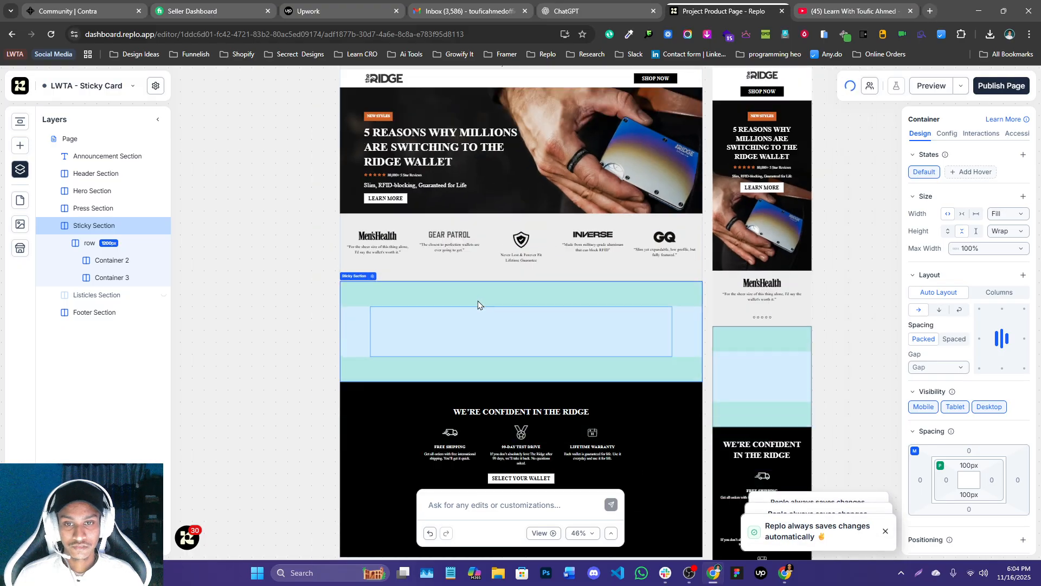
pyautogui.scroll(3, 478, 307)
pyautogui.scroll(-3, 477, 307)
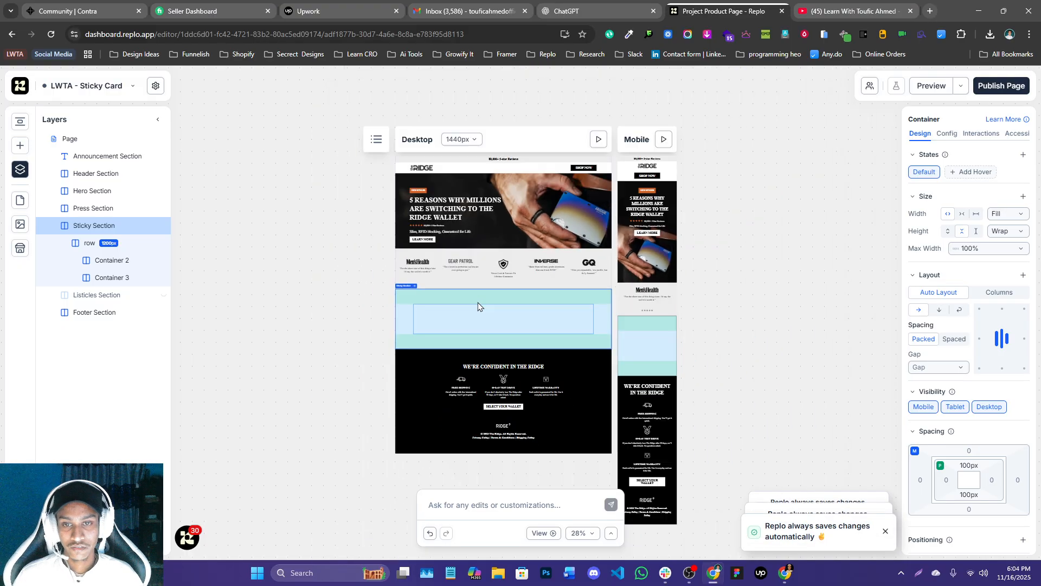
pyautogui.scroll(5, 478, 306)
pyautogui.scroll(-8, 478, 307)
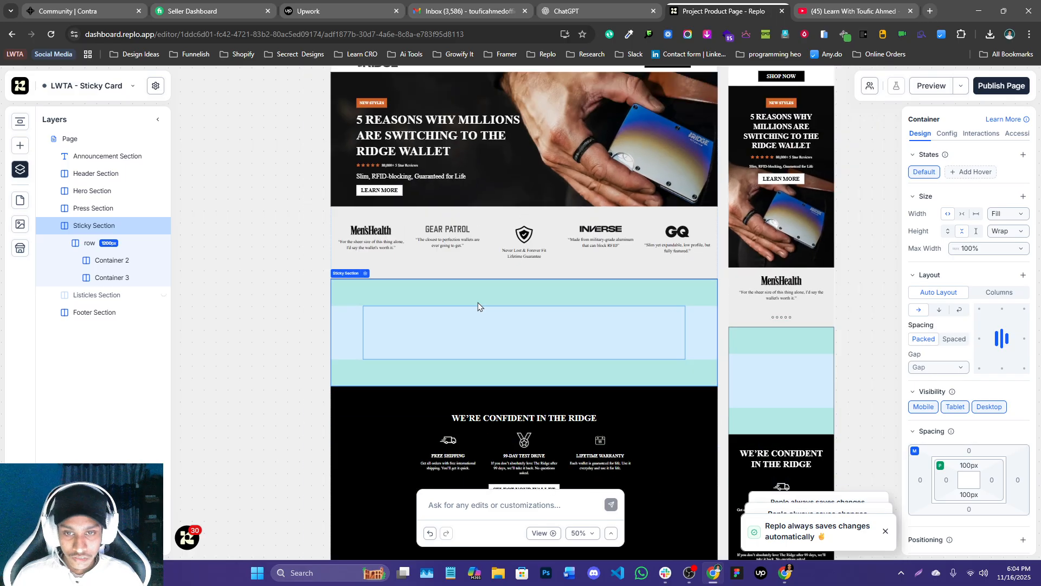
pyautogui.scroll(8, 478, 305)
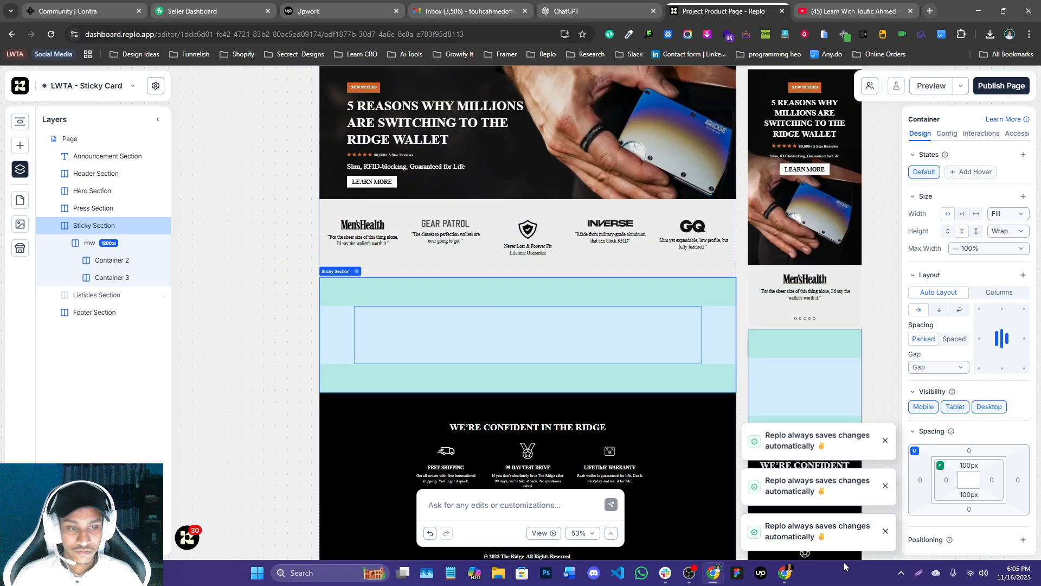
pyautogui.click(569, 331)
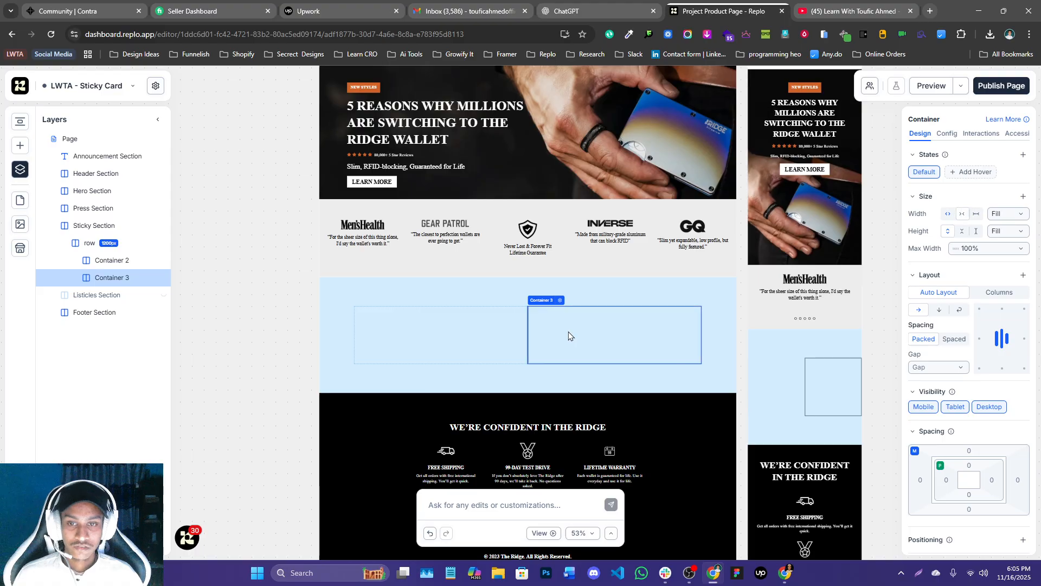
pyautogui.click(519, 327)
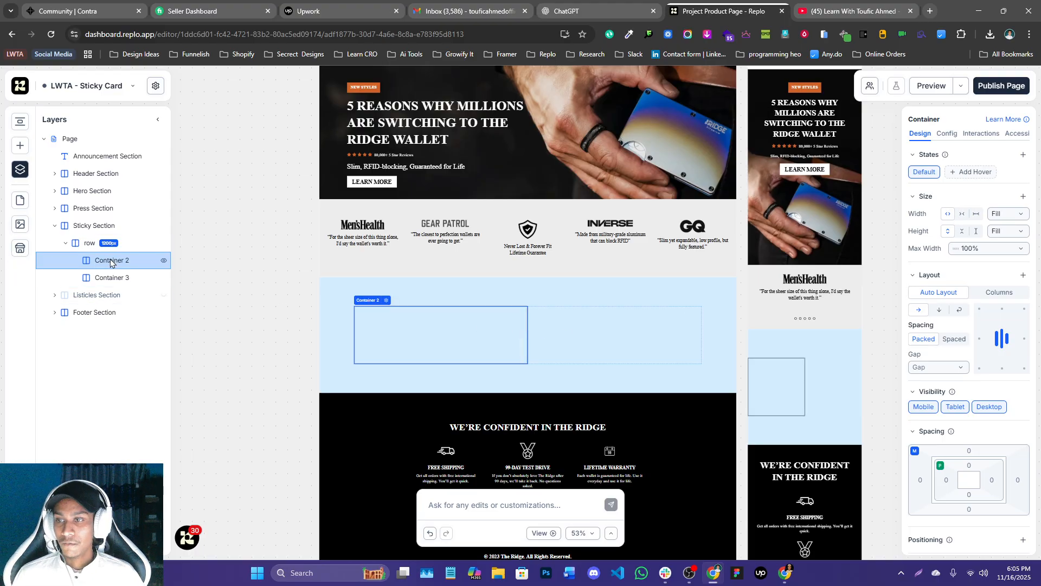
# - Copy the Hero Section's headline and paste it into the row's left column, allowing clipboard access
pyautogui.scroll(1, 394, 158)
pyautogui.click(395, 162)
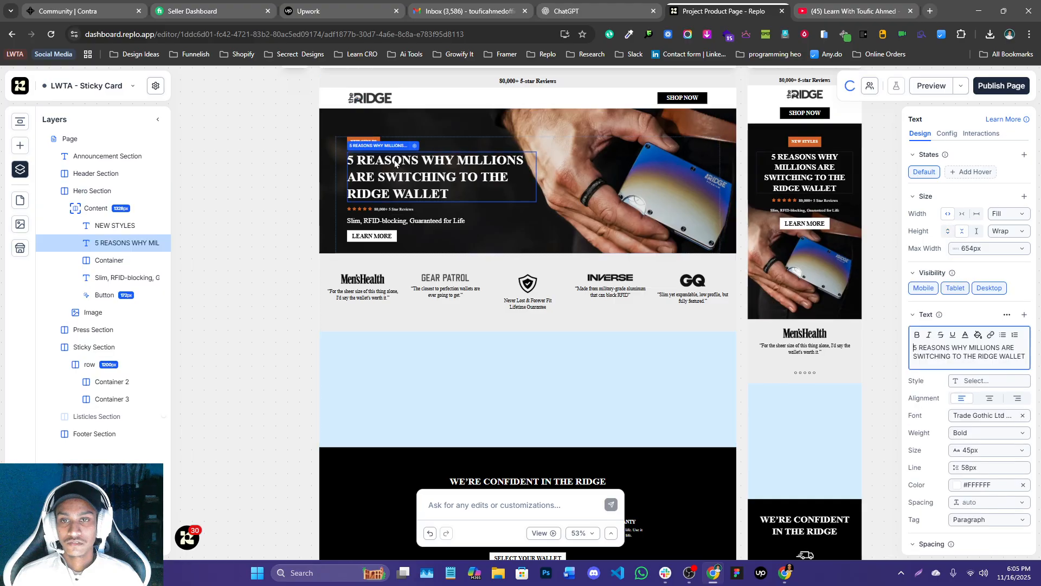
pyautogui.rightClick(394, 162)
pyautogui.scroll(-2, 428, 288)
pyautogui.click(427, 289)
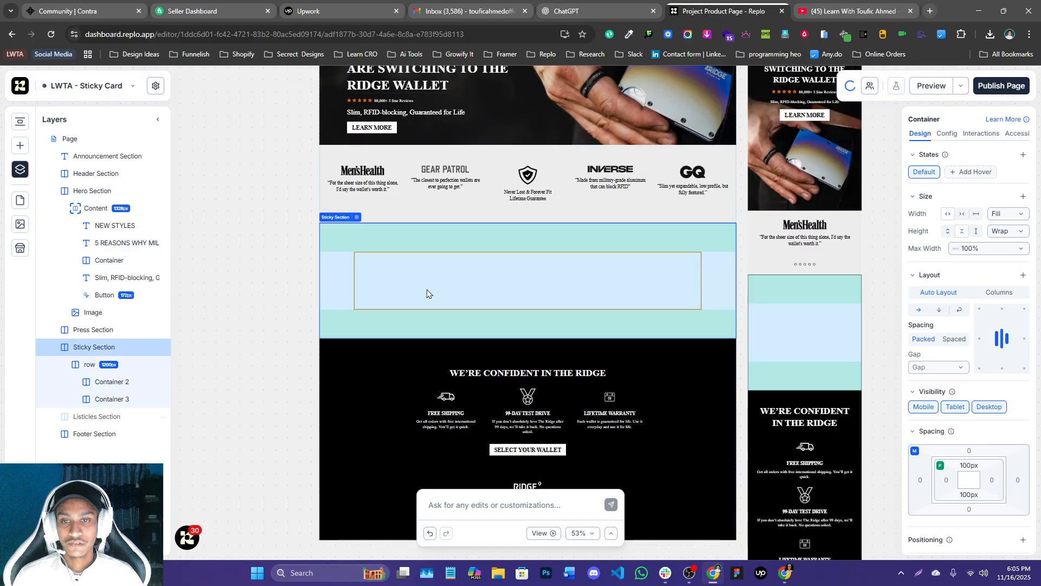
pyautogui.click(427, 288)
pyautogui.rightClick(427, 288)
pyautogui.click(449, 311)
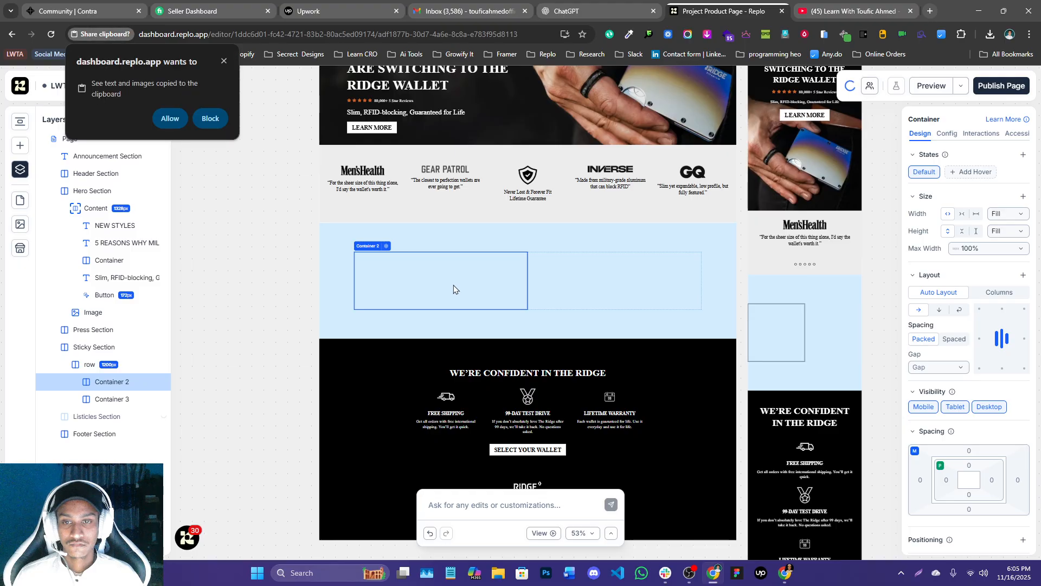
pyautogui.click(170, 119)
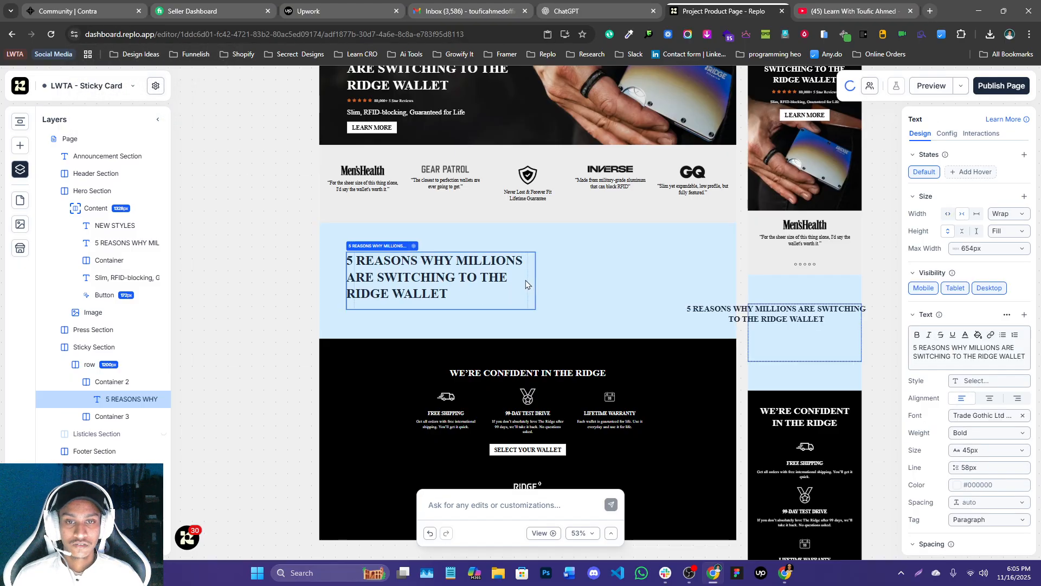
# - Set the pasted headline's width to Fill and height to Wrap, and remove its maximum width limit
pyautogui.scroll(1, 525, 280)
pyautogui.scroll(1, 507, 259)
pyautogui.scroll(-2, 406, 221)
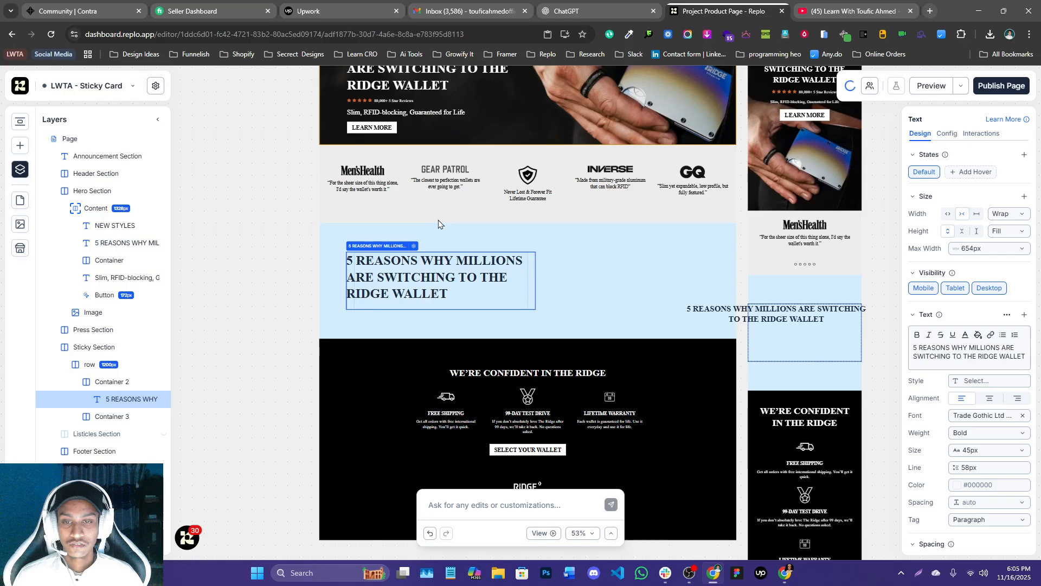
pyautogui.click(644, 283)
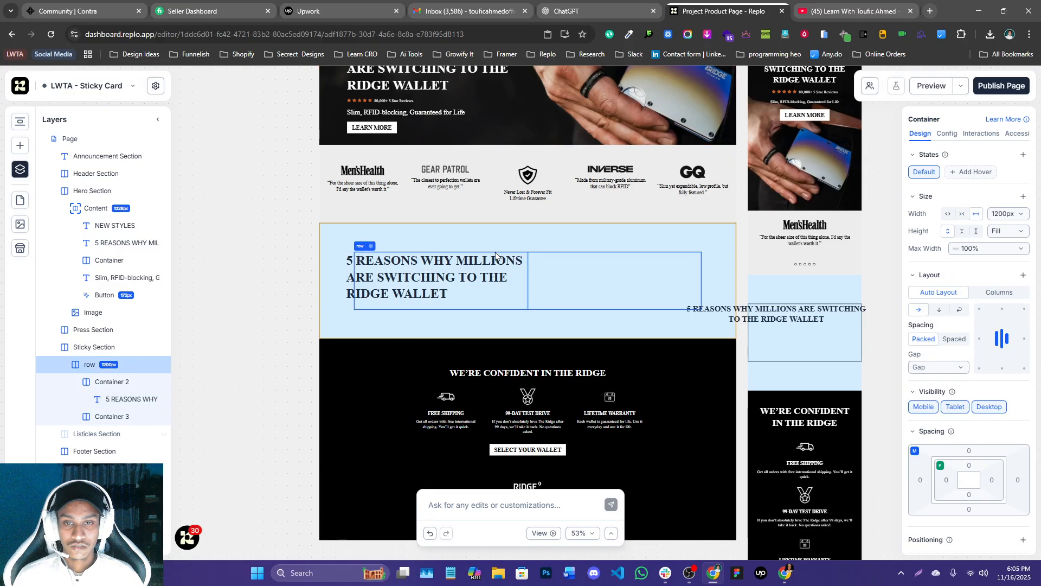
pyautogui.click(465, 300)
pyautogui.click(966, 221)
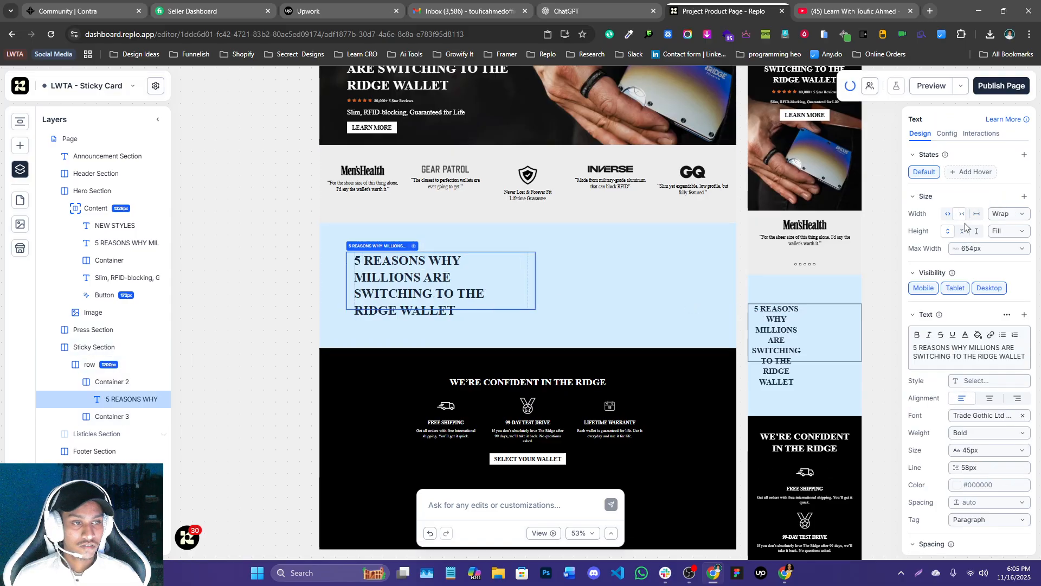
pyautogui.click(1023, 250)
pyautogui.click(1005, 268)
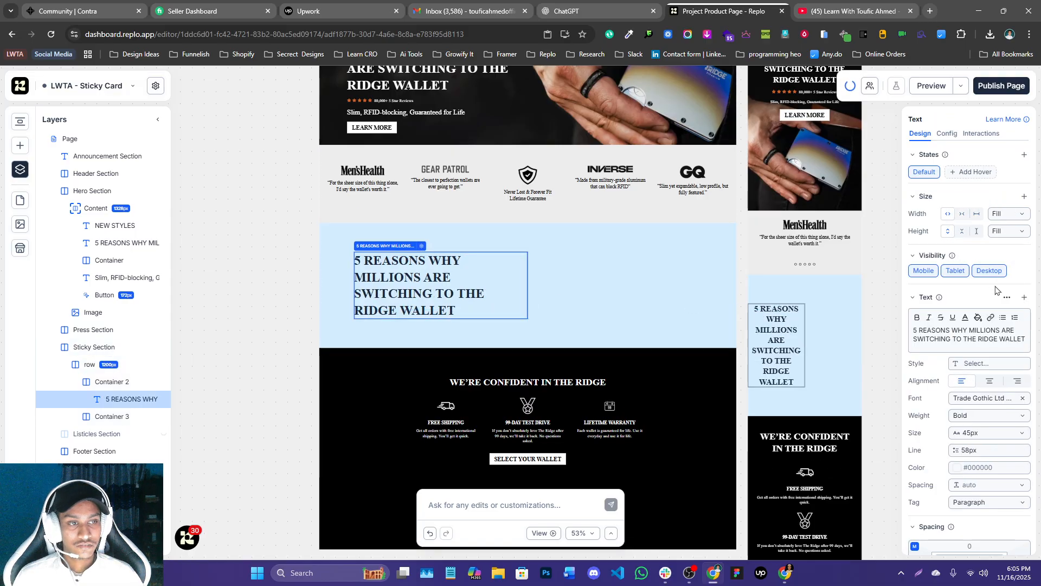
pyautogui.click(962, 231)
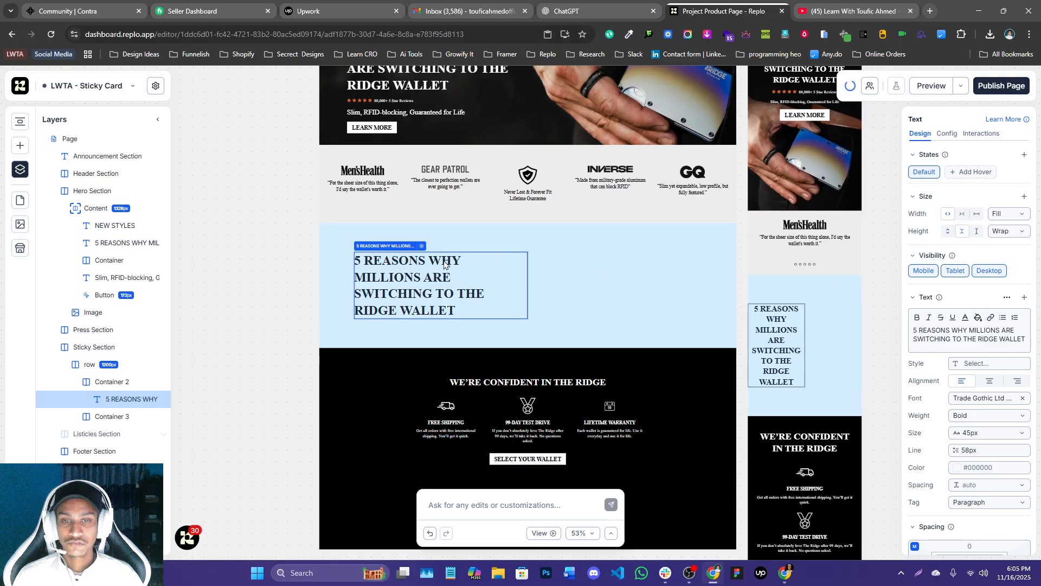
# - Duplicate the row's empty right column container and nest the copy inside the original
pyautogui.click(619, 272)
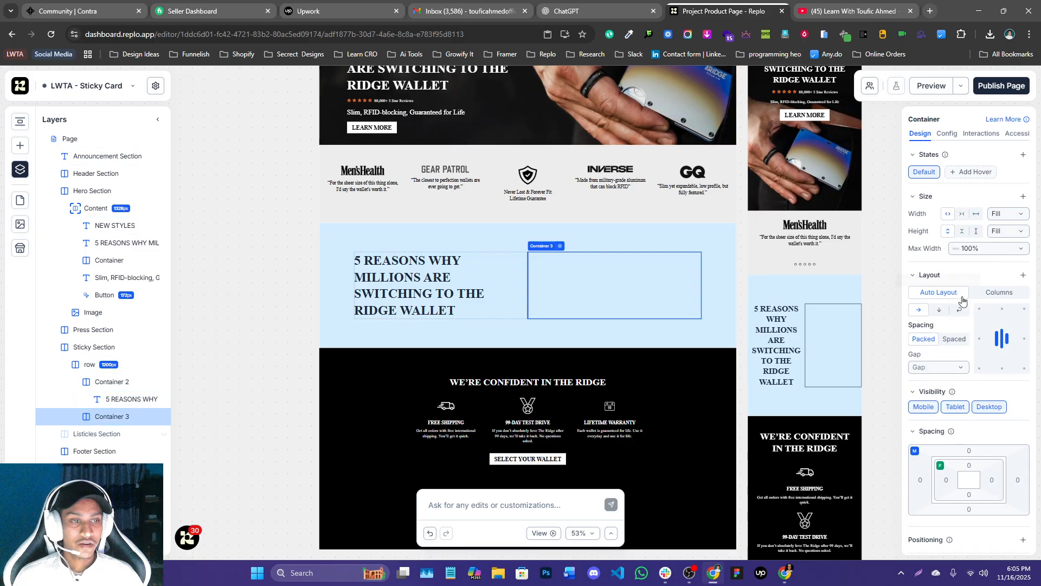
pyautogui.rightClick(121, 416)
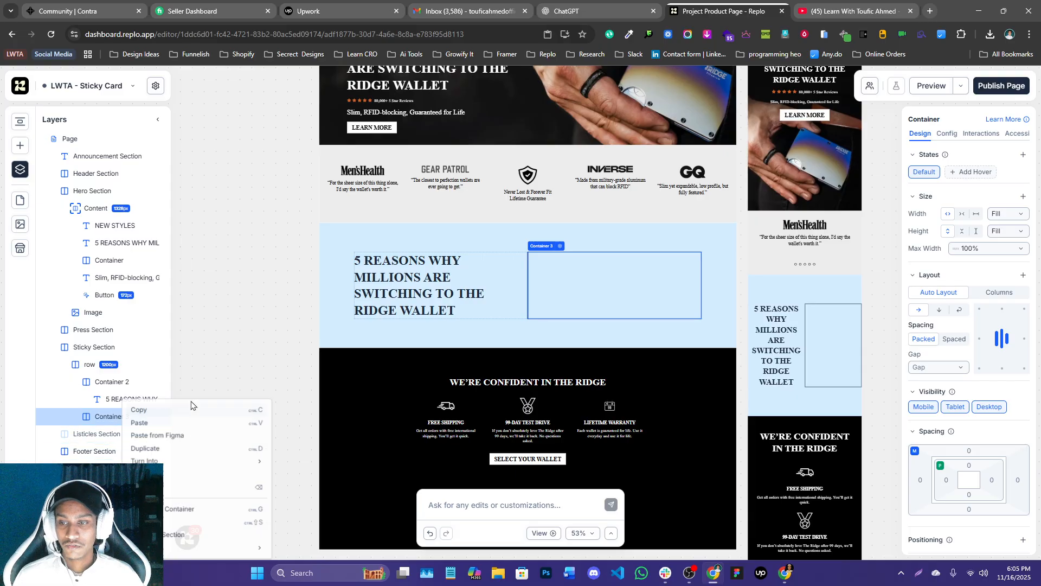
pyautogui.click(153, 449)
pyautogui.moveTo(106, 421); pyautogui.dragTo(144, 433)
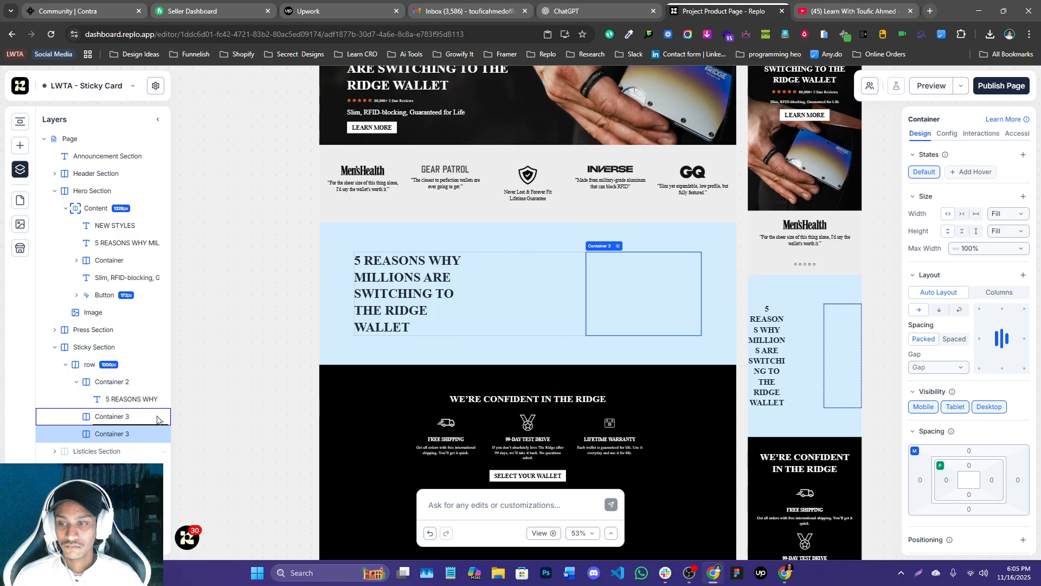
# - Duplicate the nested container twice and set the right column's layout direction to vertical
pyautogui.hotkey('ctrl', 'd')
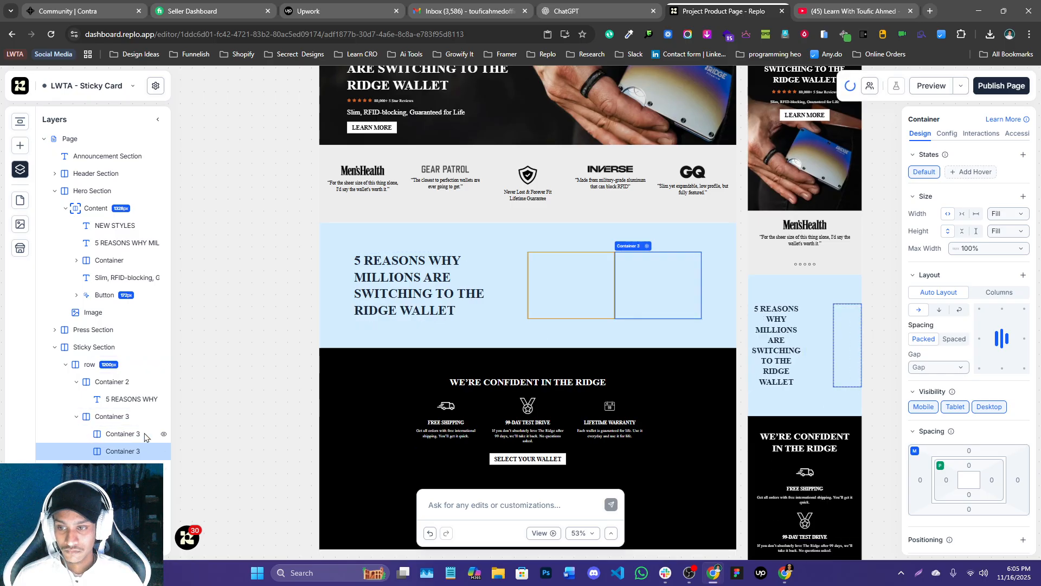
pyautogui.hotkey('ctrl', 'd')
pyautogui.click(123, 420)
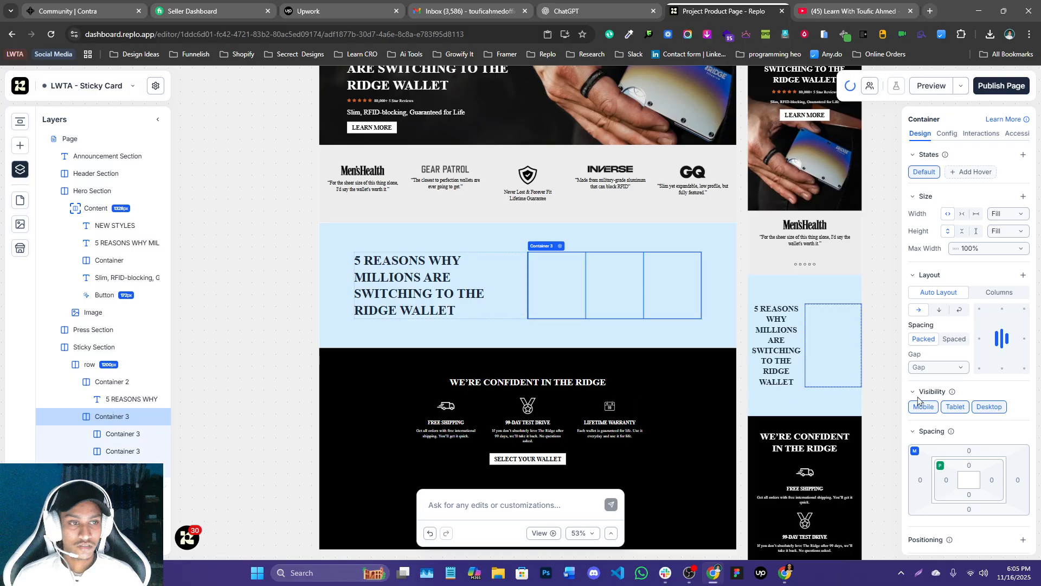
pyautogui.click(939, 309)
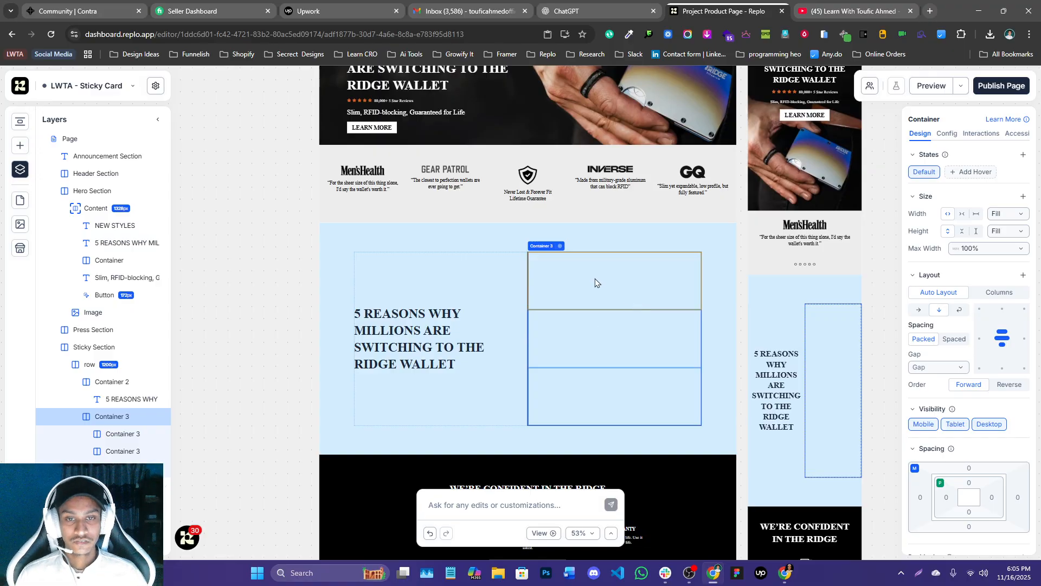
# - Set the height of each of the three nested containers in the right column to 500px
pyautogui.click(577, 283)
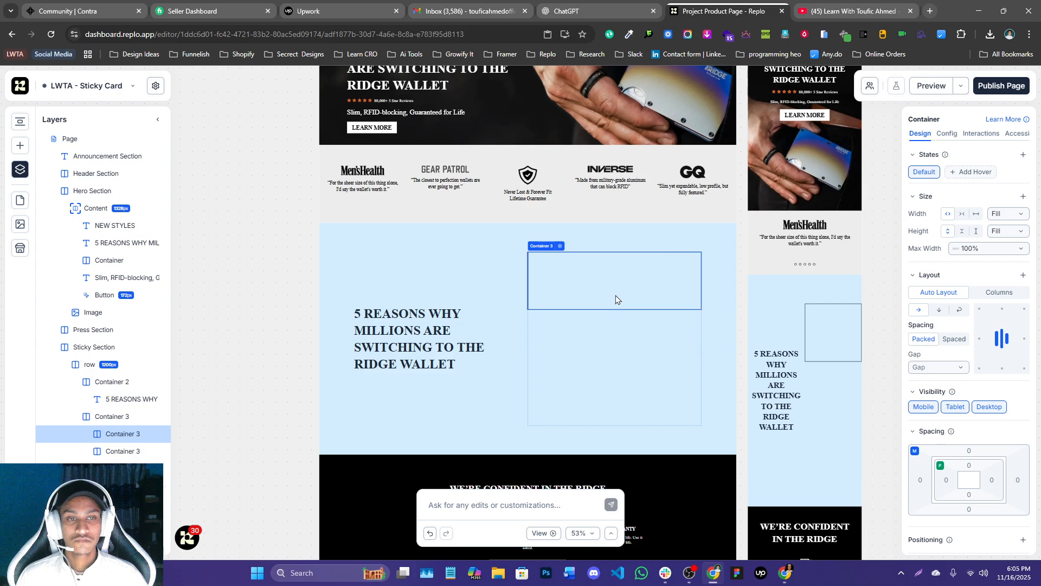
pyautogui.click(1011, 231)
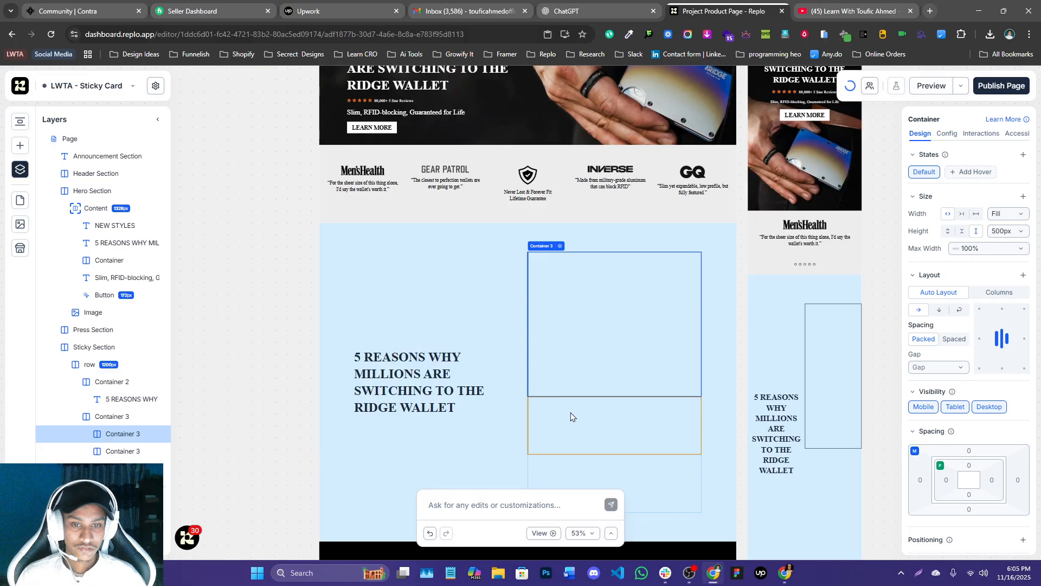
pyautogui.click(569, 414)
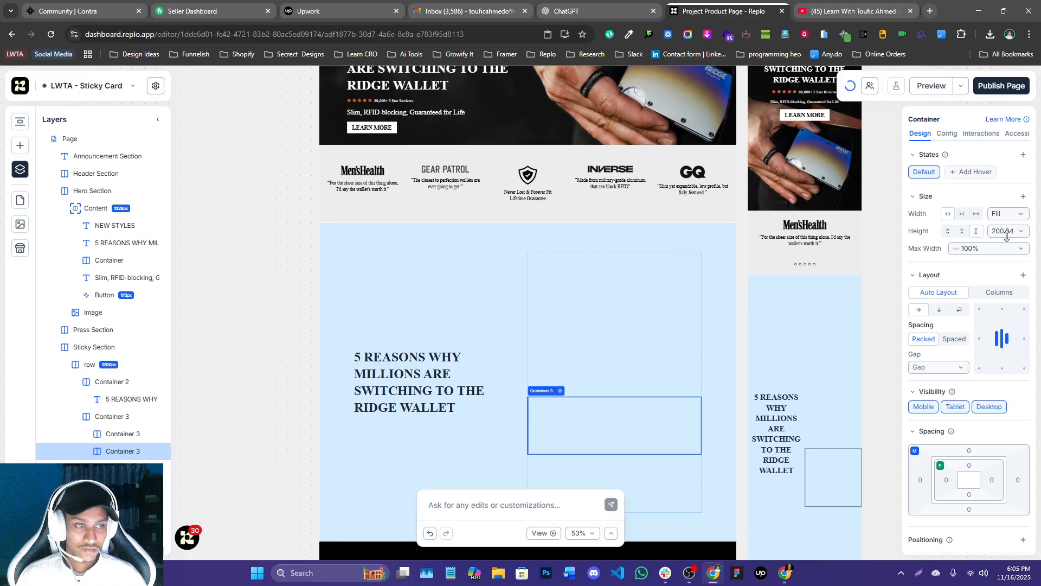
pyautogui.press('Return')
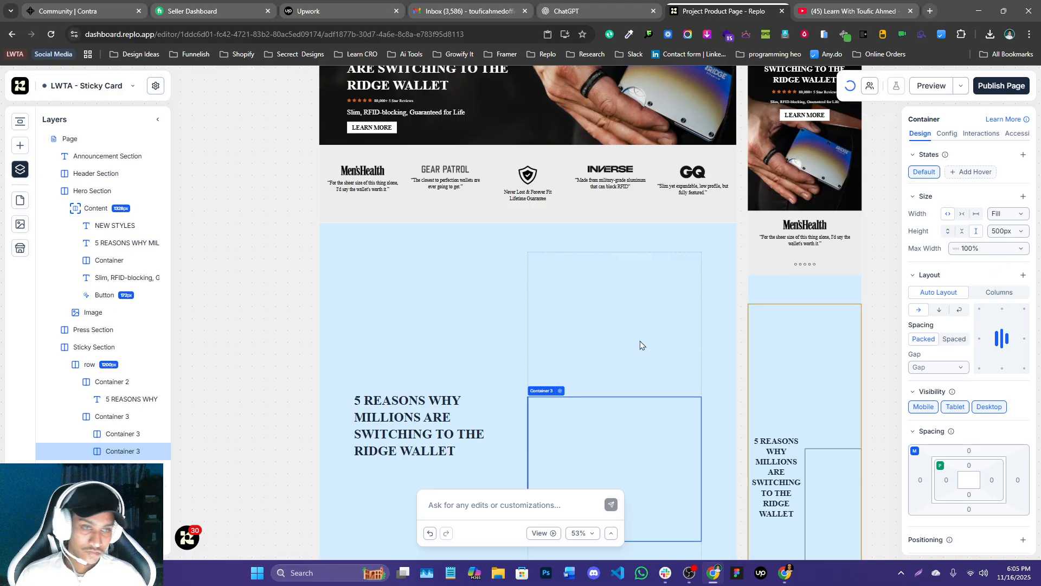
pyautogui.scroll(-4, 640, 344)
pyautogui.click(997, 230)
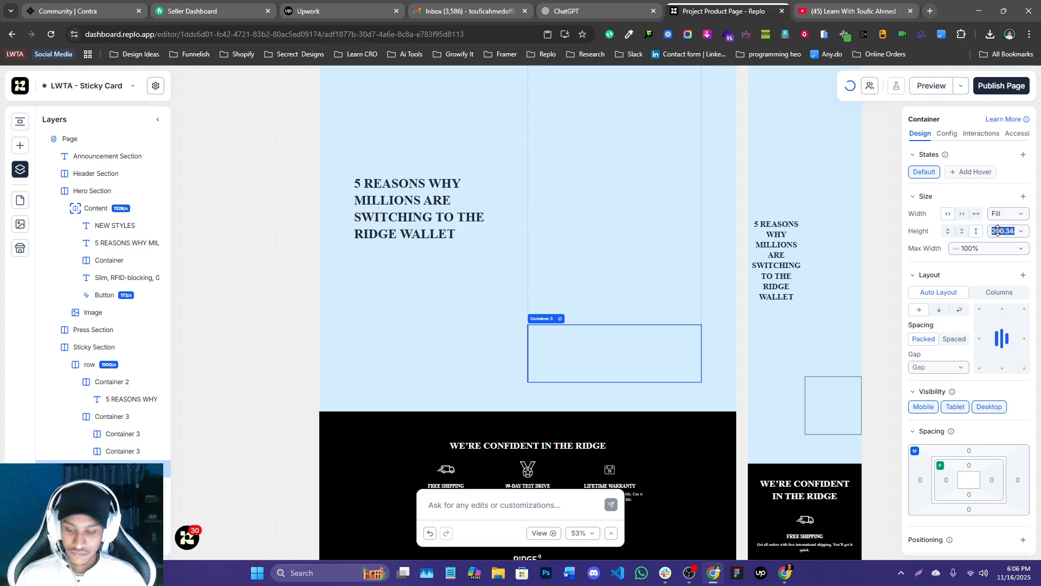
pyautogui.write('500')
pyautogui.press('Return')
pyautogui.scroll(5, 707, 242)
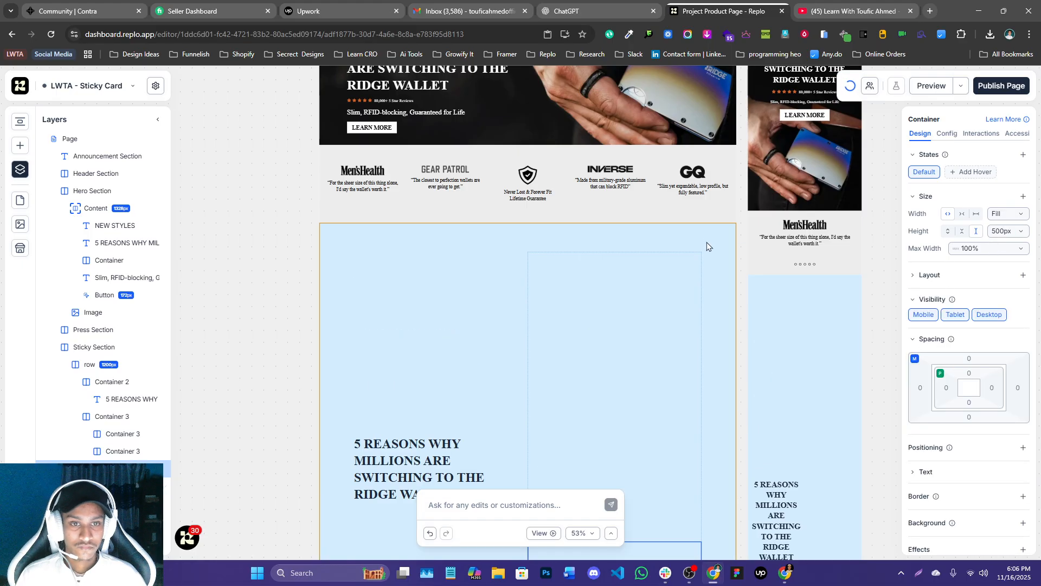
# - Delete the surplus nested containers so that only one is left inside the right column
pyautogui.click(604, 298)
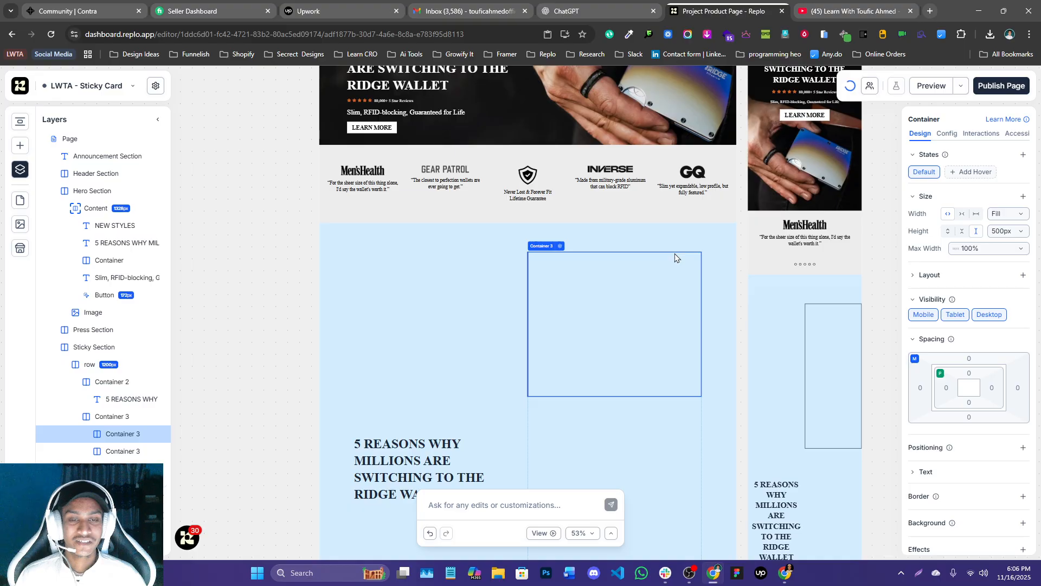
pyautogui.scroll(-2, 674, 253)
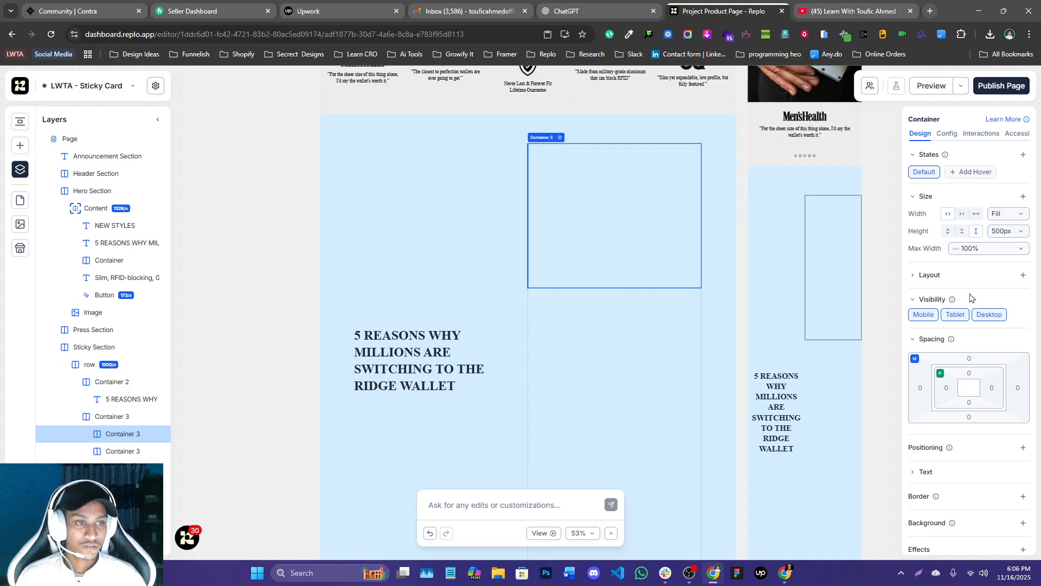
pyautogui.scroll(-1, 974, 286)
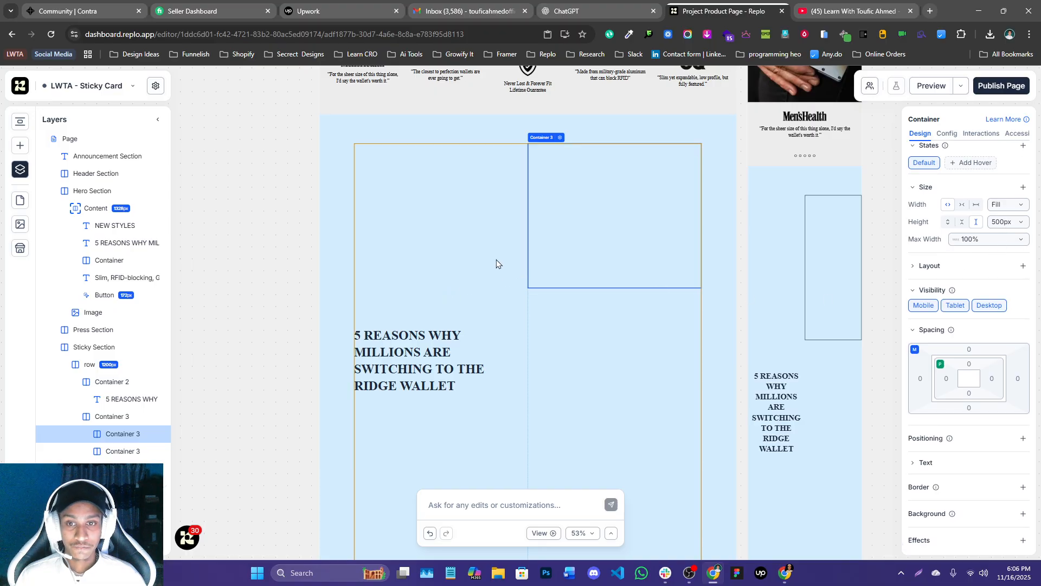
pyautogui.scroll(2, 496, 259)
pyautogui.scroll(3, 561, 287)
pyautogui.scroll(-3, 594, 330)
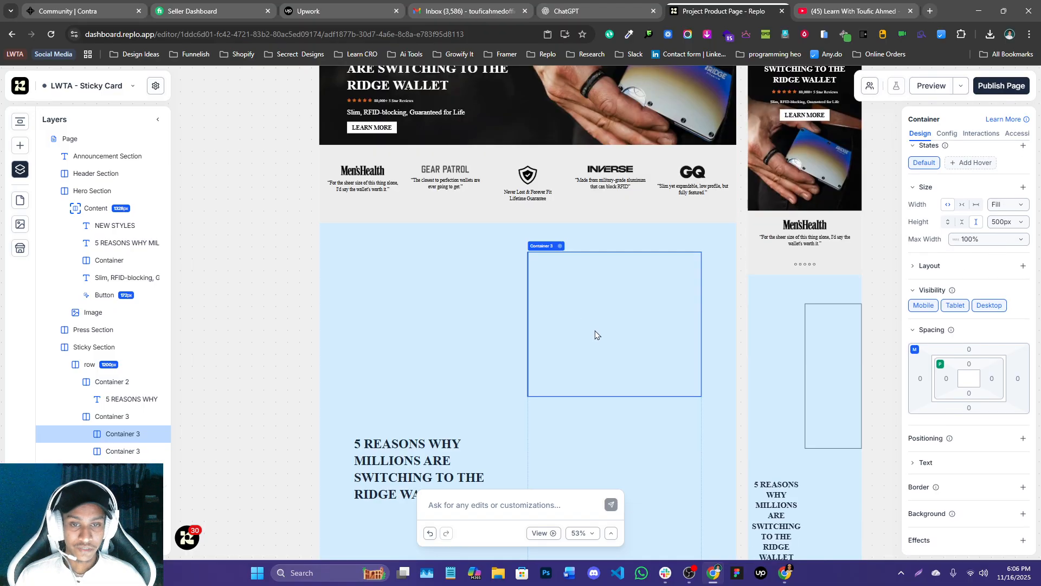
pyautogui.press('Delete')
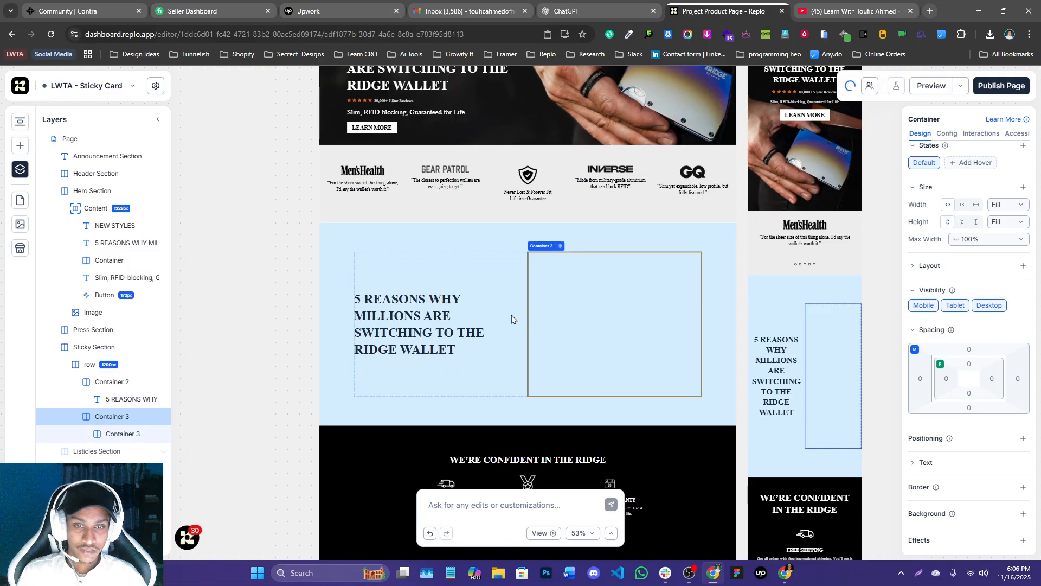
# - Change the row's background color to solid white, #FFFFFF
pyautogui.click(480, 310)
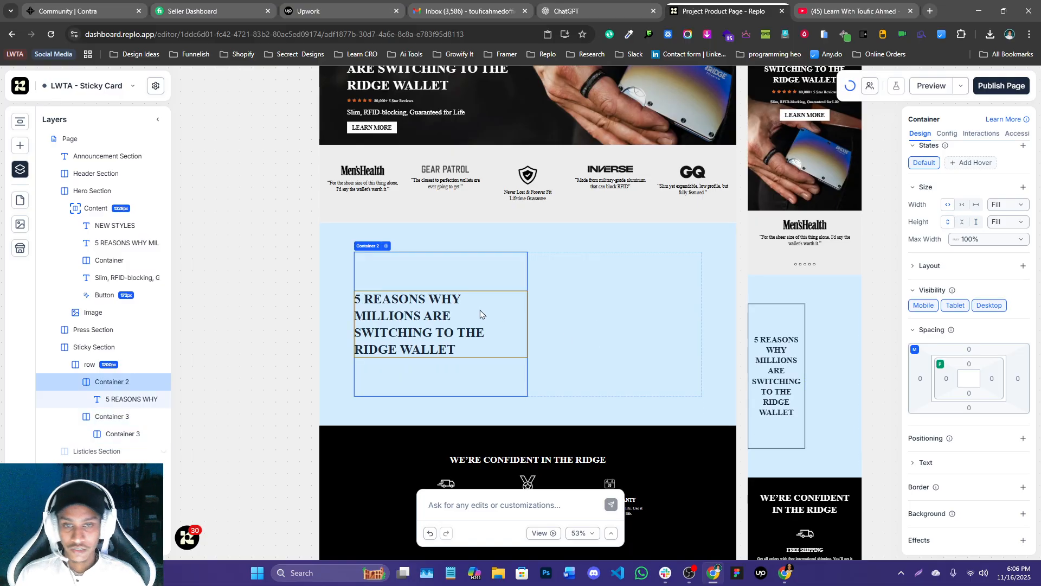
pyautogui.click(114, 369)
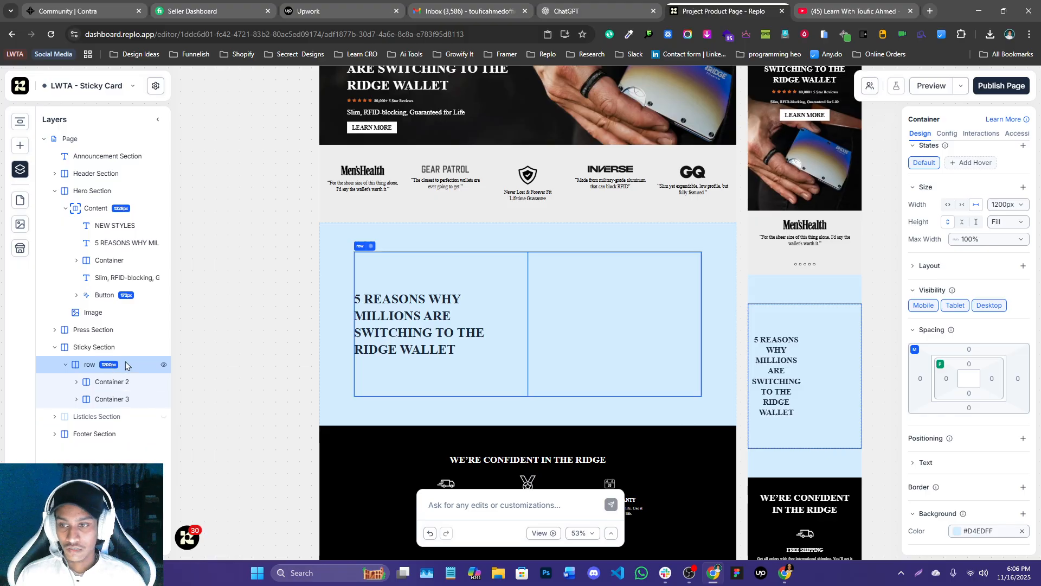
pyautogui.scroll(-1, 922, 407)
pyautogui.click(957, 514)
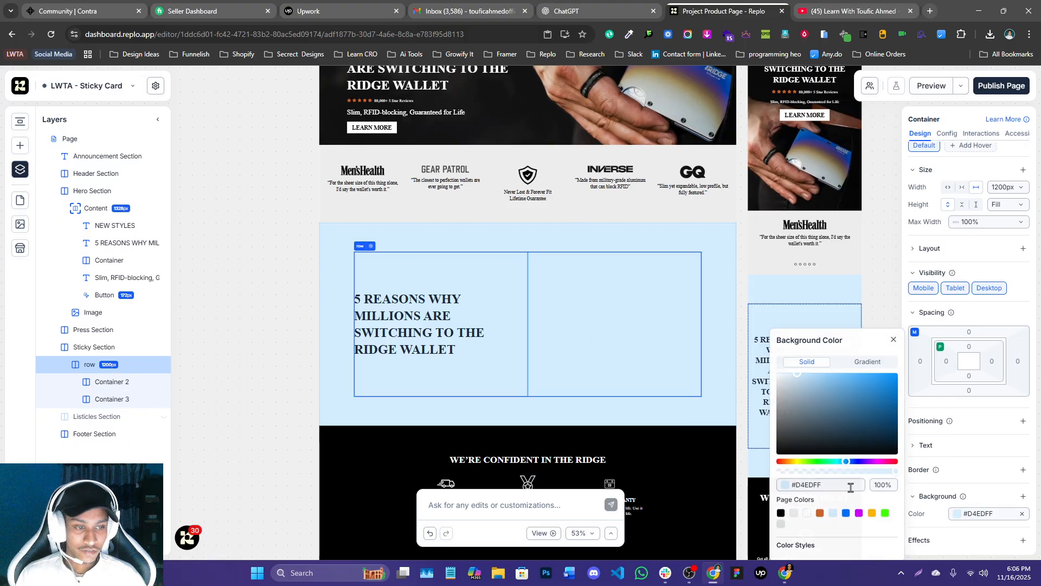
pyautogui.moveTo(820, 409); pyautogui.dragTo(770, 326)
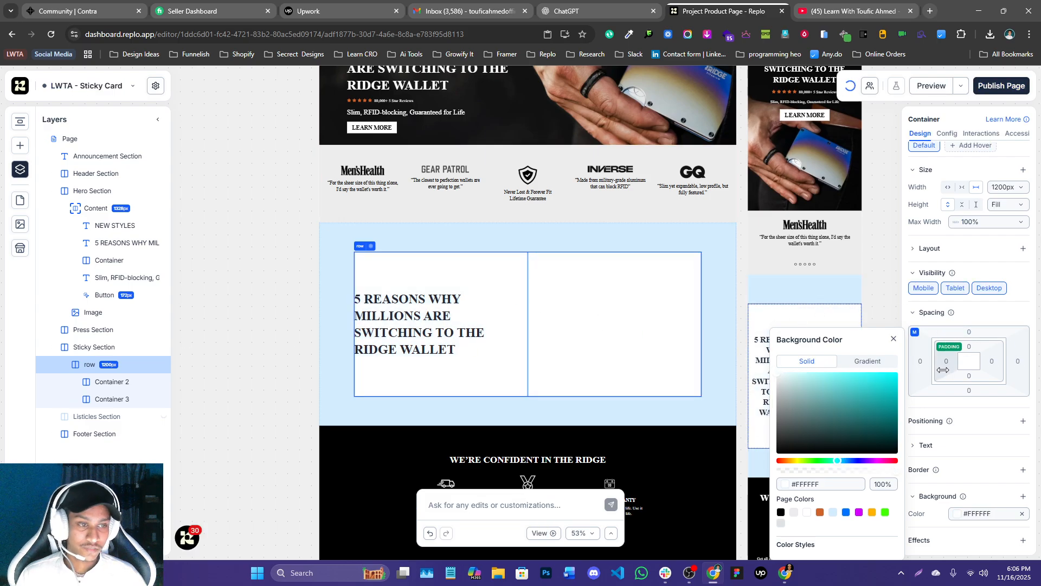
# - Give the row 38px of padding on the left and right and 21px on the top and bottom
pyautogui.moveTo(947, 362); pyautogui.dragTo(976, 363)
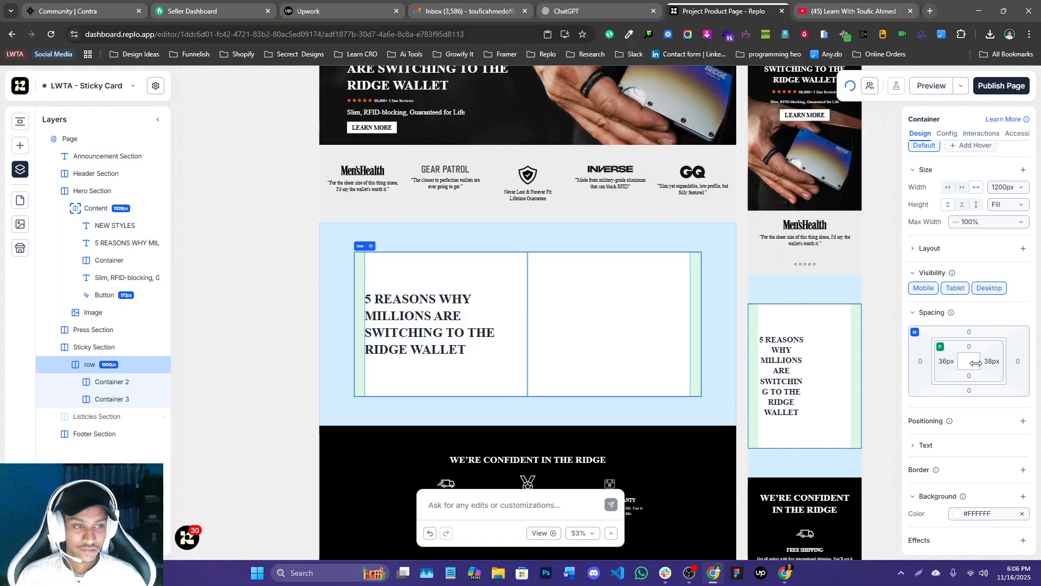
pyautogui.click(945, 367)
pyautogui.write('38')
pyautogui.press('Return')
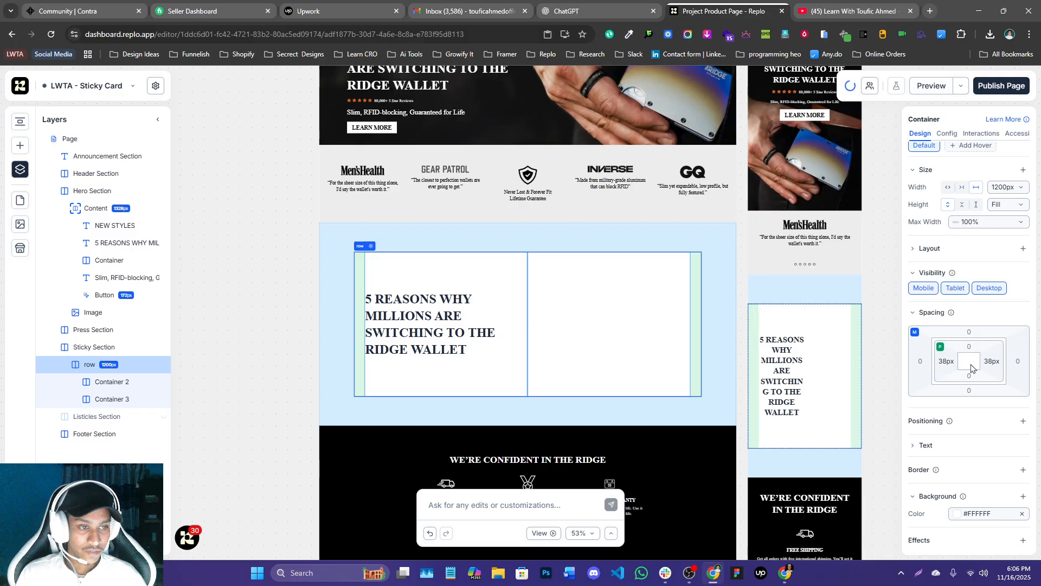
pyautogui.moveTo(977, 340); pyautogui.dragTo(976, 353)
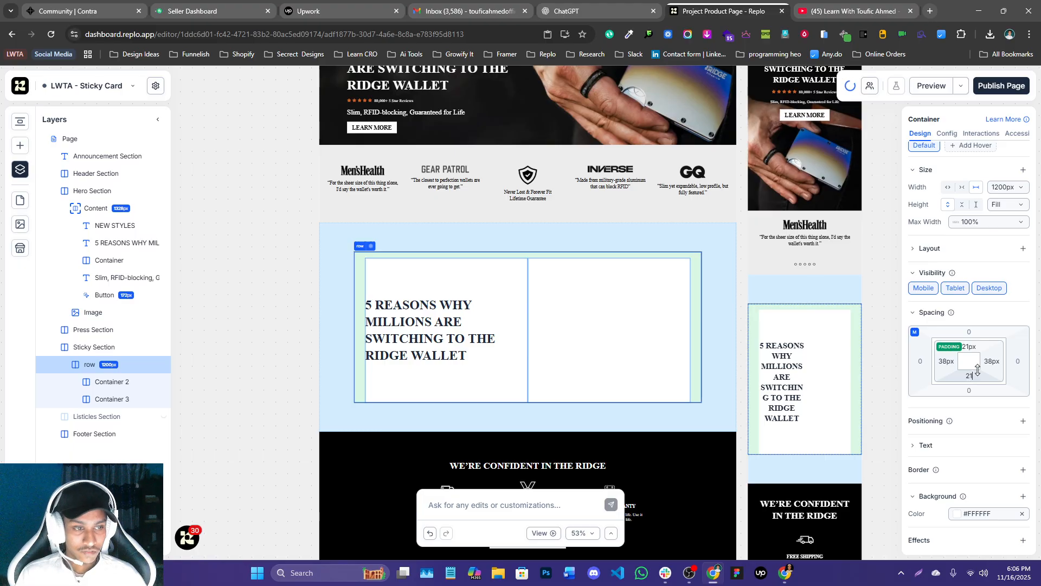
pyautogui.click(519, 297)
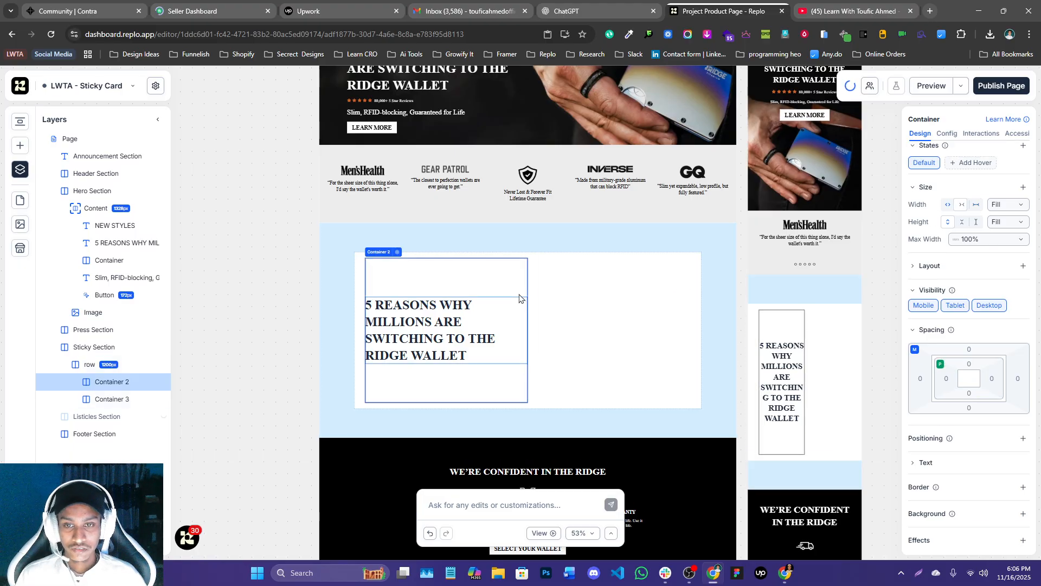
# - Collapse the Hero Section in the layer tree and unhide the Listicles Section on the page
pyautogui.click(498, 314)
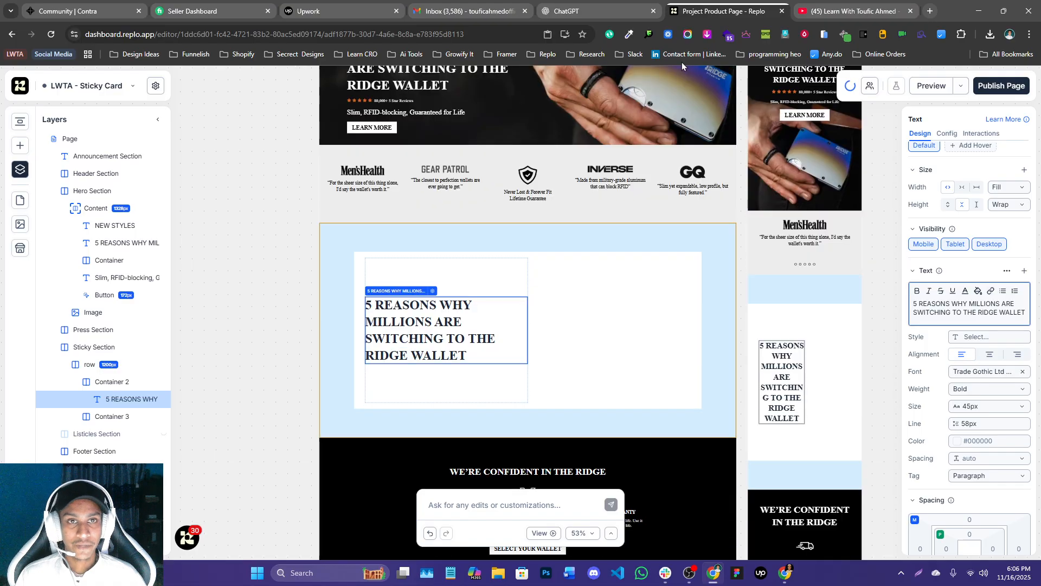
pyautogui.scroll(-1, 489, 271)
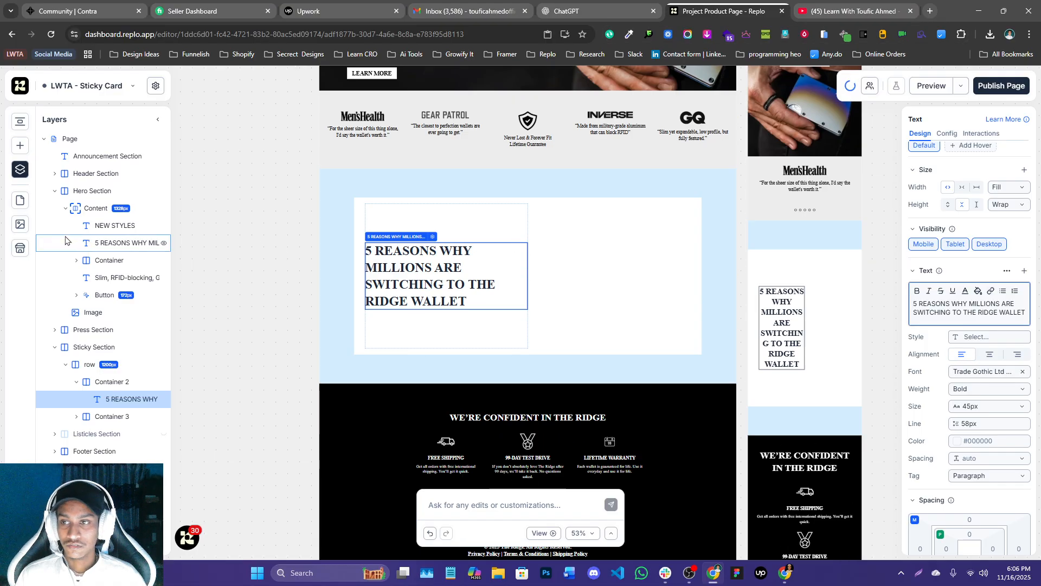
pyautogui.click(54, 191)
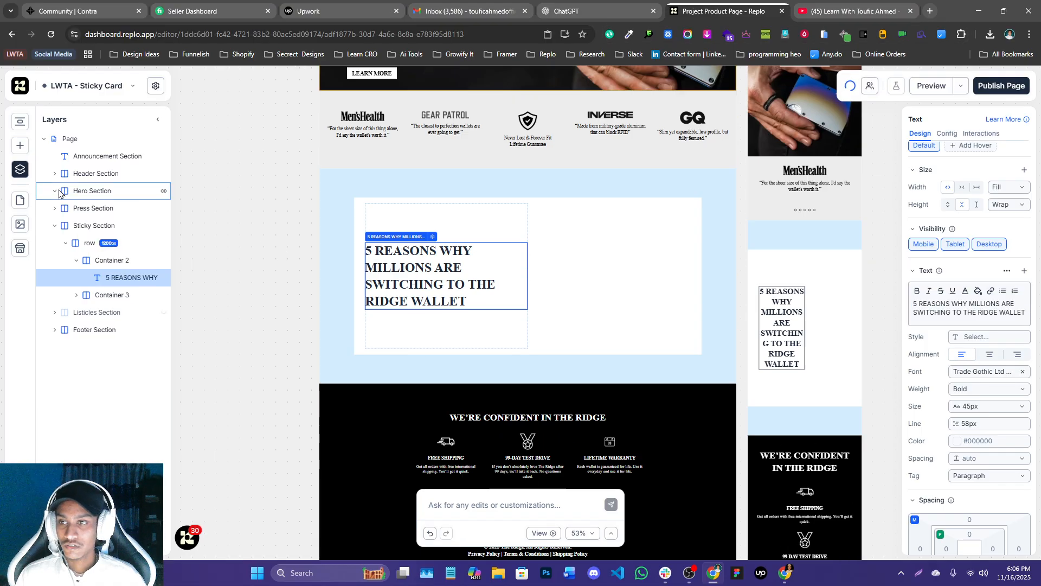
pyautogui.click(163, 313)
pyautogui.scroll(-2, 526, 342)
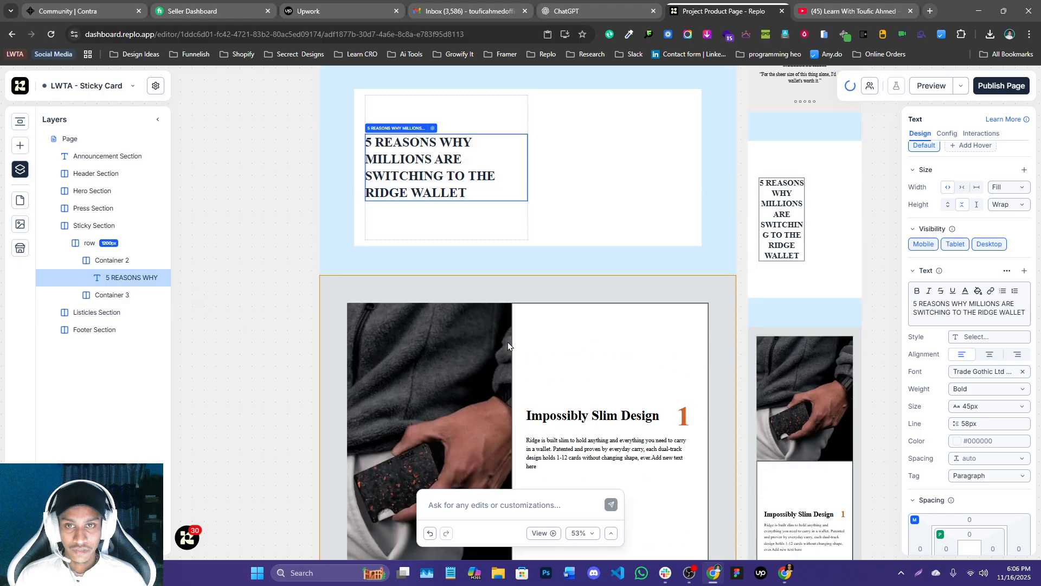
pyautogui.scroll(-1, 495, 338)
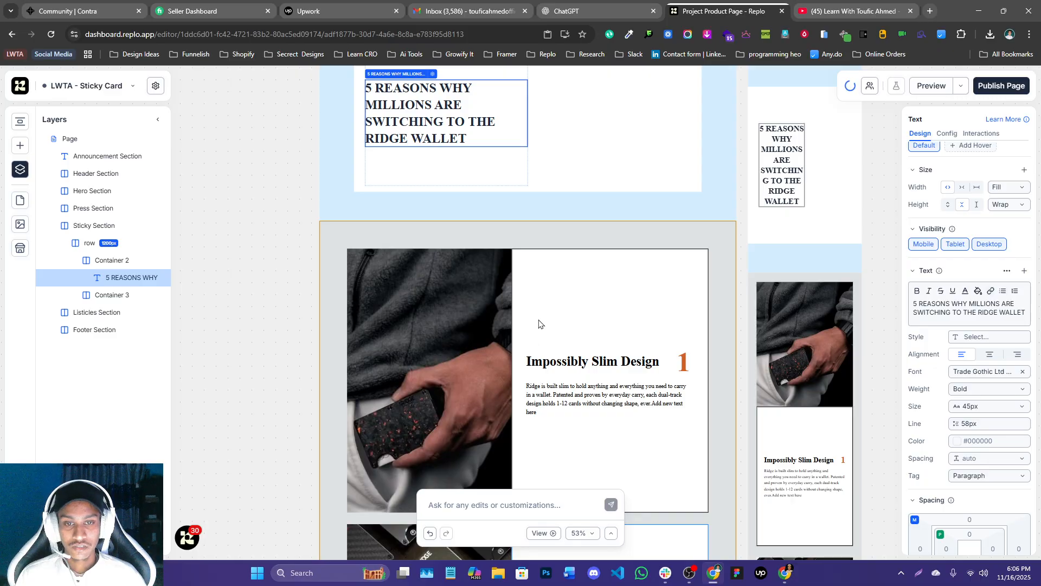
# - Copy the "Impossibly Slim Design" text column from the first listicle card and put it in place of the row's nested right container
pyautogui.click(539, 324)
pyautogui.rightClick(569, 319)
pyautogui.scroll(1, 503, 76)
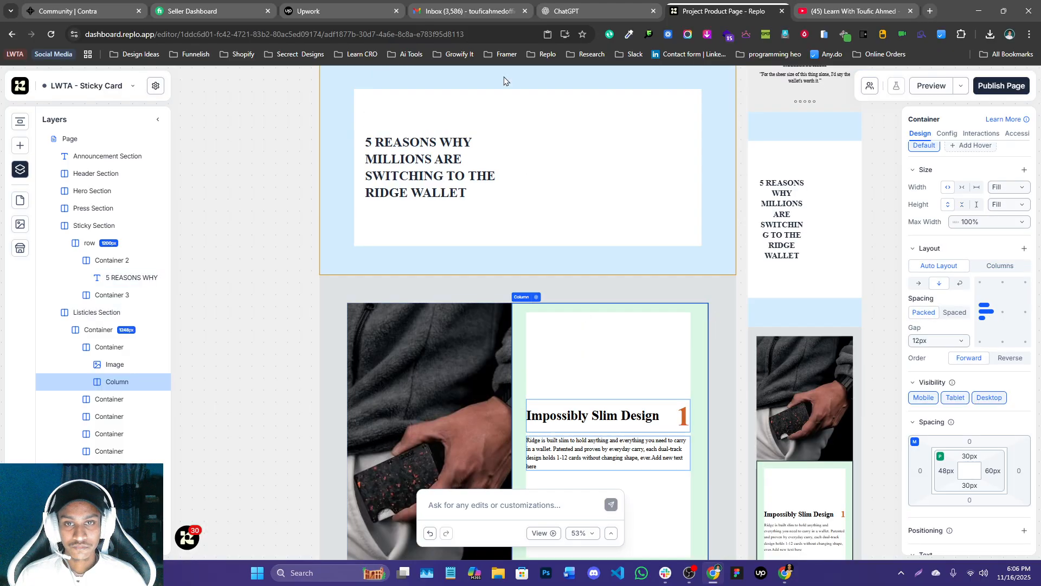
pyautogui.scroll(1, 504, 81)
pyautogui.click(603, 220)
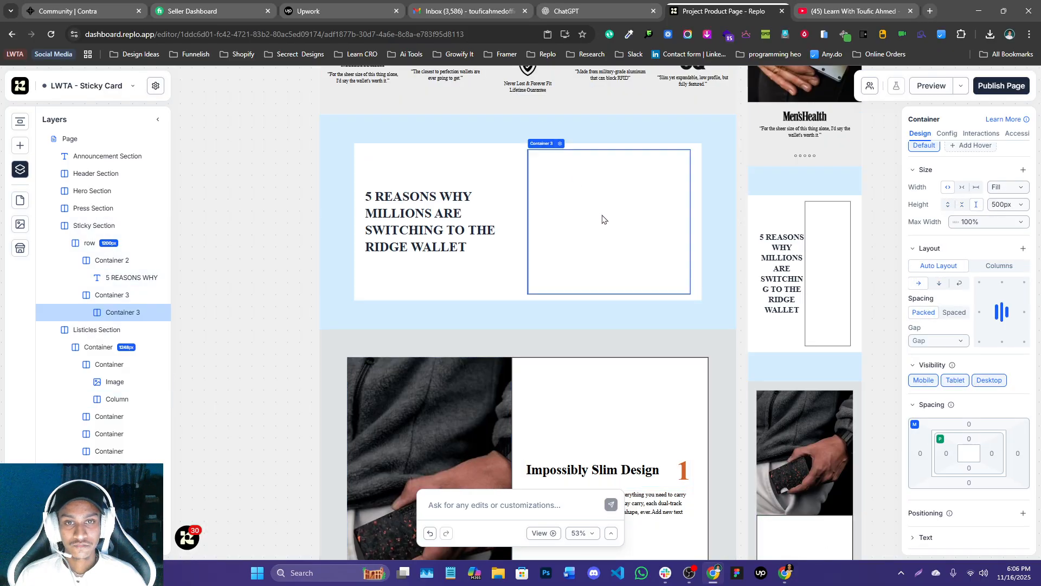
pyautogui.rightClick(114, 308)
pyautogui.click(133, 330)
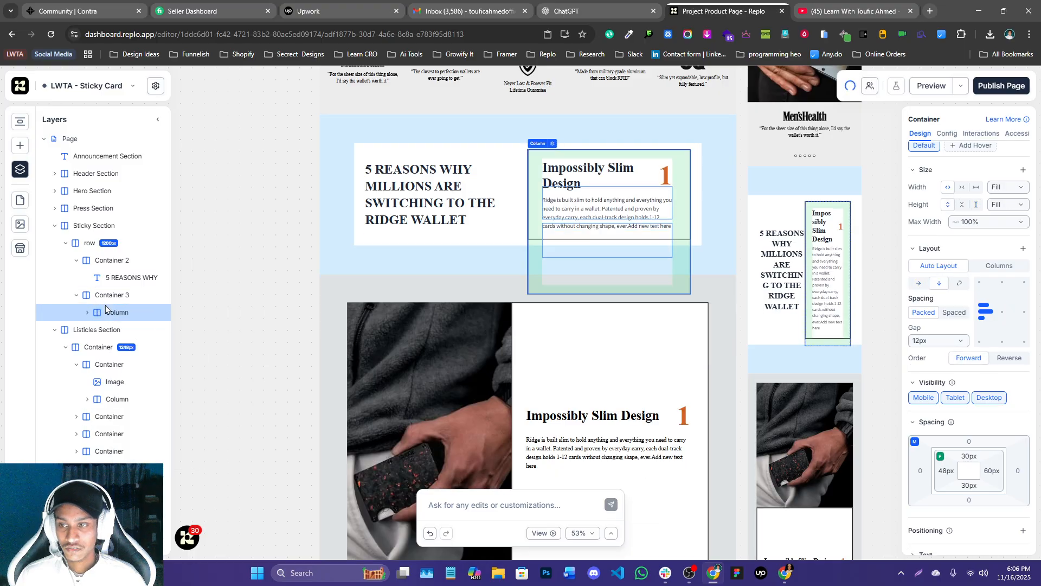
# - Examine the layer structure of the pasted text column and its parent container
pyautogui.click(116, 329)
pyautogui.click(121, 331)
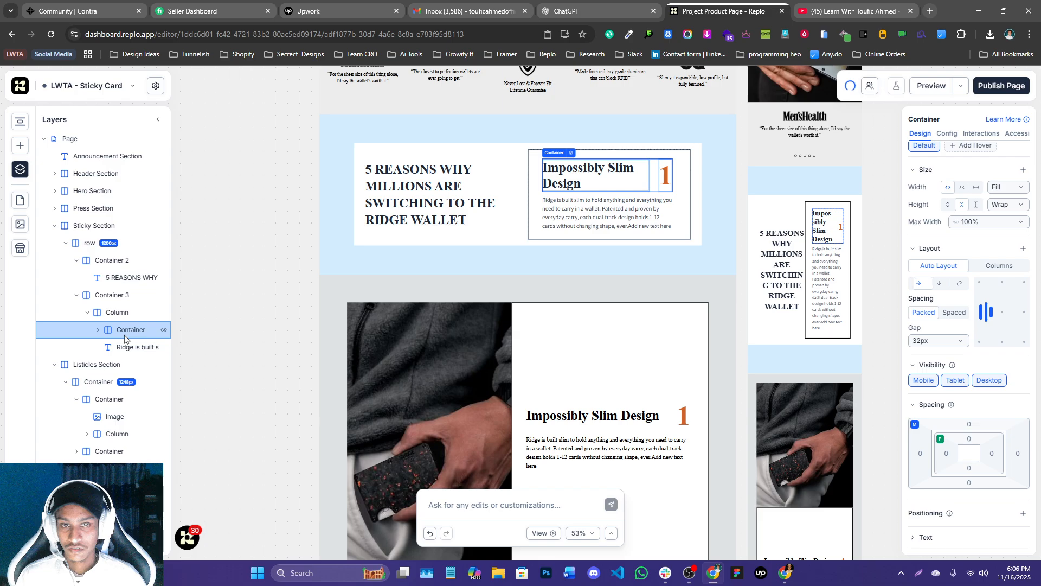
pyautogui.click(123, 349)
pyautogui.click(126, 336)
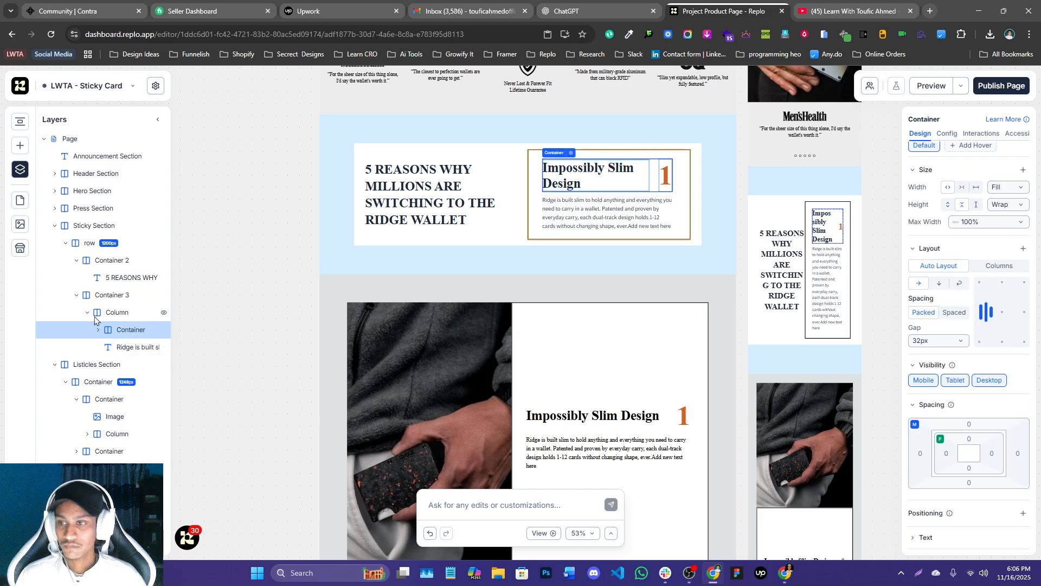
pyautogui.click(78, 311)
pyautogui.click(87, 312)
pyautogui.click(96, 299)
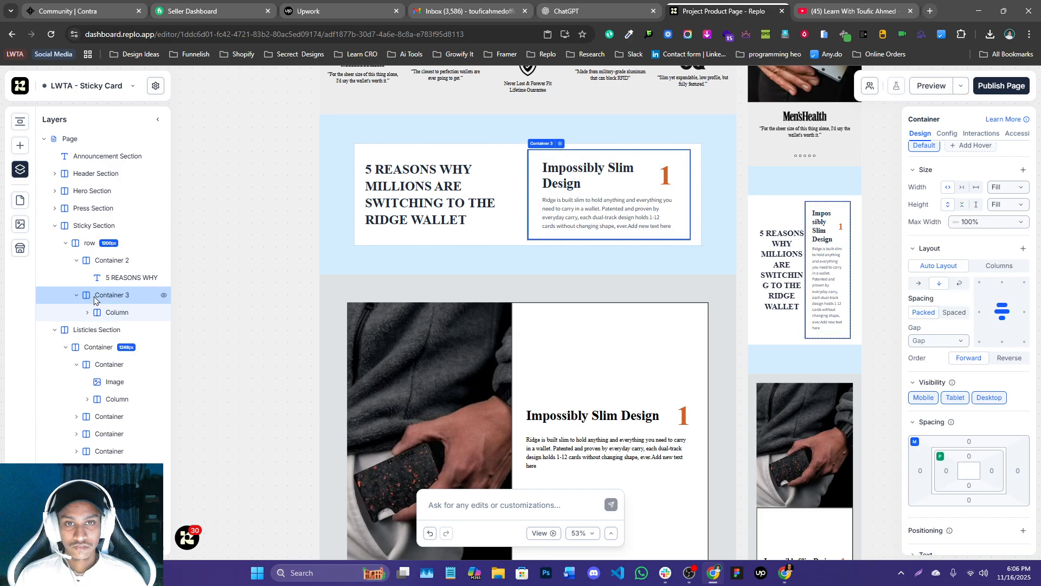
pyautogui.click(78, 297)
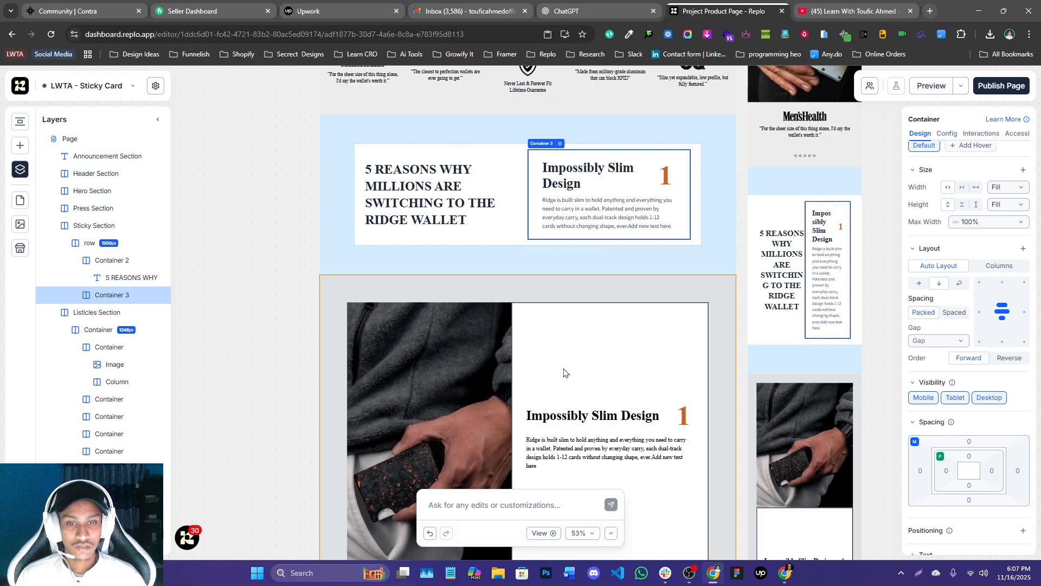
# - Copy the wallet image from the first listicle card and paste it beside the headline in the row's left column
pyautogui.click(549, 354)
pyautogui.scroll(-2, 549, 353)
pyautogui.click(488, 325)
pyautogui.scroll(1, 458, 302)
pyautogui.click(459, 302)
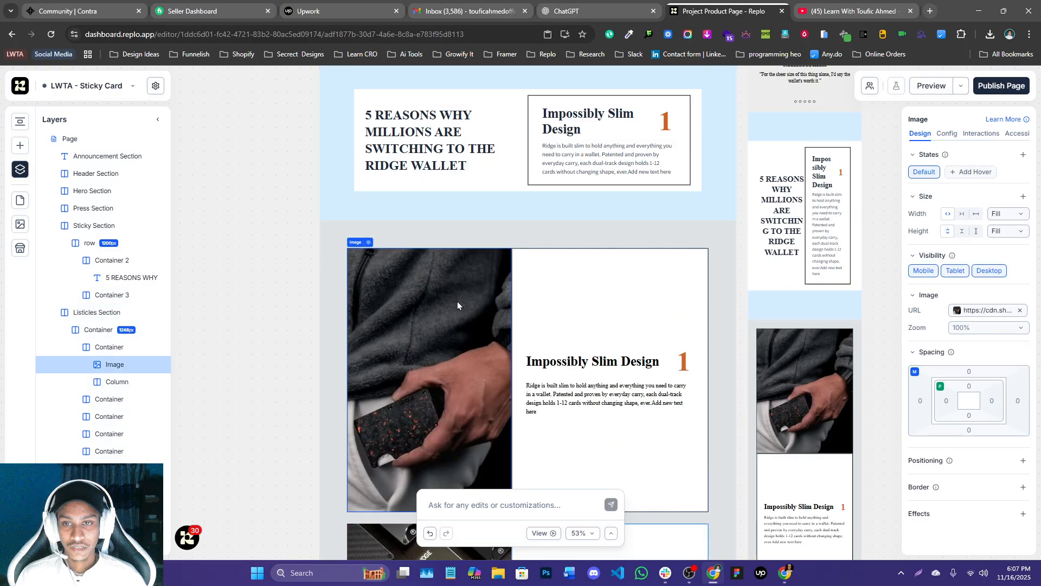
pyautogui.rightClick(458, 303)
pyautogui.click(486, 313)
pyautogui.scroll(2, 483, 309)
pyautogui.rightClick(432, 237)
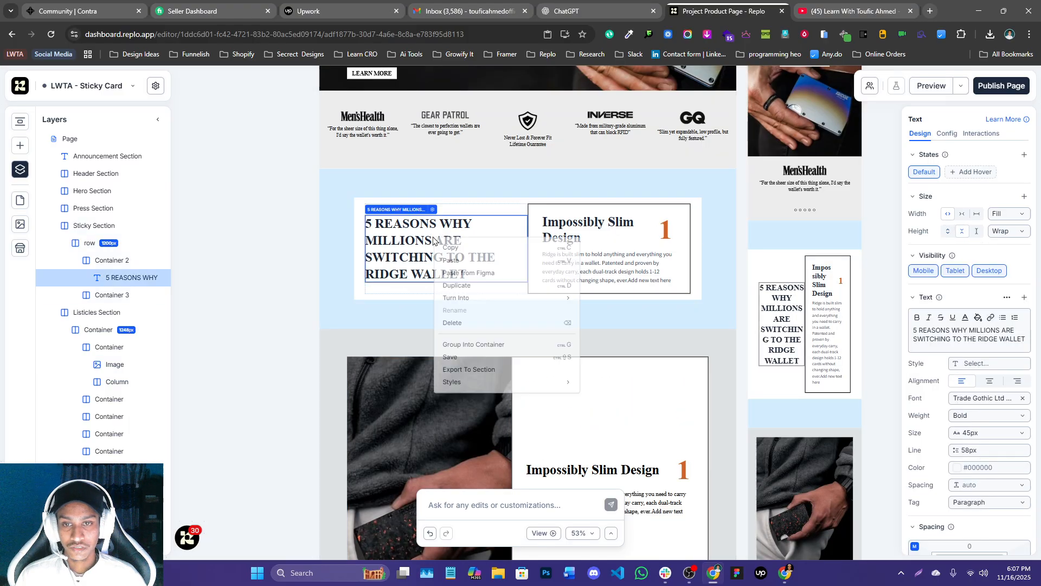
pyautogui.click(457, 259)
# - Delete the "5 REASONS WHY" headline from the row's left column and select the row
pyautogui.click(434, 239)
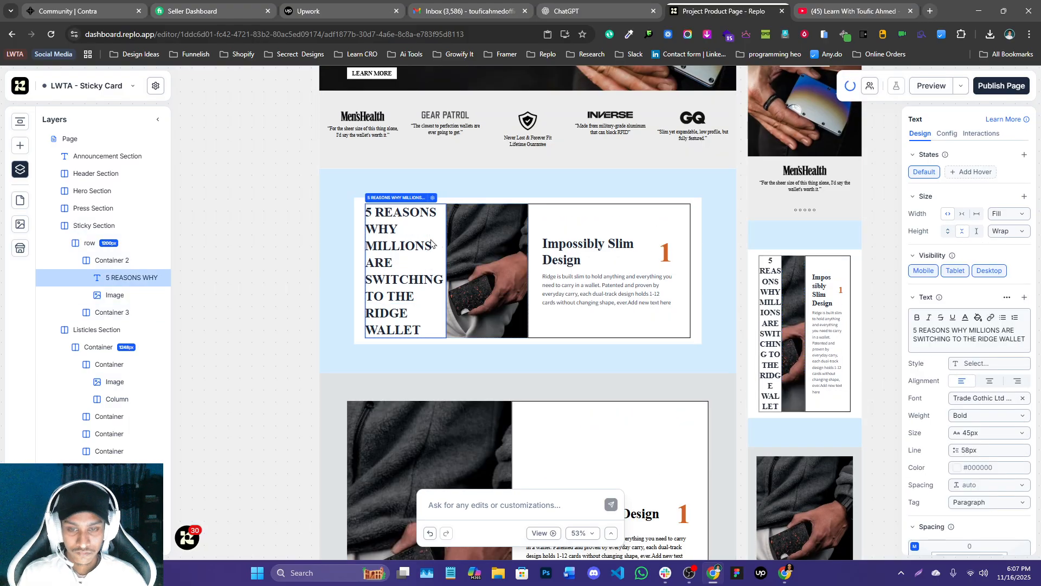
pyautogui.press('BackSpace')
pyautogui.click(453, 237)
pyautogui.click(539, 219)
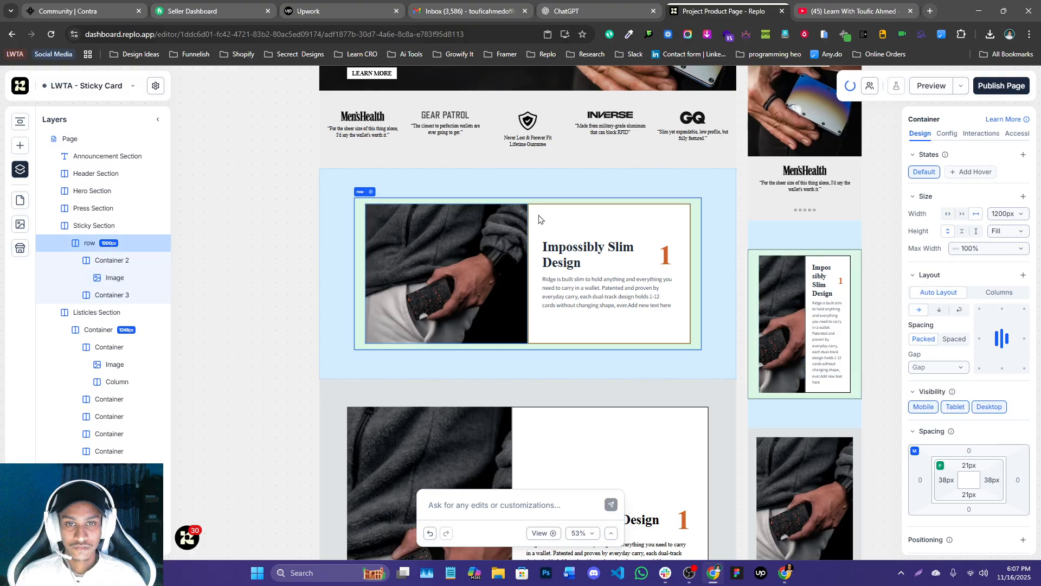
# - Hide the original Listicles Section below the sticky card and select the Sticky Section
pyautogui.click(539, 219)
pyautogui.click(523, 204)
pyautogui.scroll(-2, 520, 245)
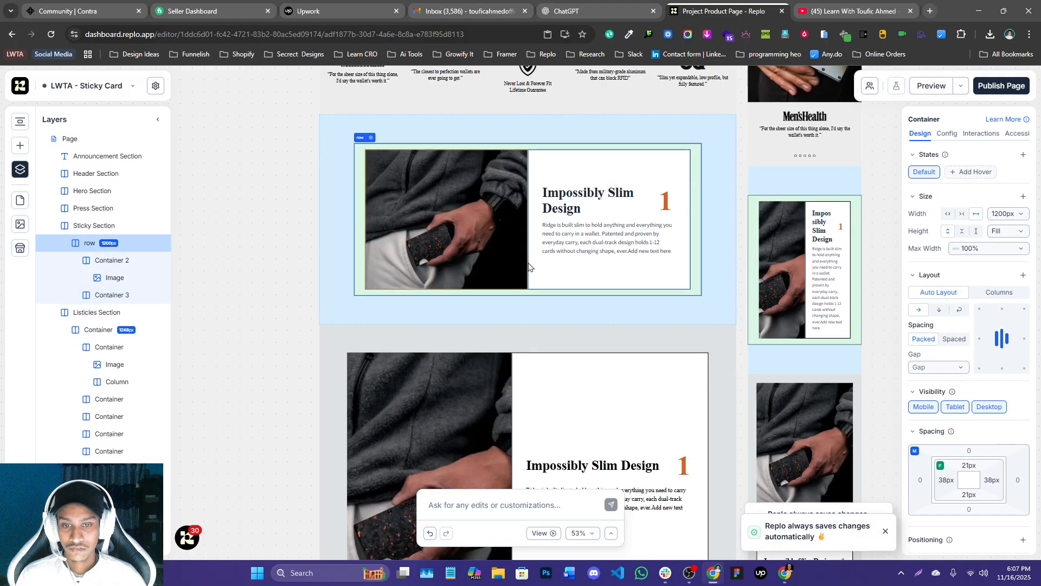
pyautogui.click(518, 271)
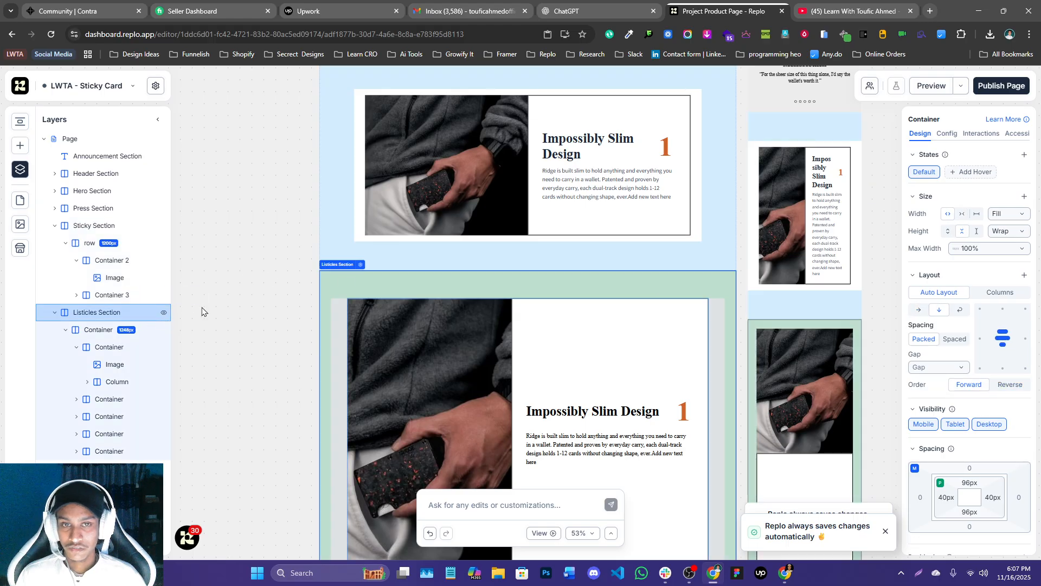
pyautogui.scroll(3, 513, 217)
pyautogui.click(528, 239)
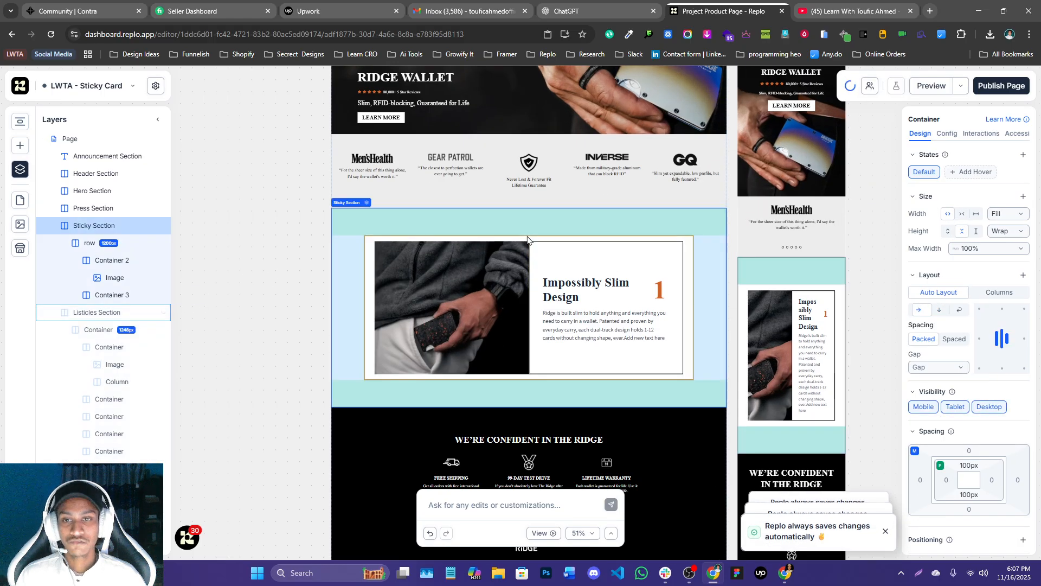
# - Move the wallet image out of Container 2 directly into the row, removing the wrapper container
pyautogui.click(66, 244)
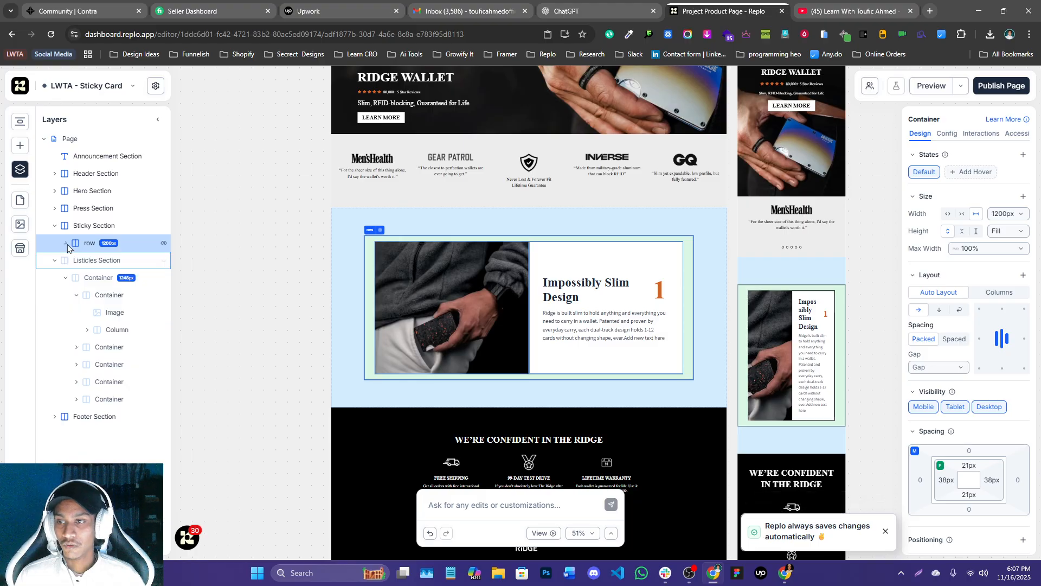
pyautogui.click(66, 244)
pyautogui.click(127, 261)
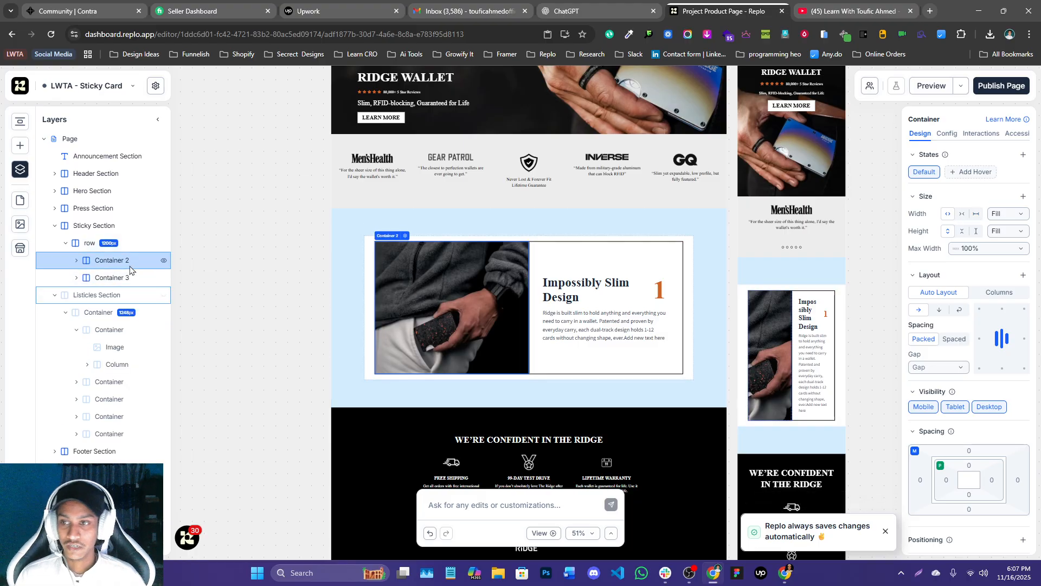
pyautogui.click(122, 277)
pyautogui.click(124, 262)
pyautogui.click(76, 261)
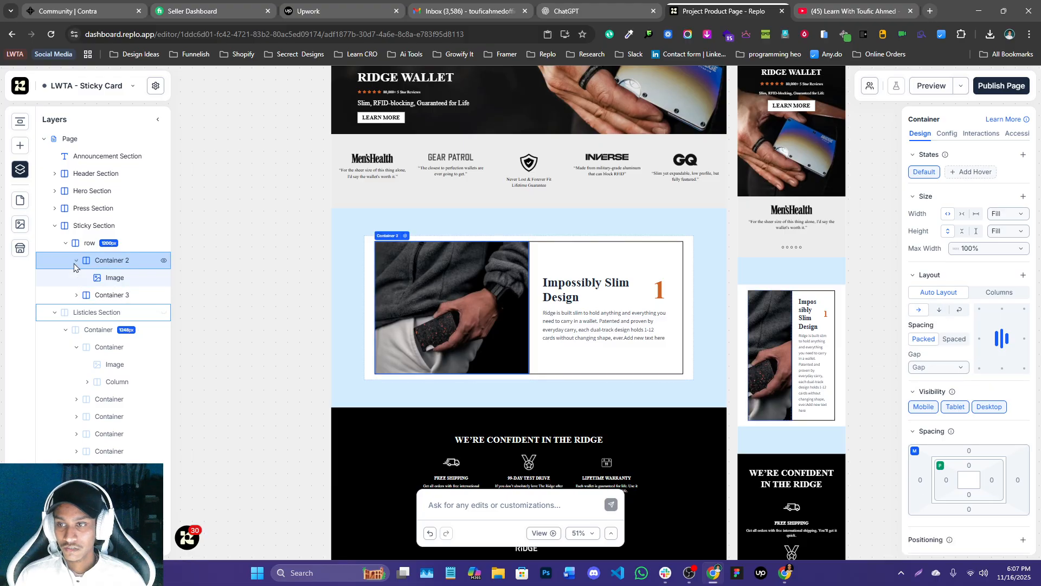
pyautogui.click(76, 261)
pyautogui.click(75, 261)
pyautogui.click(112, 279)
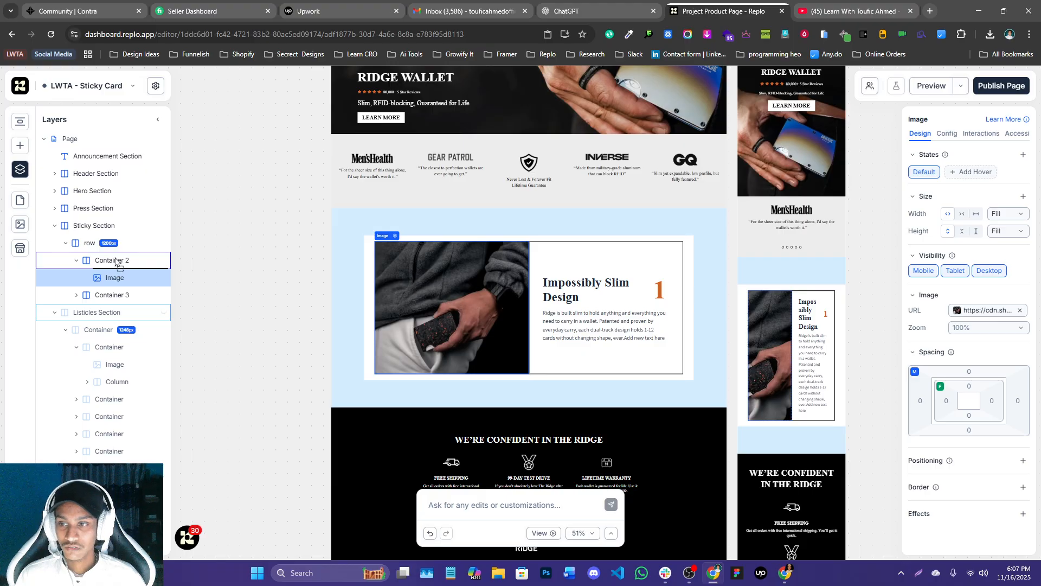
pyautogui.moveTo(116, 263); pyautogui.dragTo(109, 261)
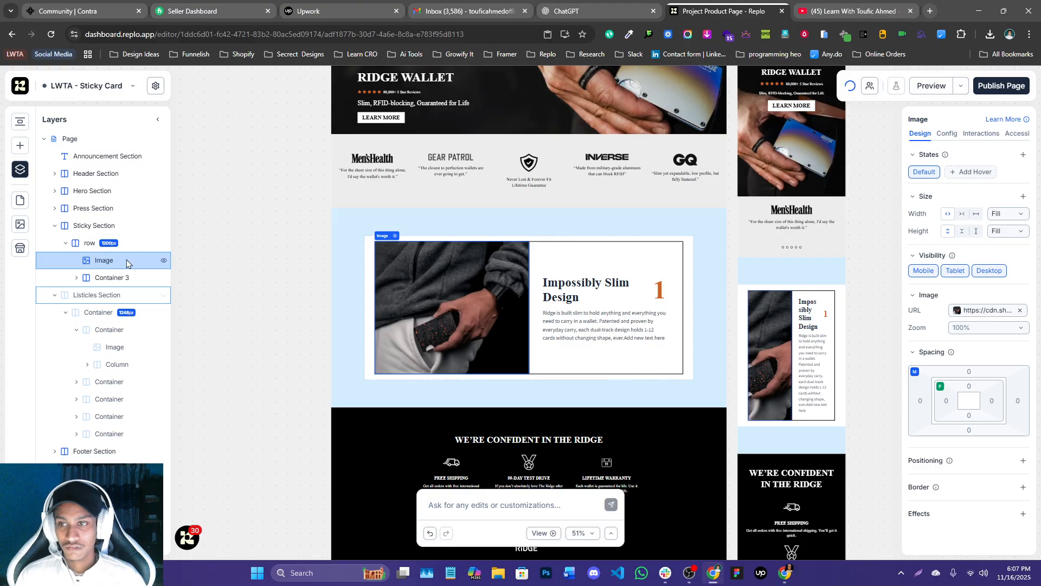
# - Move the text column out of Container 3 directly into the row, removing the wrapper container
pyautogui.click(56, 277)
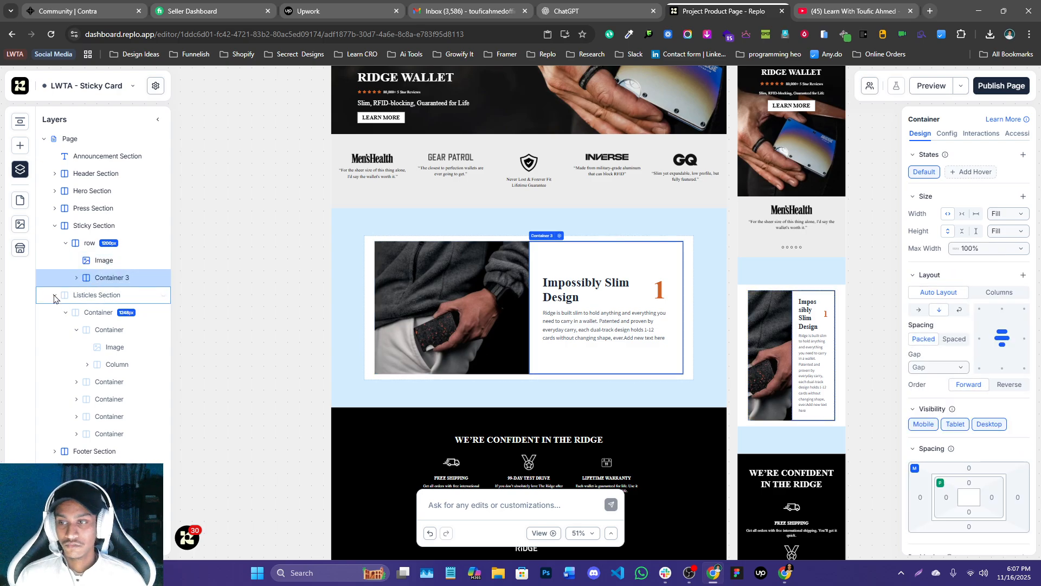
pyautogui.click(54, 296)
pyautogui.click(76, 277)
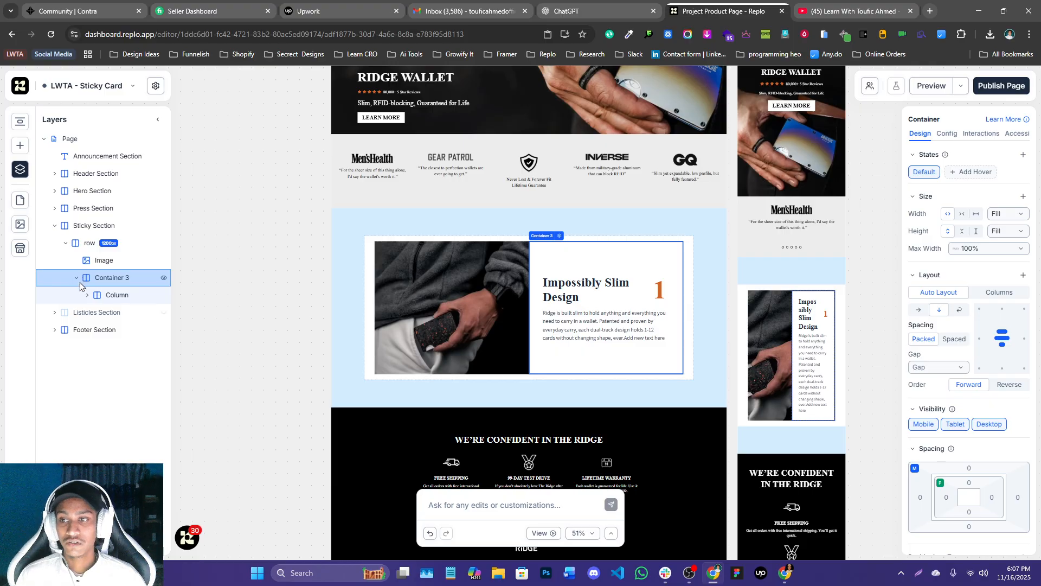
pyautogui.click(104, 297)
pyautogui.moveTo(104, 294)
pyautogui.mouseDown()
pyautogui.moveTo(103, 270)
pyautogui.moveTo(112, 300)
pyautogui.mouseUp()
pyautogui.click(76, 278)
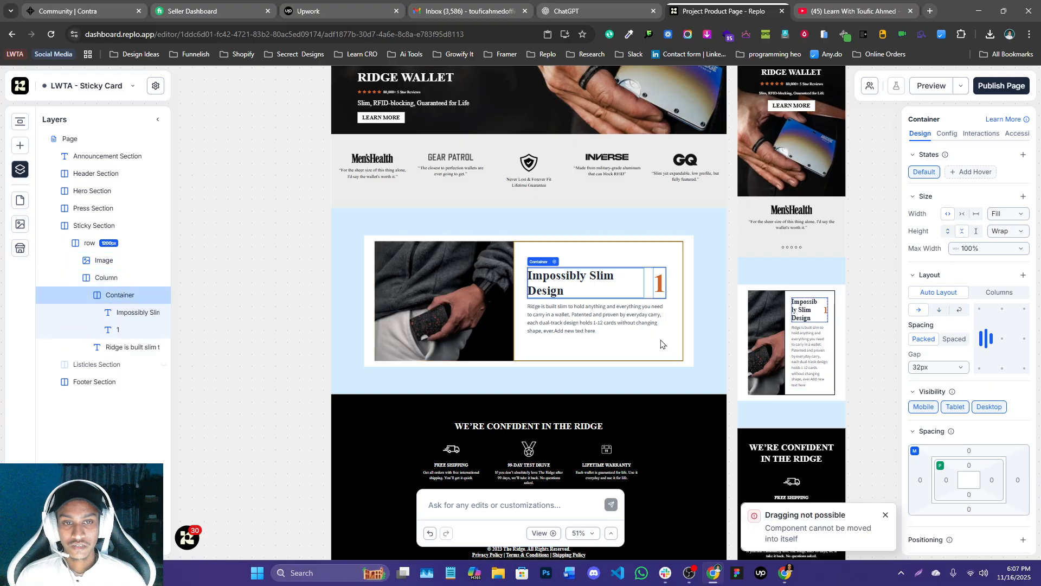
# - Check the number, heading, description and column layers of the restructured card and its parent row
pyautogui.click(661, 280)
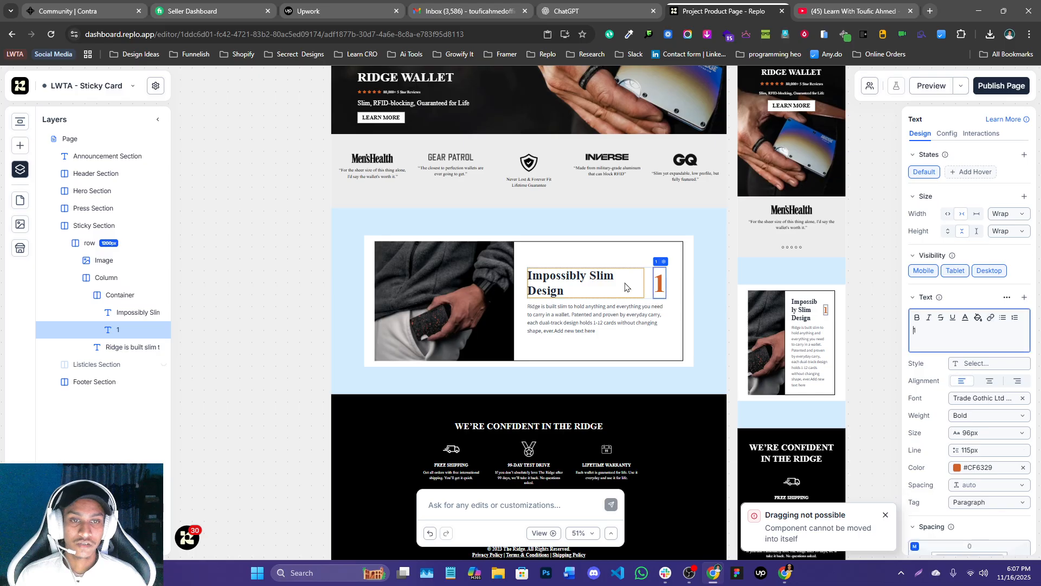
pyautogui.click(603, 288)
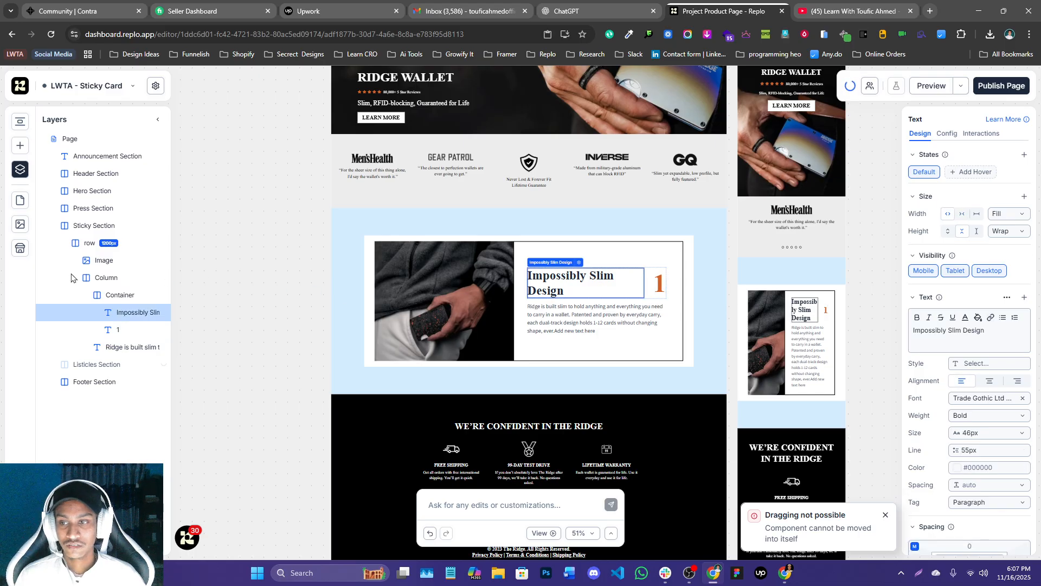
pyautogui.click(87, 294)
pyautogui.click(129, 314)
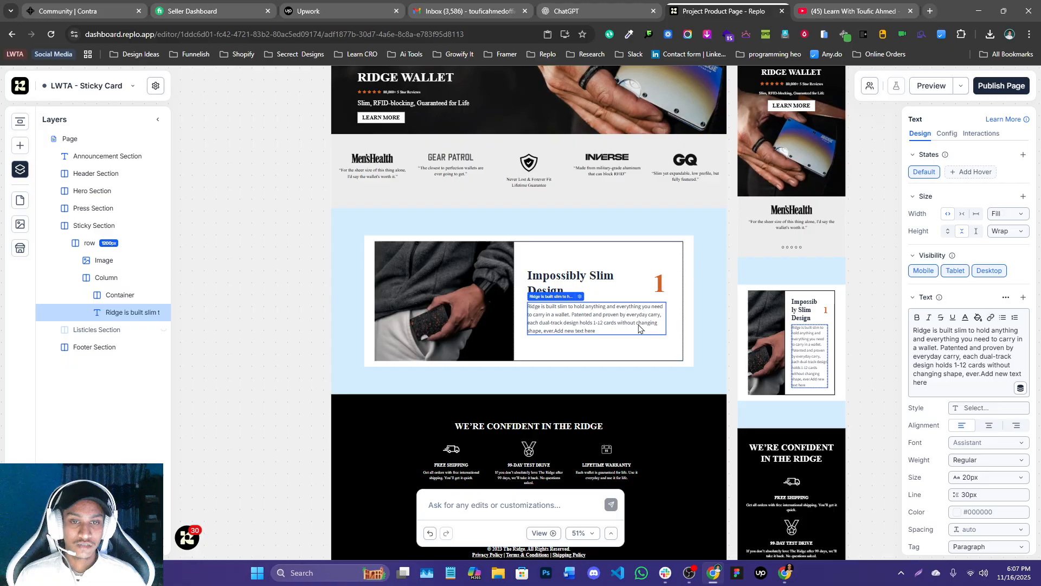
pyautogui.click(522, 251)
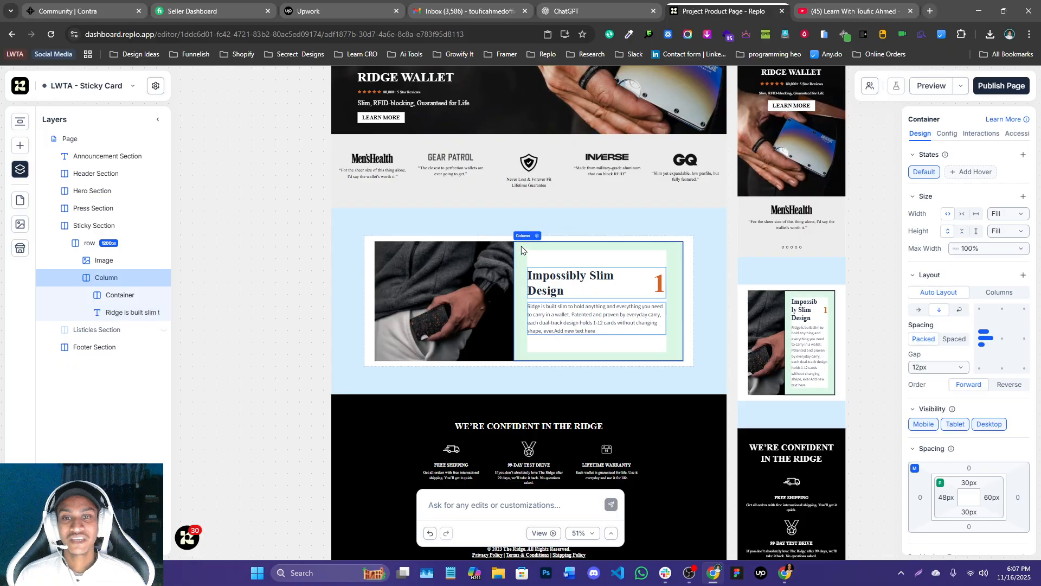
pyautogui.click(485, 241)
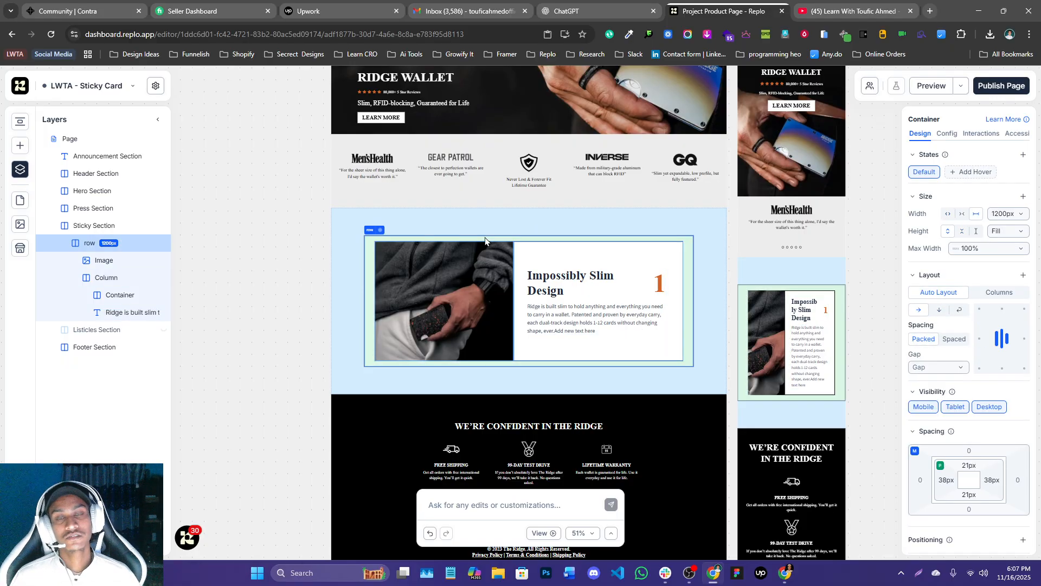
# - Duplicate the card row twice in the Sticky Section and set the section's layout direction to vertical
pyautogui.click(65, 243)
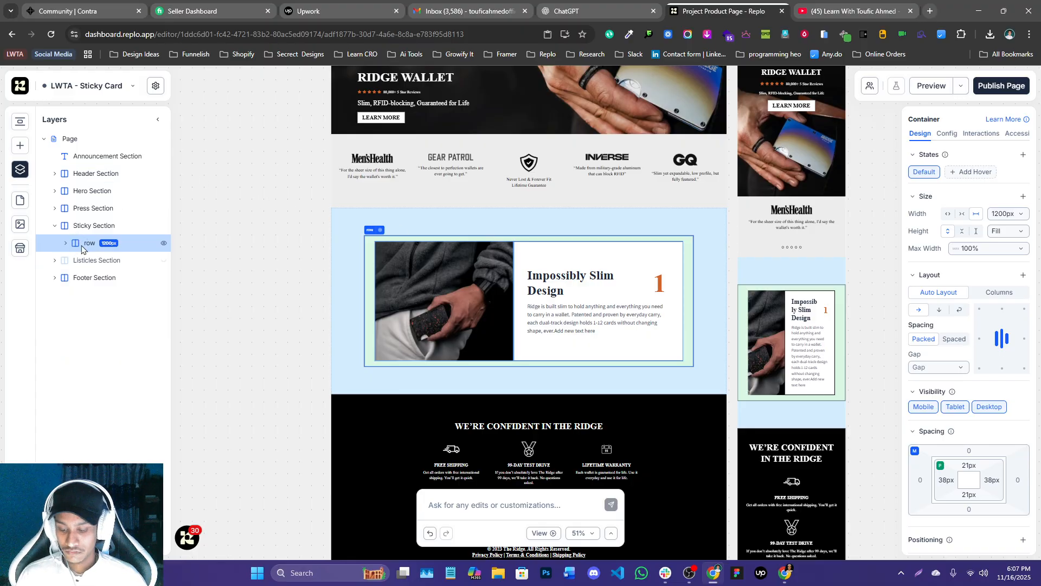
pyautogui.hotkey('ctrl', 'd')
pyautogui.hotkey('ctrl', 'd')
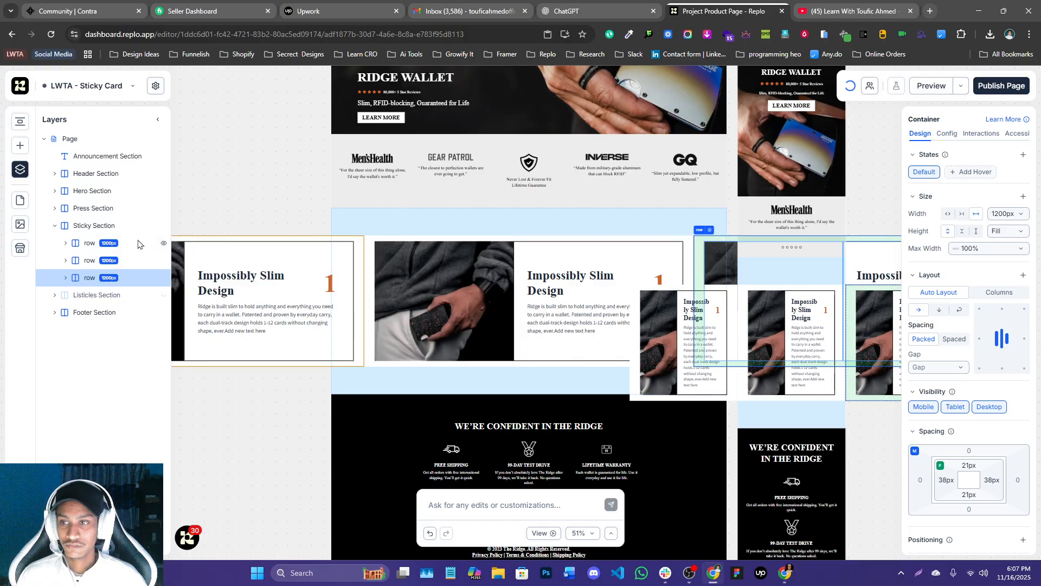
pyautogui.click(76, 226)
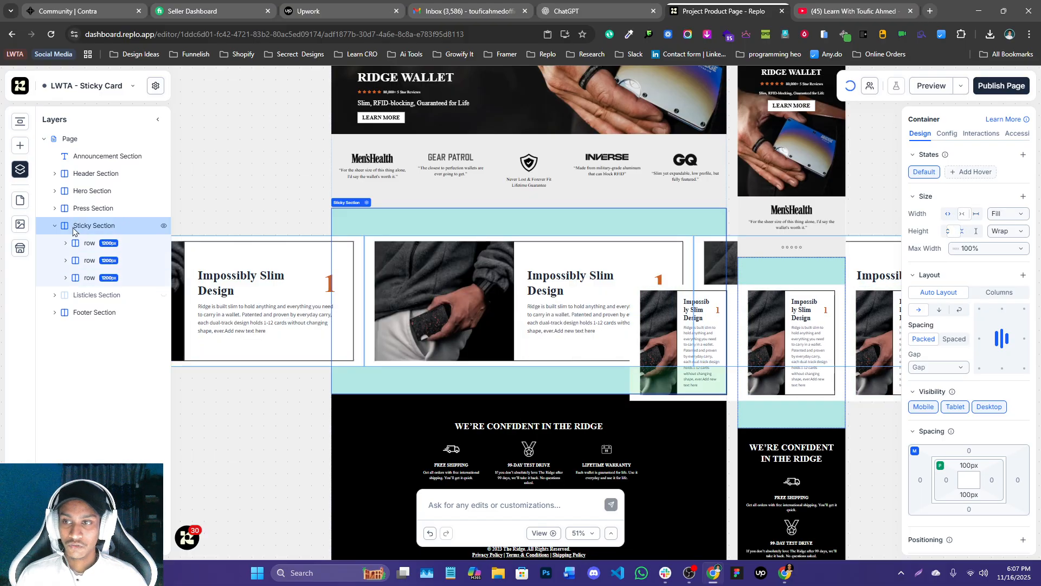
pyautogui.click(940, 310)
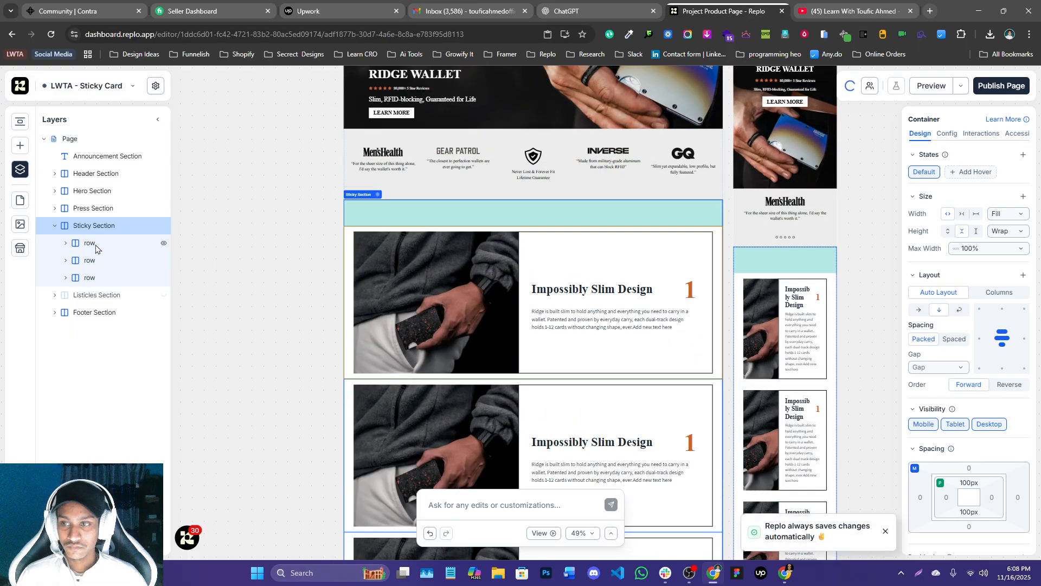
# - Group the three card rows into one container and rename it Parent Row
pyautogui.click(96, 248)
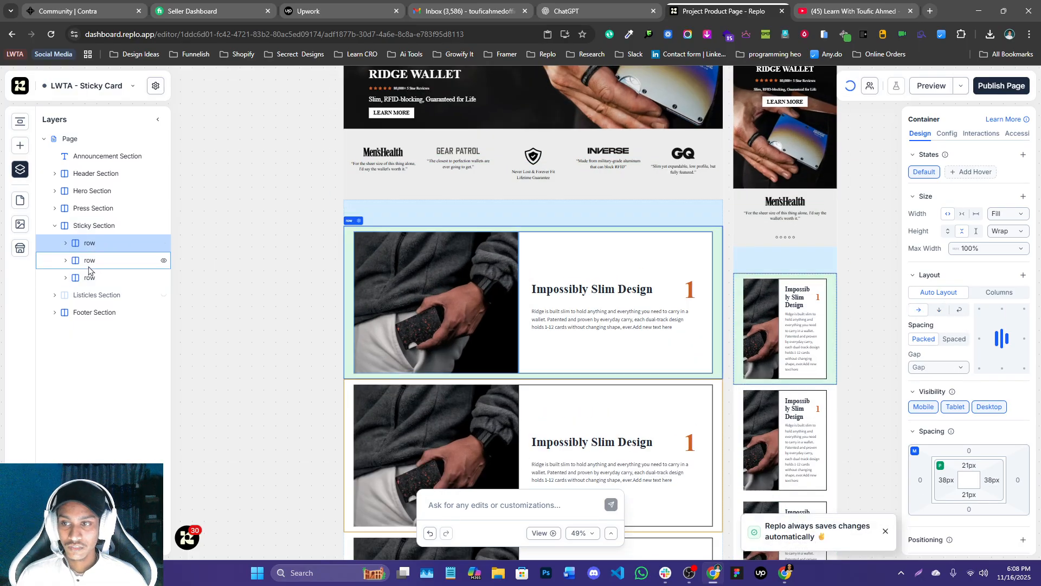
pyautogui.keyDown('shift'); pyautogui.click(89, 260); pyautogui.keyUp('shift')
pyautogui.keyDown('shift'); pyautogui.click(91, 276); pyautogui.keyUp('shift')
pyautogui.rightClick(91, 275)
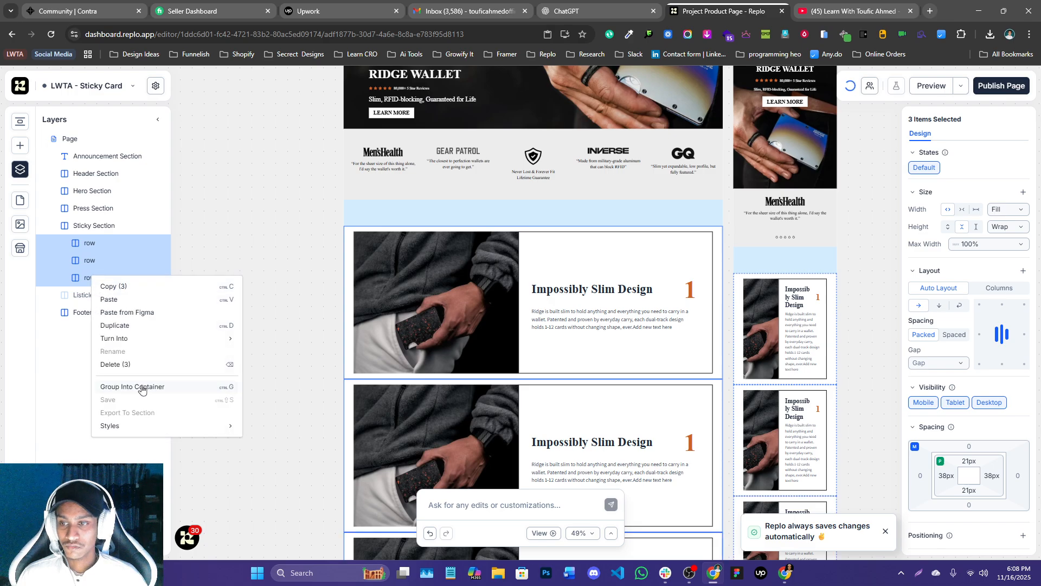
pyautogui.click(142, 387)
pyautogui.doubleClick(96, 246)
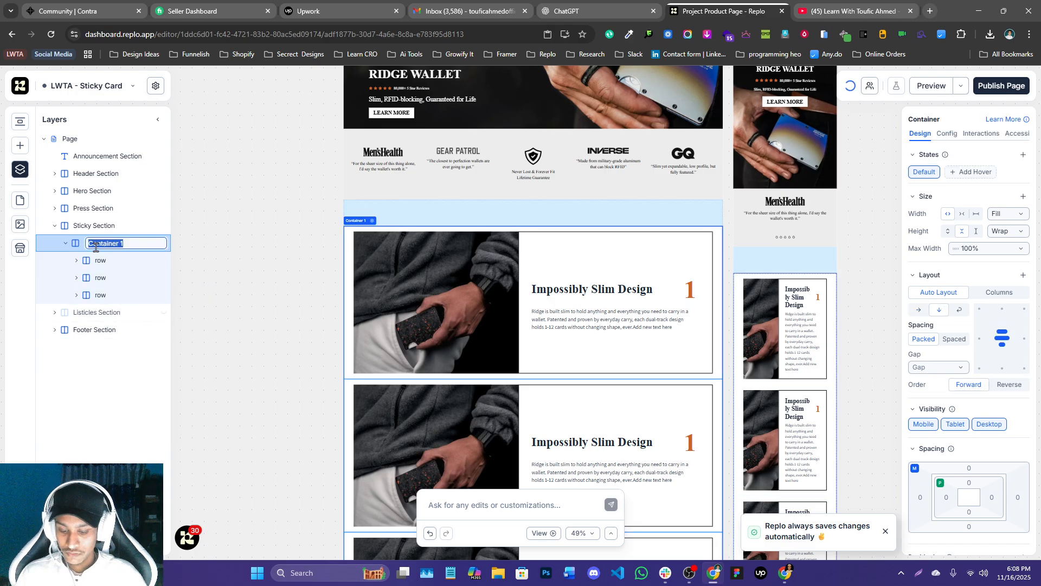
pyautogui.write('pare')
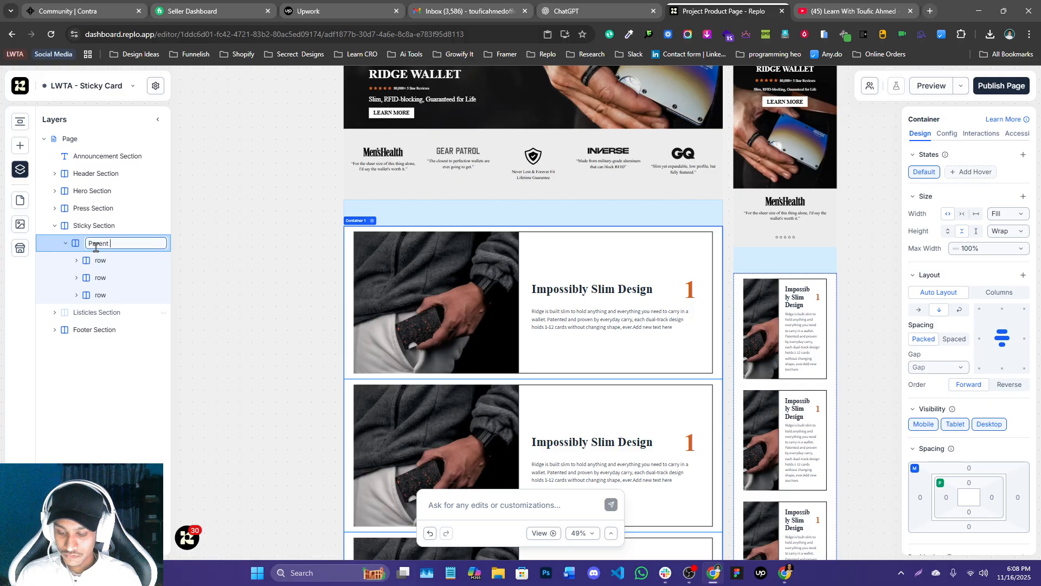
pyautogui.press('Return')
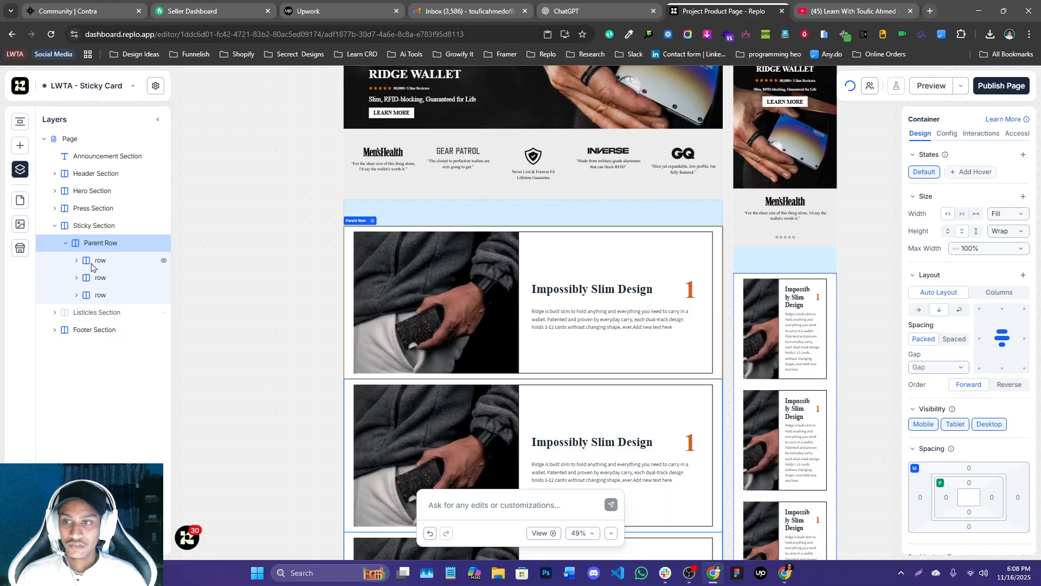
# - Rename each of the three card rows inside Parent Row as Child
pyautogui.click(101, 260)
pyautogui.doubleClick(101, 261)
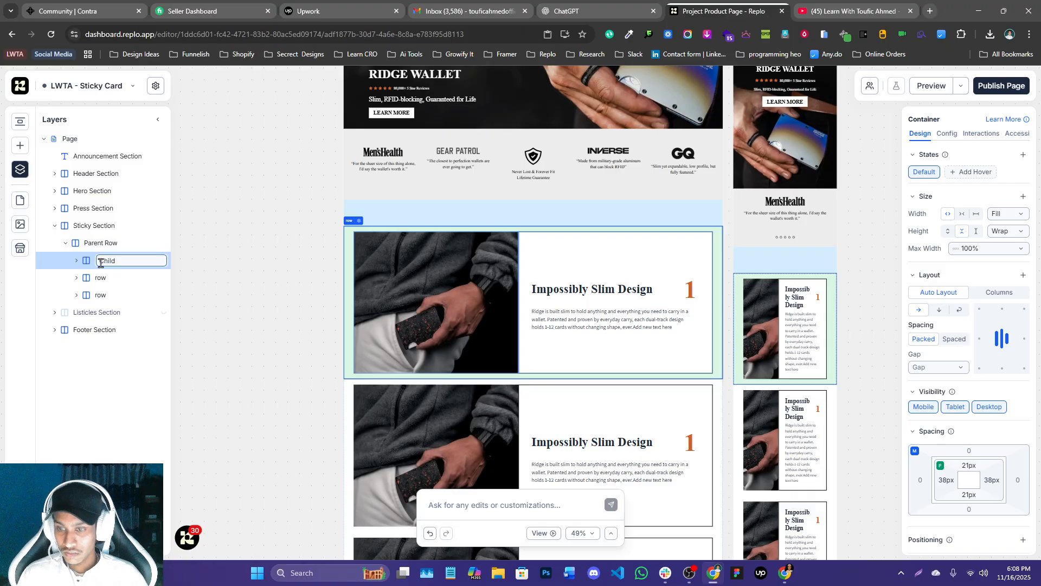
pyautogui.press('Return')
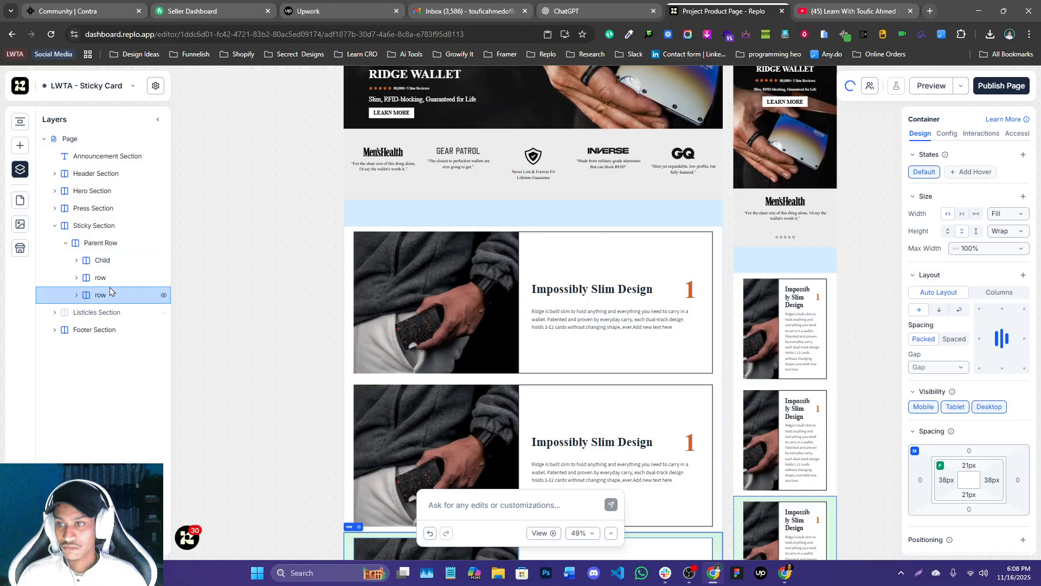
pyautogui.doubleClick(109, 278)
pyautogui.write('Child')
pyautogui.doubleClick(109, 293)
pyautogui.write('Child')
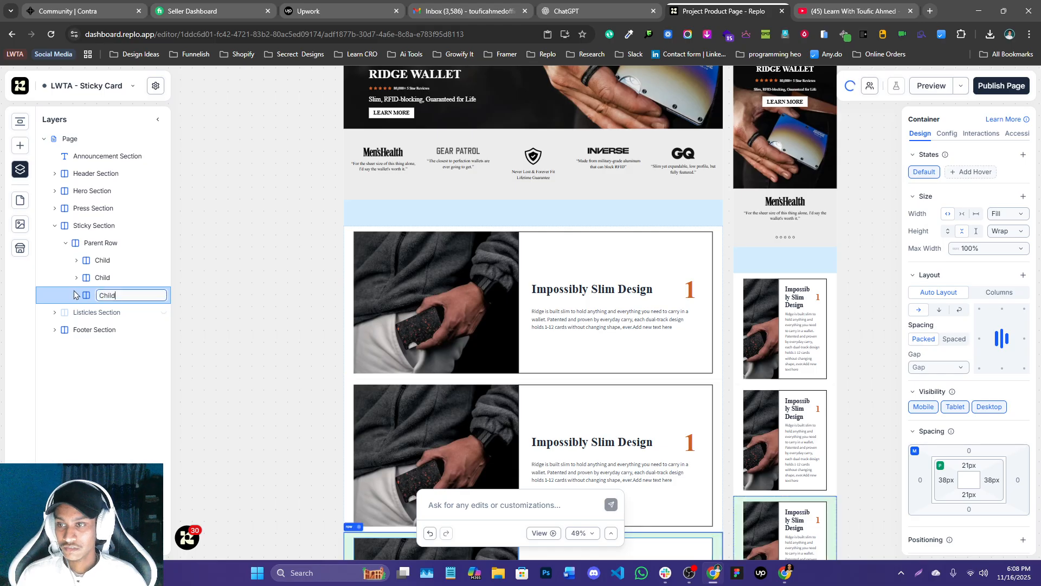
pyautogui.press('Return')
pyautogui.press('Escape')
pyautogui.press('Escape')
# - Set the Parent Row to a fixed width of 1200px
pyautogui.click(121, 242)
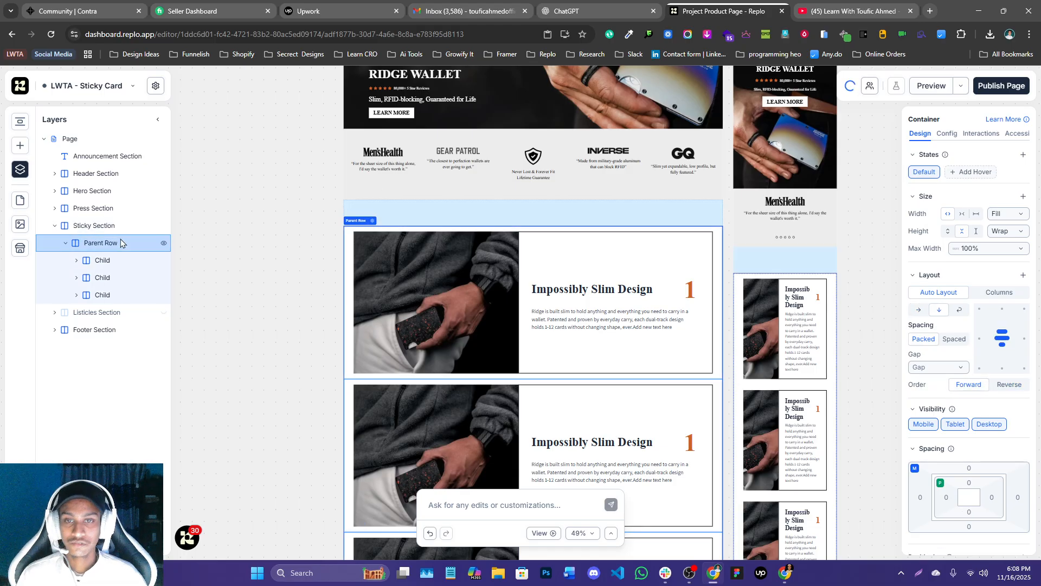
pyautogui.click(962, 216)
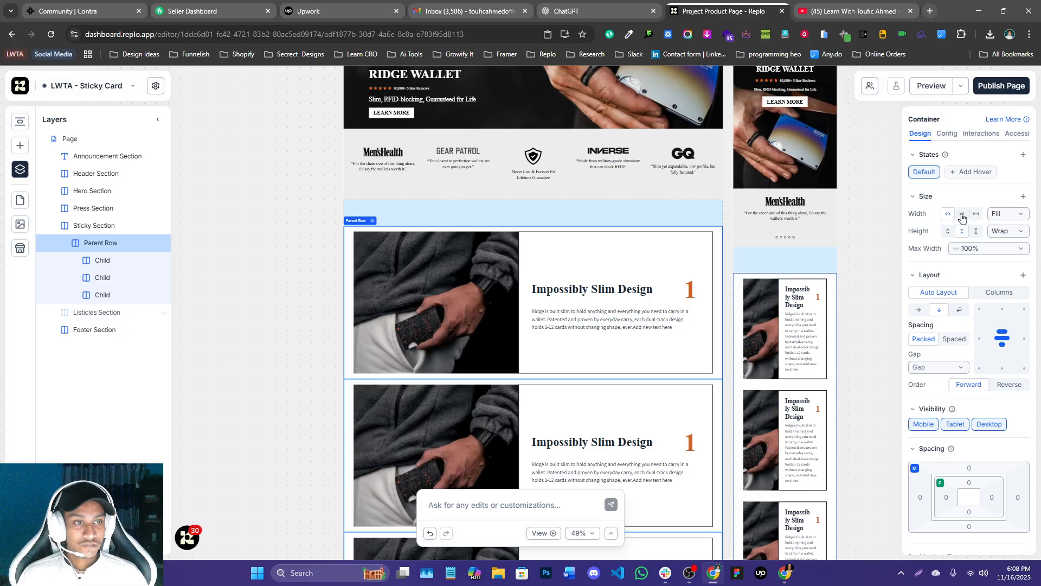
pyautogui.click(976, 214)
pyautogui.click(1000, 211)
pyautogui.write('1200')
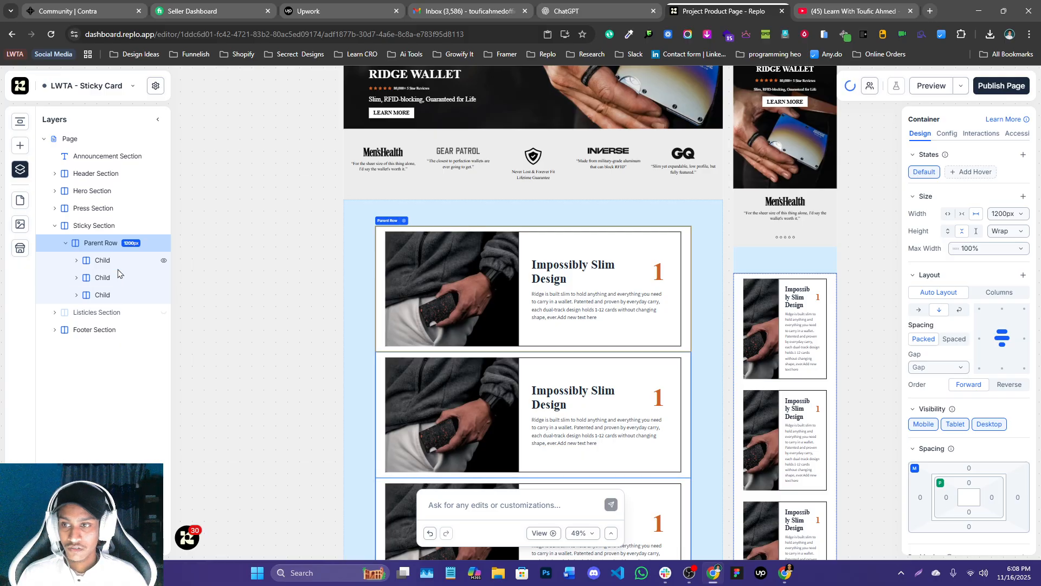
# - Check the size and layout settings of the three Child rows
pyautogui.click(106, 261)
pyautogui.click(118, 278)
pyautogui.click(114, 295)
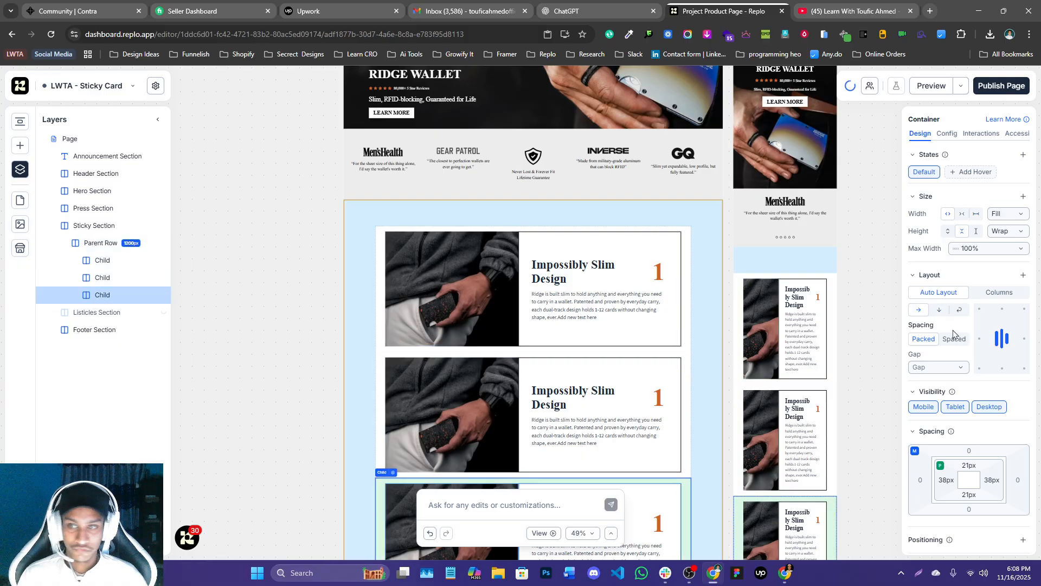
pyautogui.click(513, 239)
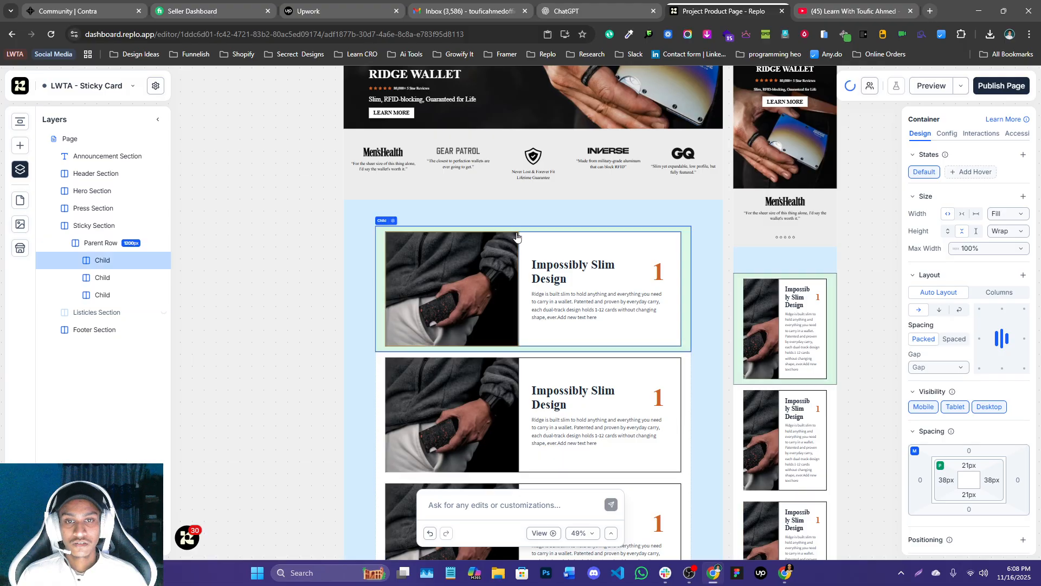
pyautogui.click(513, 238)
pyautogui.click(76, 261)
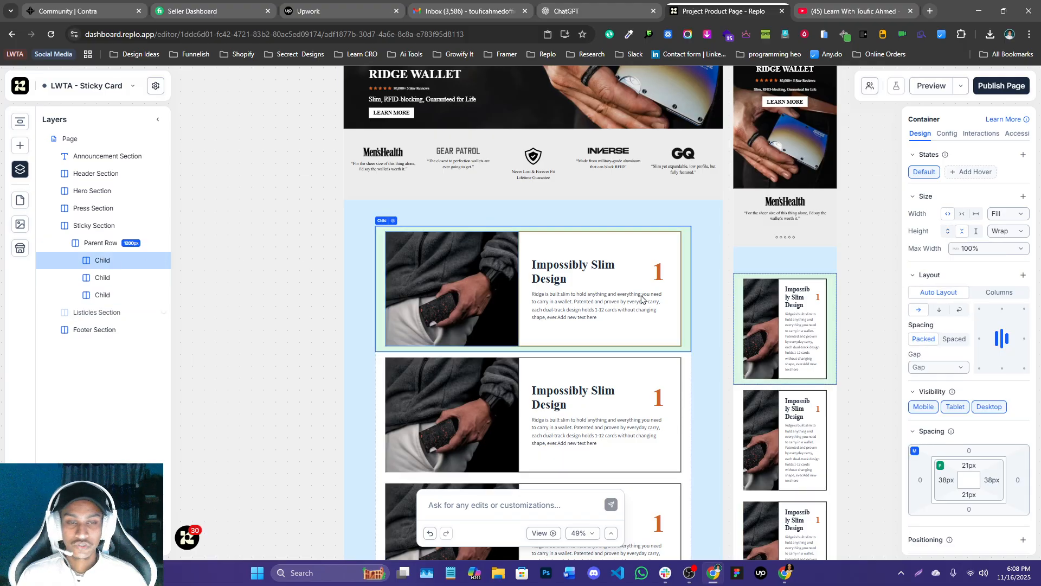
# - Change the number text in the second Child card to 2
pyautogui.scroll(-4, 644, 298)
pyautogui.click(660, 179)
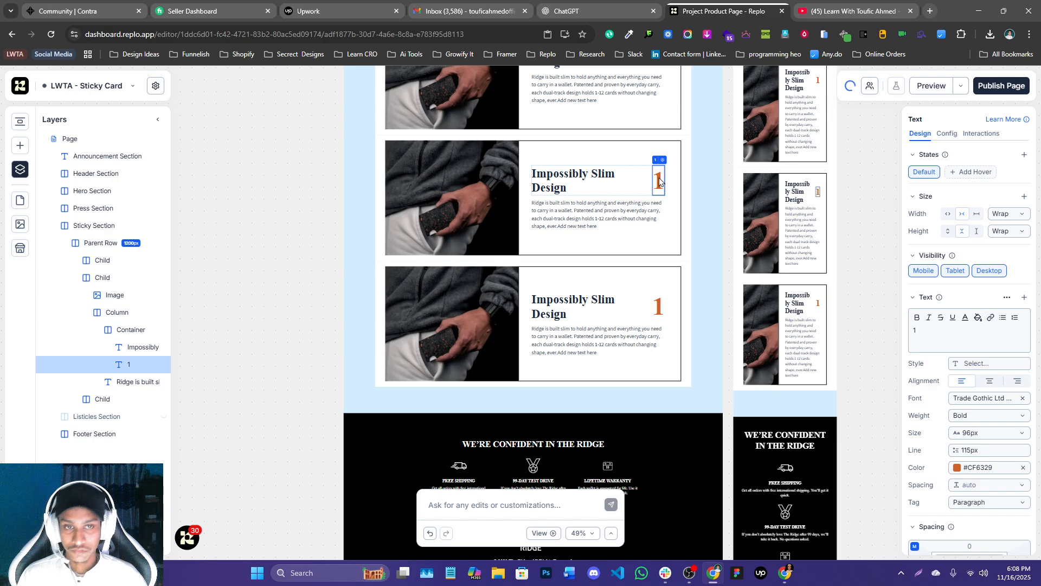
pyautogui.doubleClick(659, 179)
pyautogui.doubleClick(918, 329)
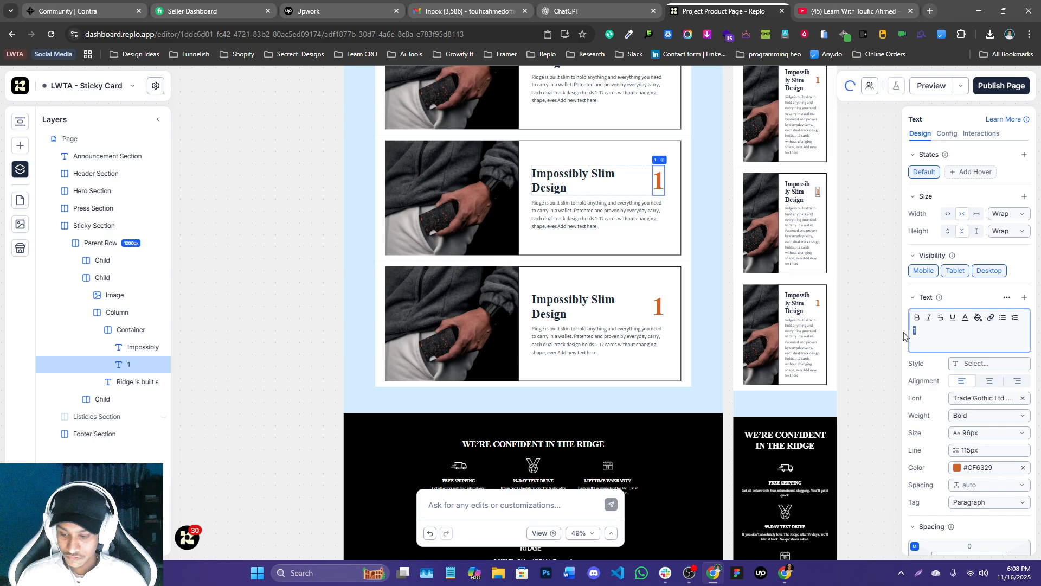
pyautogui.write('2')
# - Change the number text in the third Child card to 3
pyautogui.click(103, 399)
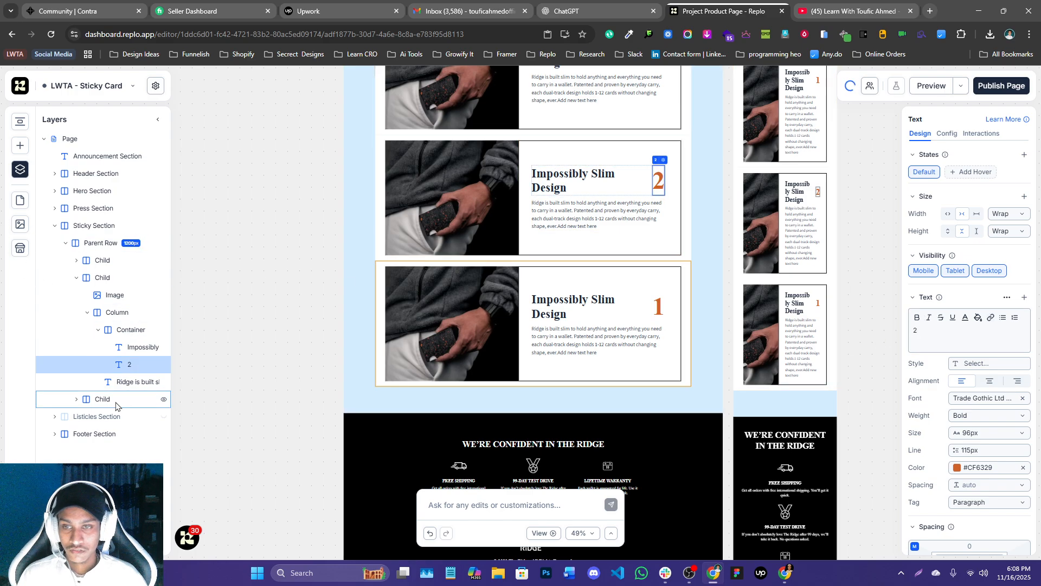
pyautogui.click(663, 314)
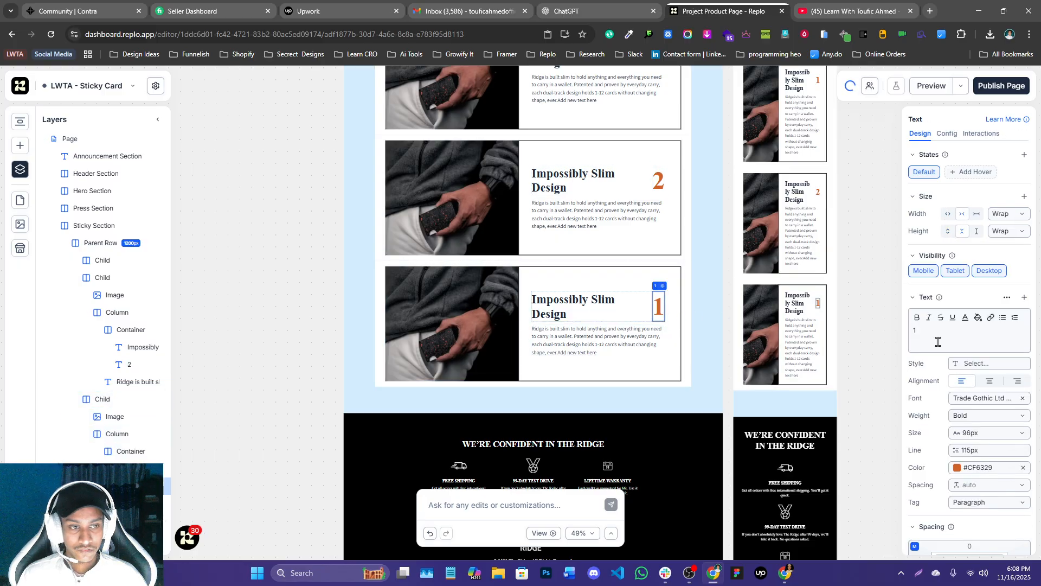
pyautogui.click(914, 328)
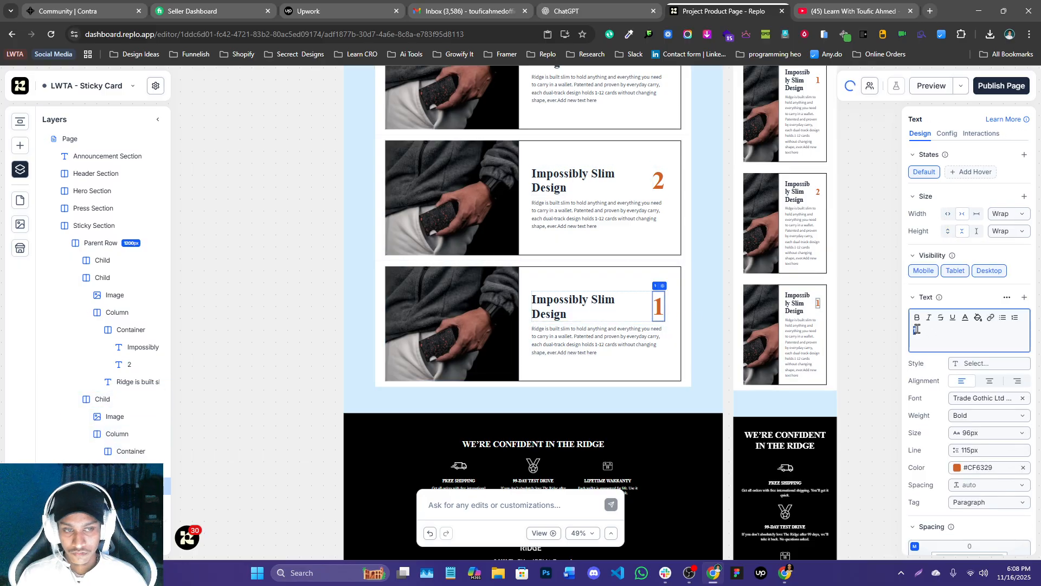
pyautogui.write('3')
pyautogui.scroll(3, 691, 291)
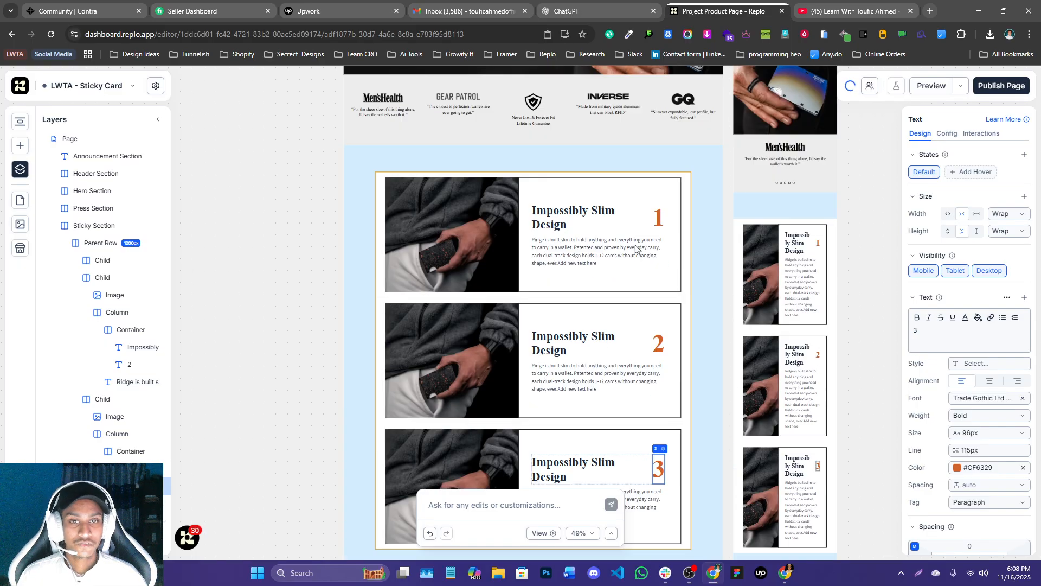
# - Set the second Child card's background to the solid light red #FF8C8C
pyautogui.scroll(-2, 638, 266)
pyautogui.click(356, 234)
pyautogui.scroll(3, 523, 272)
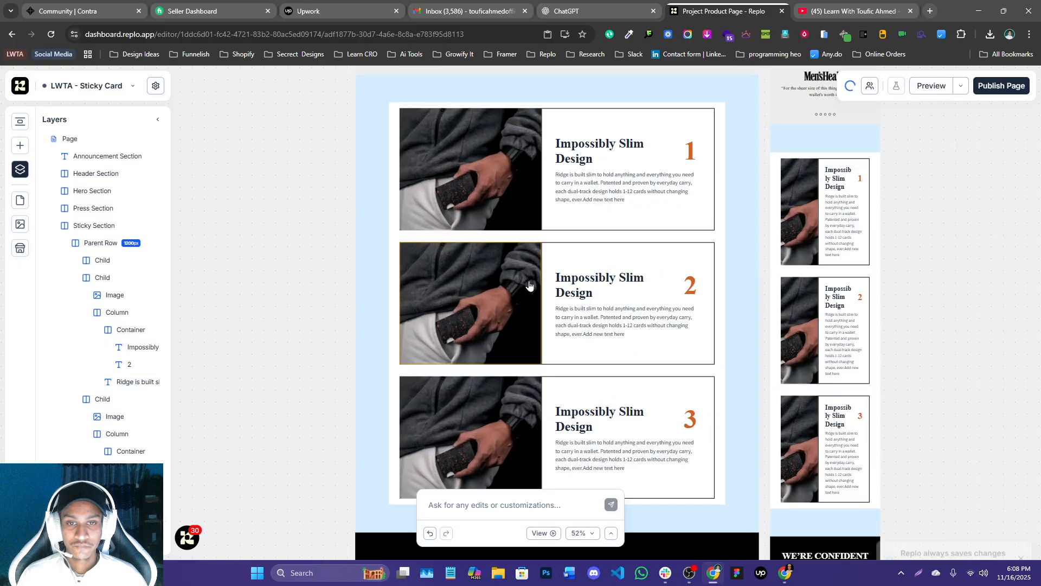
pyautogui.click(545, 267)
pyautogui.click(542, 246)
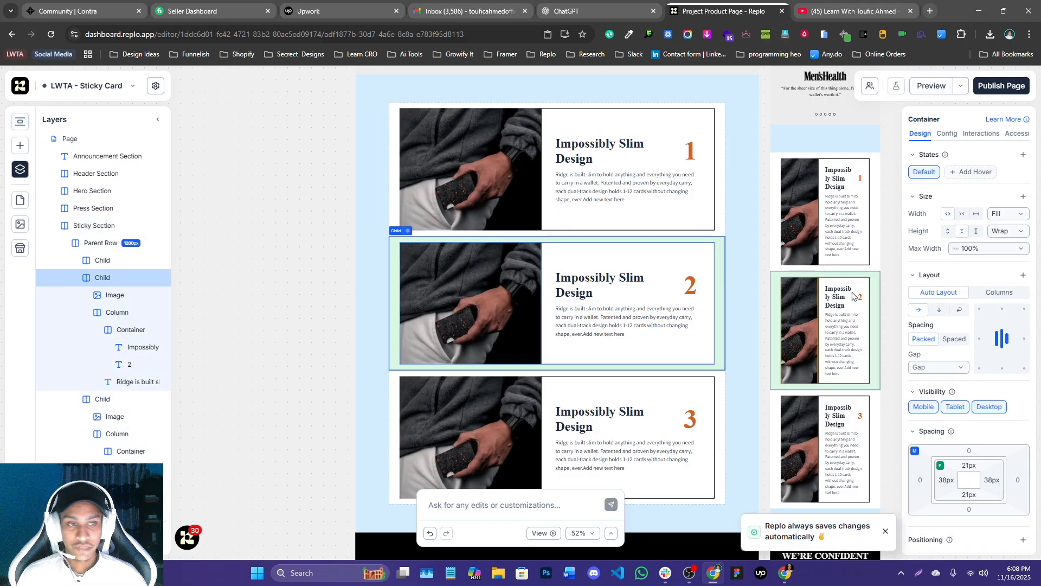
pyautogui.scroll(-5, 833, 301)
pyautogui.scroll(5, 833, 301)
pyautogui.scroll(-3, 1006, 487)
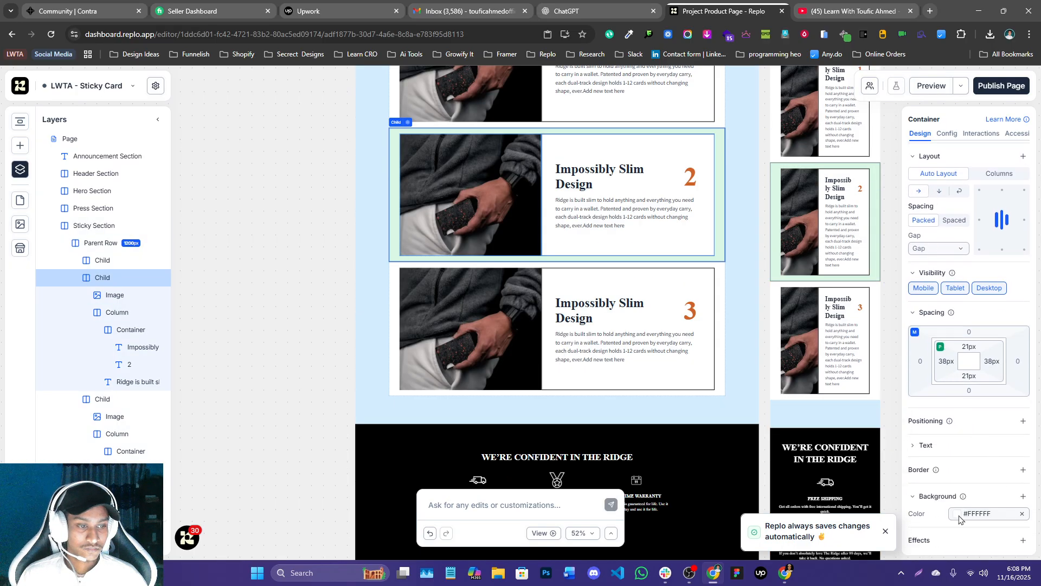
pyautogui.click(958, 515)
pyautogui.moveTo(787, 388); pyautogui.dragTo(832, 373)
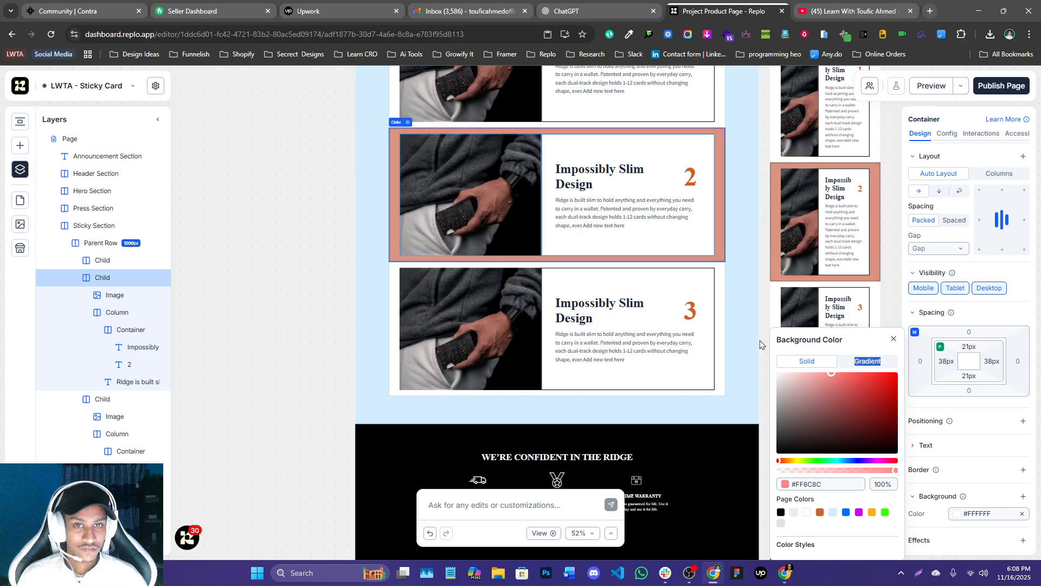
# - Set the third Child card's background to the purple page color #D100FF
pyautogui.click(554, 269)
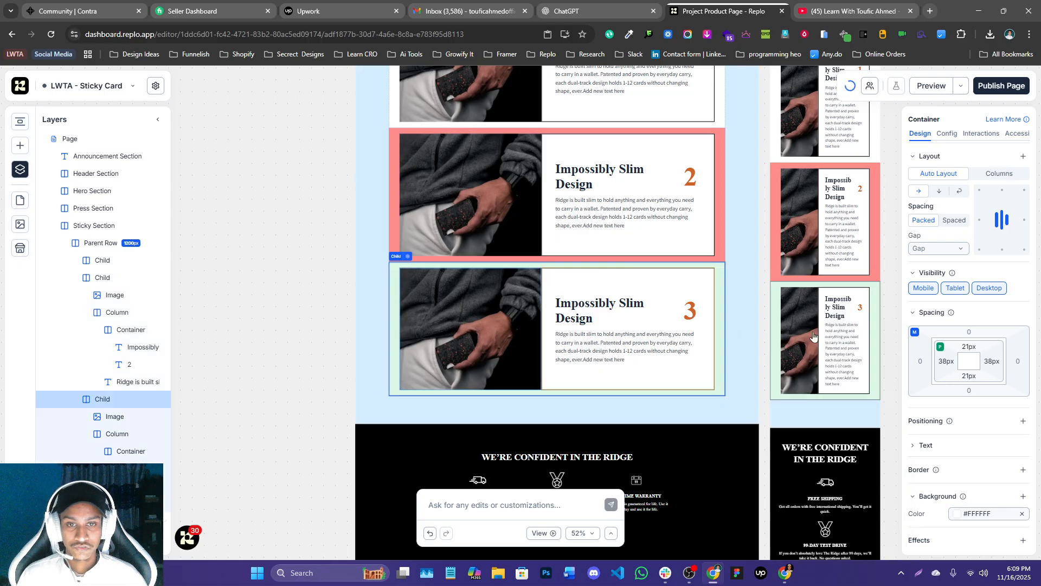
pyautogui.click(958, 515)
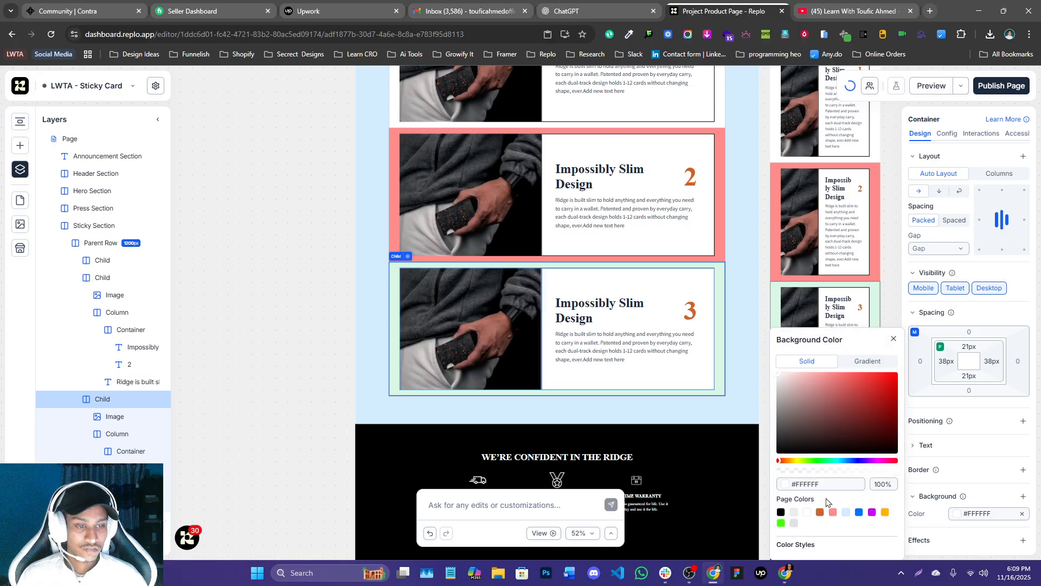
pyautogui.click(848, 513)
pyautogui.click(859, 512)
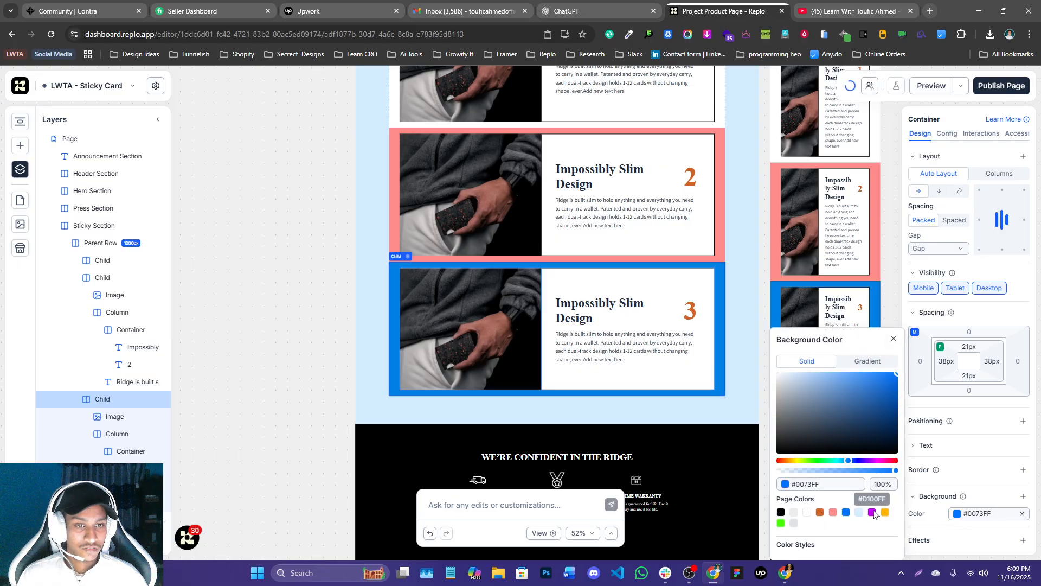
pyautogui.click(872, 512)
# - Set the first Child card's background to the orange page color #FFB200
pyautogui.scroll(3, 640, 303)
pyautogui.click(639, 263)
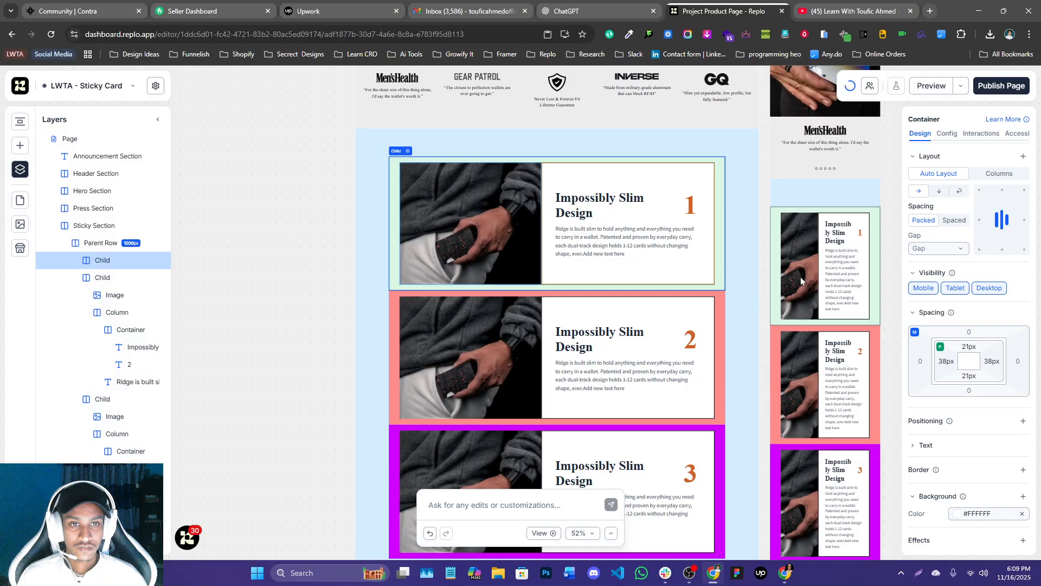
pyautogui.scroll(-4, 705, 298)
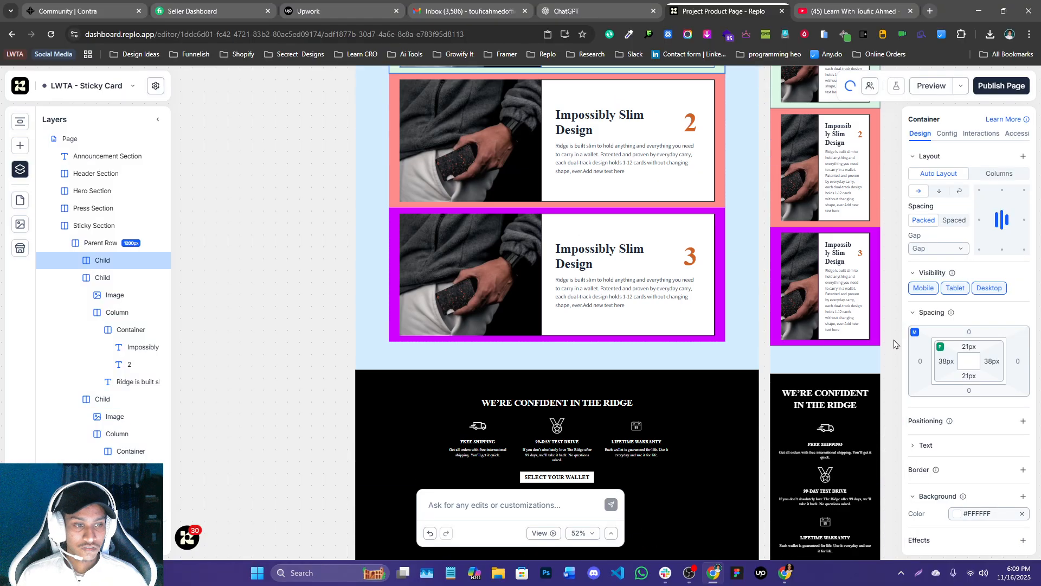
pyautogui.click(956, 514)
pyautogui.click(833, 512)
pyautogui.scroll(3, 337, 238)
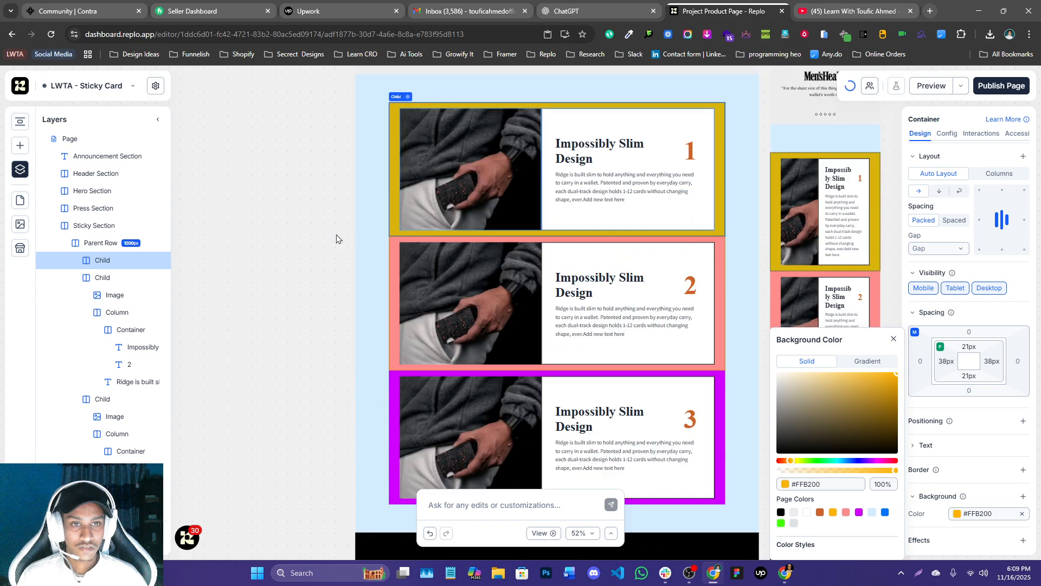
pyautogui.click(337, 239)
# - Set the gap between the cards in the Parent Row to 30px
pyautogui.scroll(2, 546, 216)
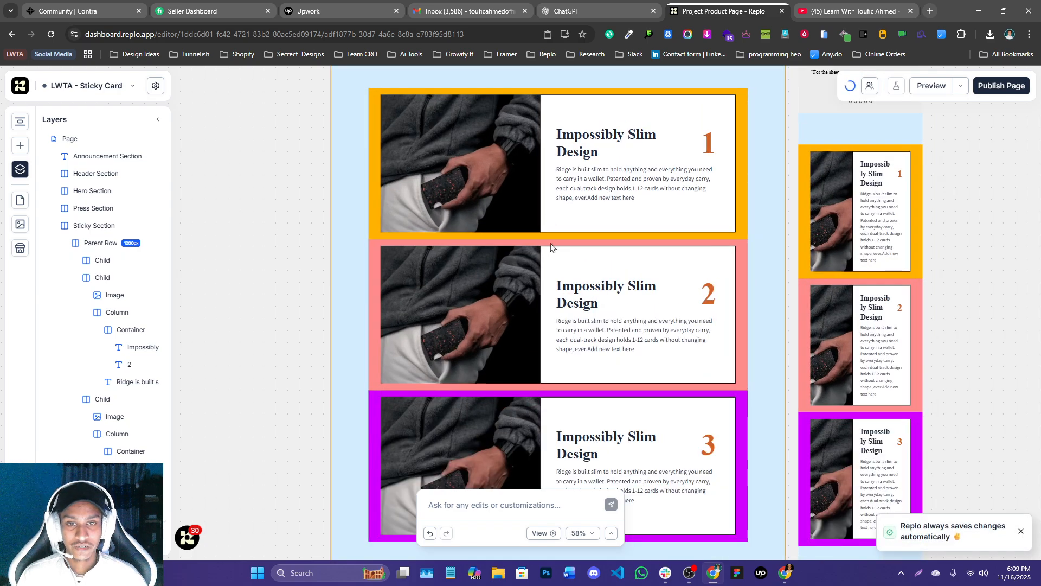
pyautogui.click(551, 246)
pyautogui.click(551, 242)
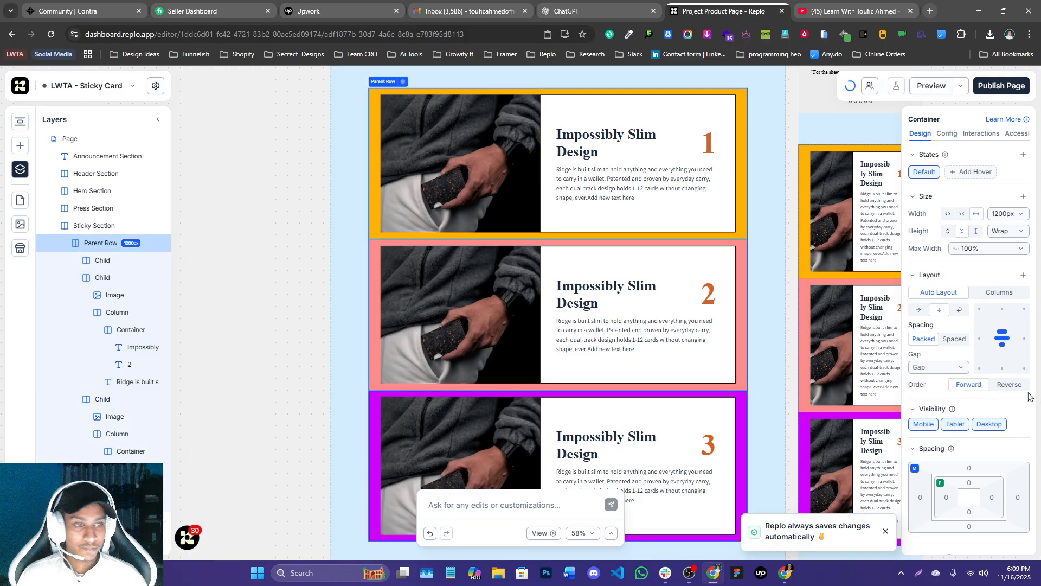
pyautogui.click(942, 367)
pyautogui.write('18')
pyautogui.press('Return')
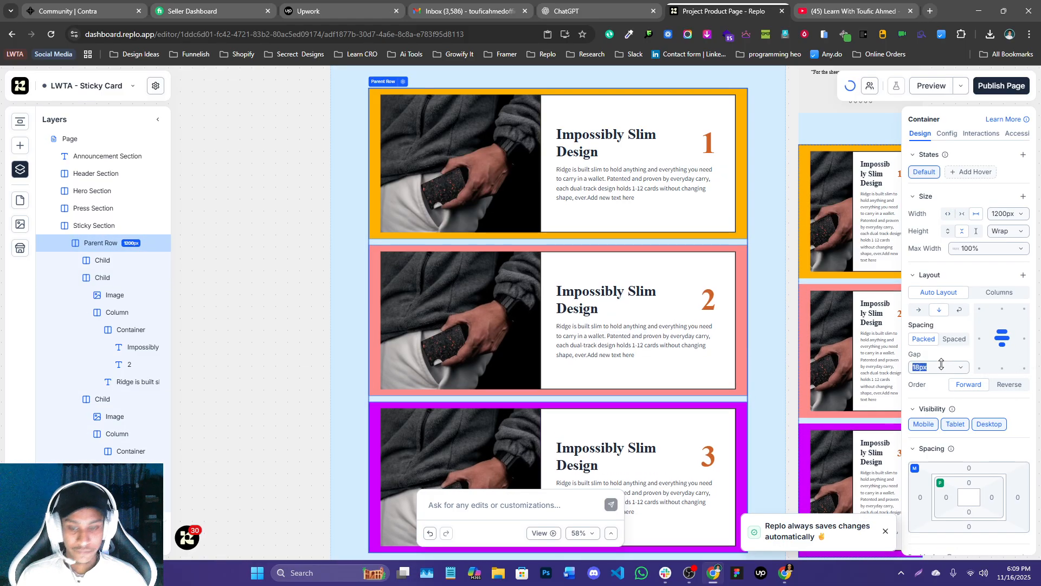
pyautogui.write('30')
pyautogui.press('Return')
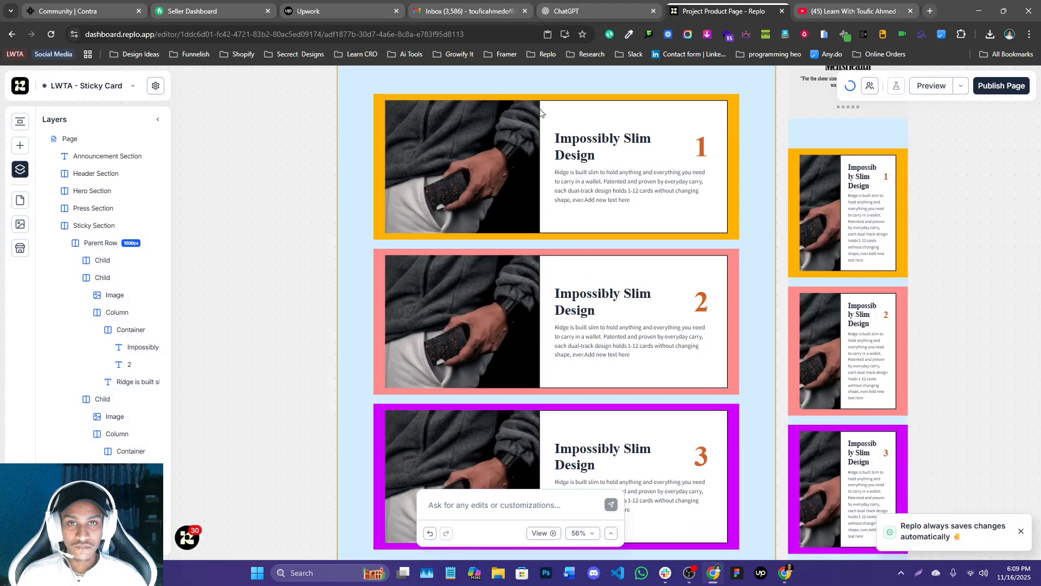
# - Give the first Child card a Sticky position at the top with a Y offset of 0px
pyautogui.click(541, 97)
pyautogui.click(75, 277)
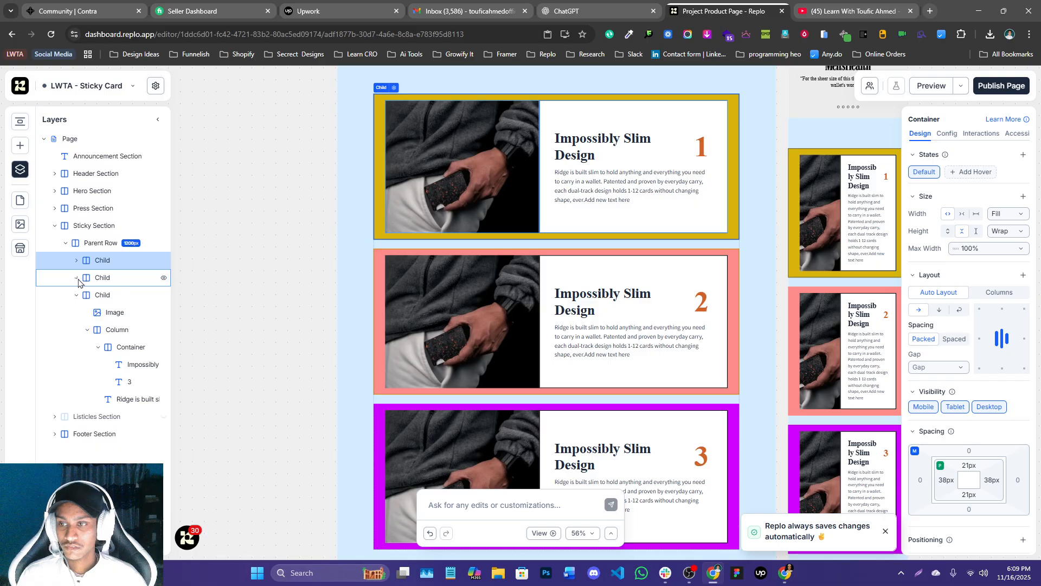
pyautogui.click(76, 295)
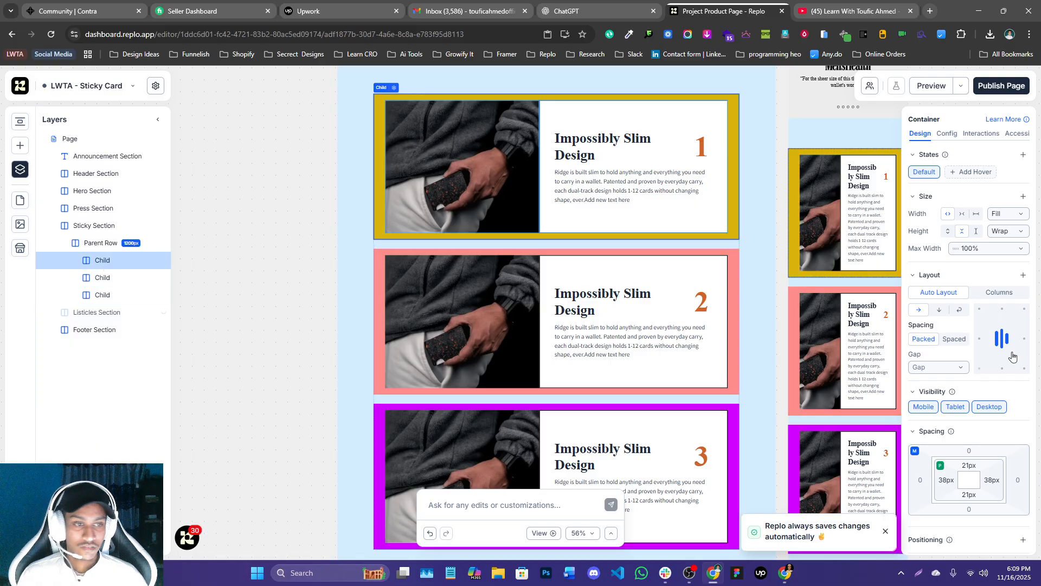
pyautogui.scroll(-2, 1001, 412)
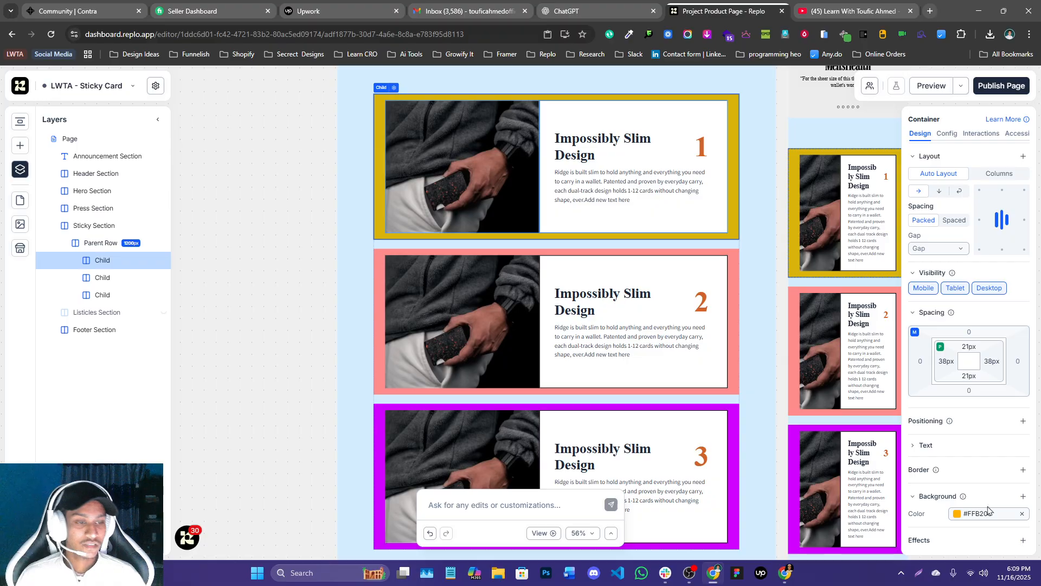
pyautogui.click(1023, 421)
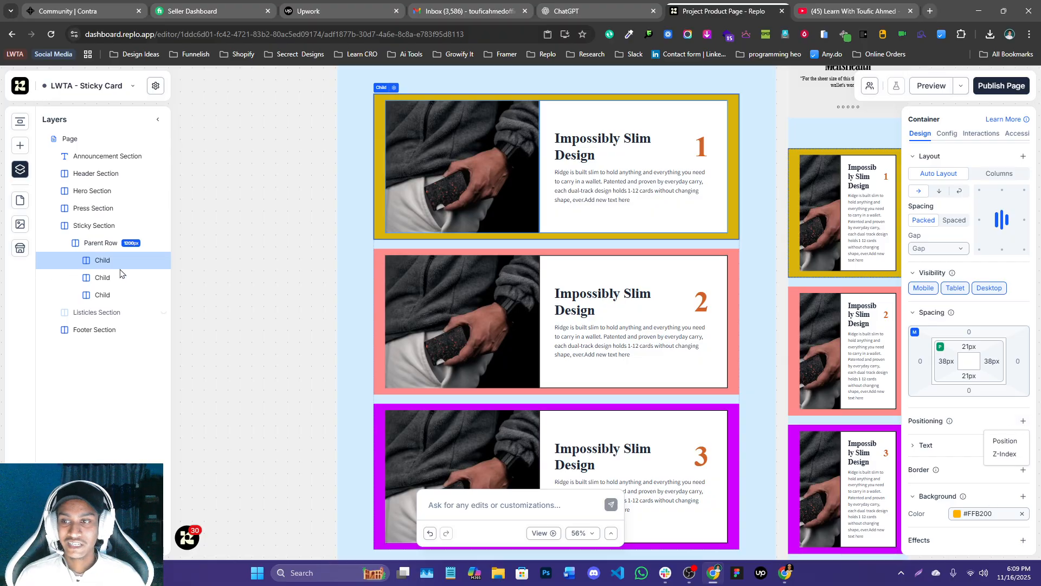
pyautogui.click(1005, 441)
pyautogui.click(1009, 438)
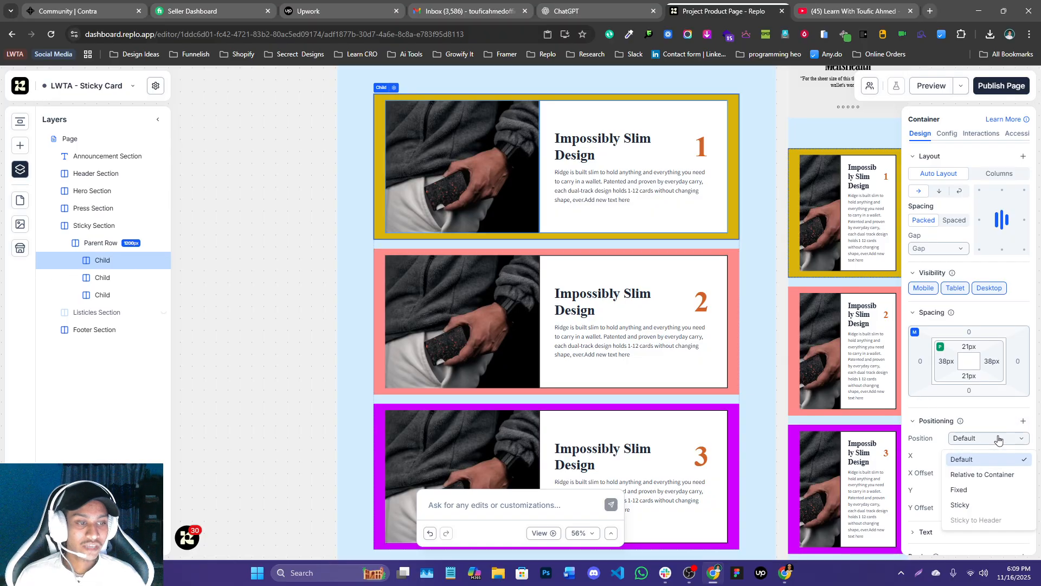
pyautogui.click(960, 505)
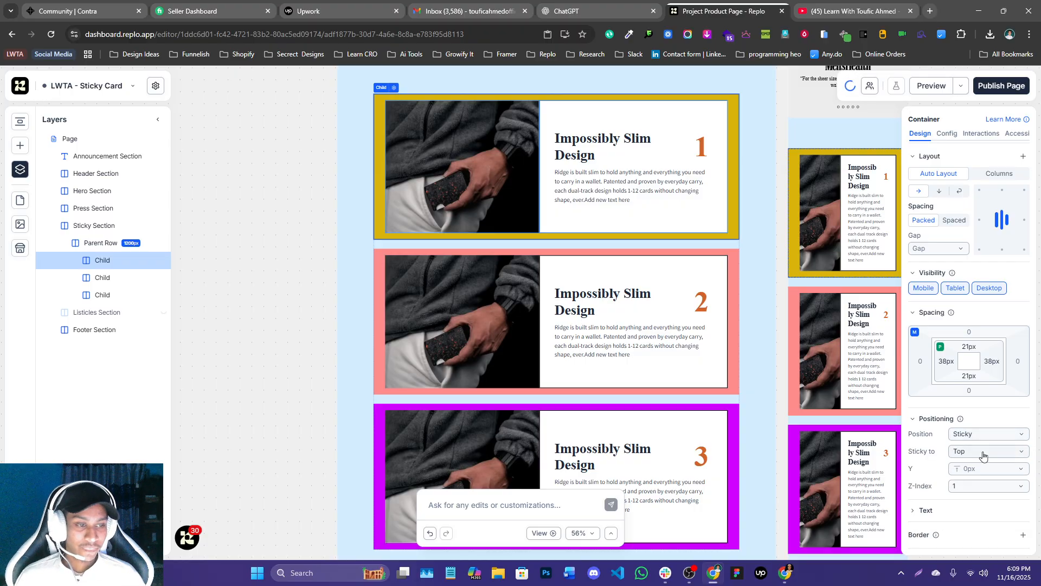
pyautogui.click(977, 468)
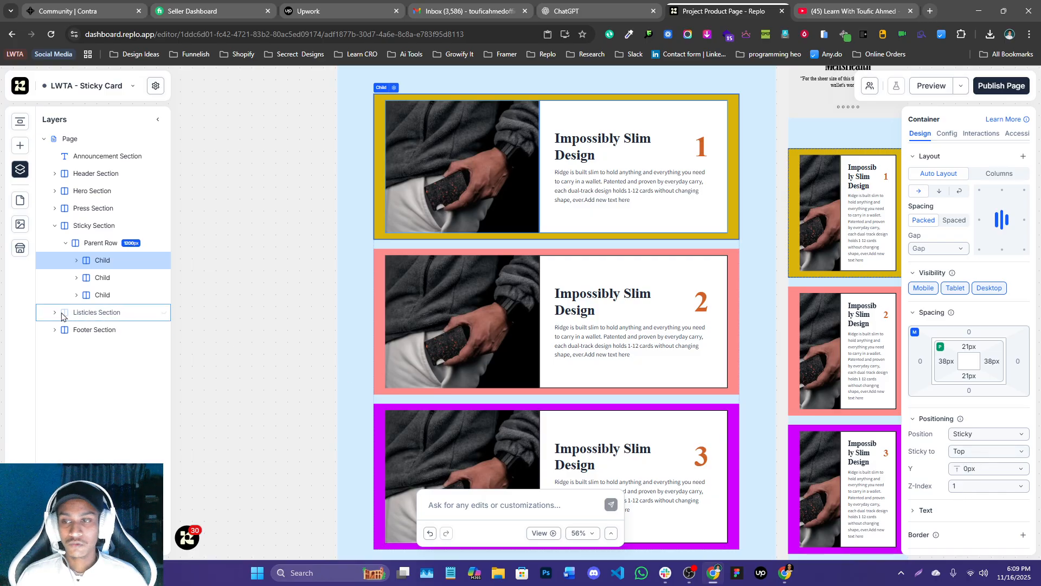
# - Give the second Child card a Sticky position with a Z-Index of 2
pyautogui.click(103, 278)
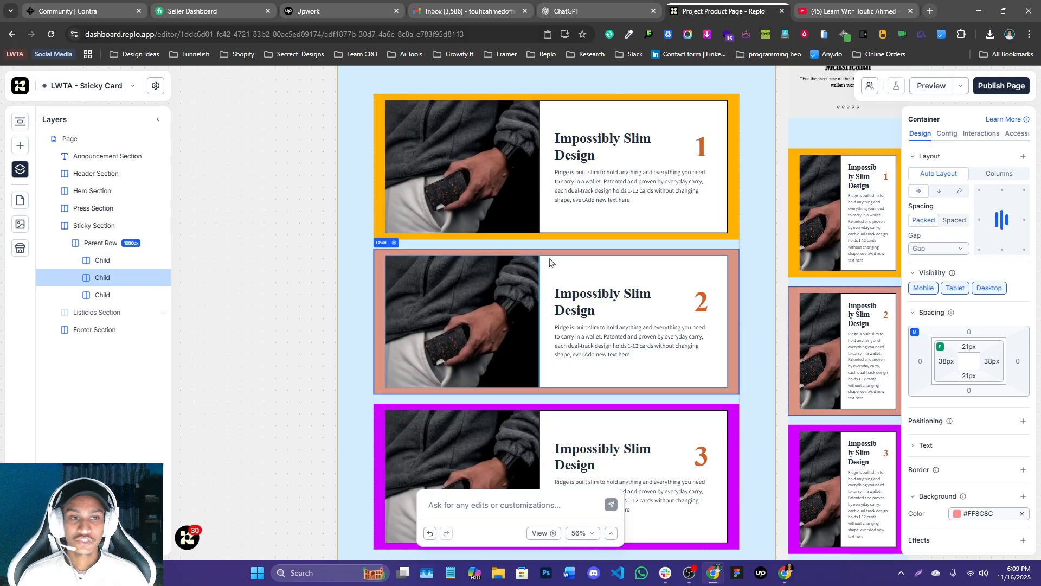
pyautogui.click(1023, 421)
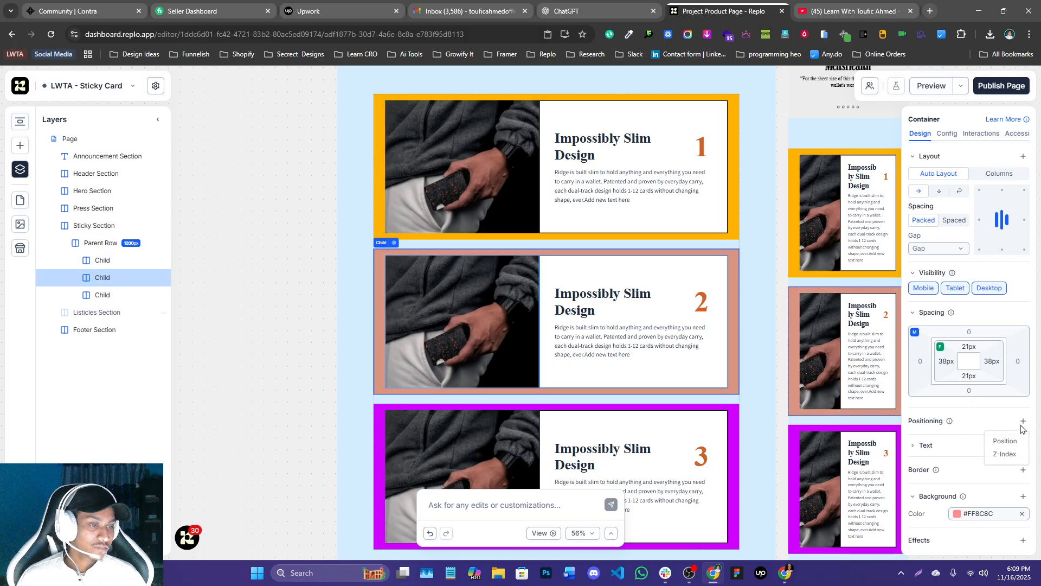
pyautogui.click(990, 439)
pyautogui.click(970, 506)
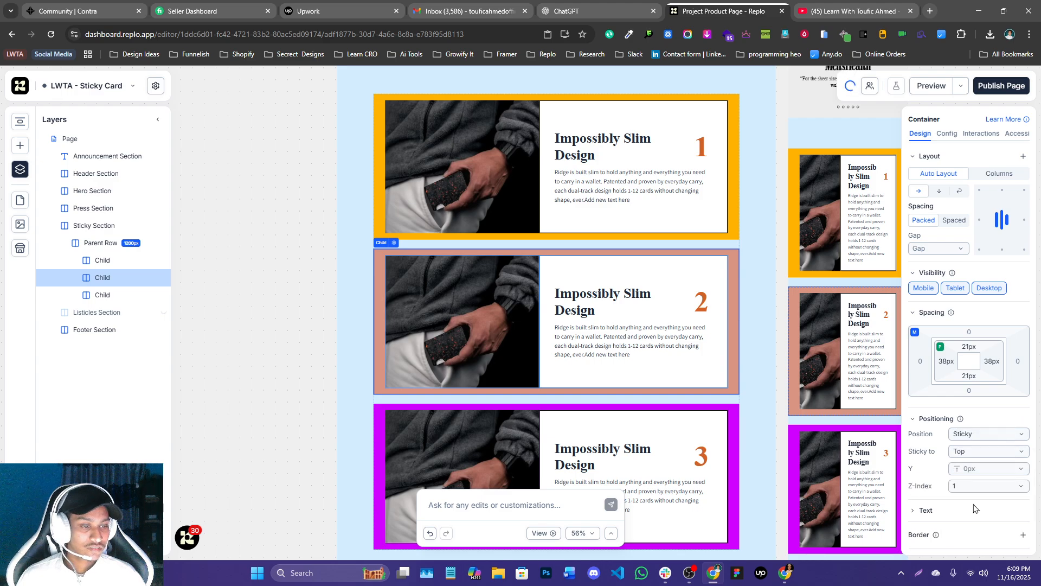
pyautogui.write('2')
pyautogui.press('Return')
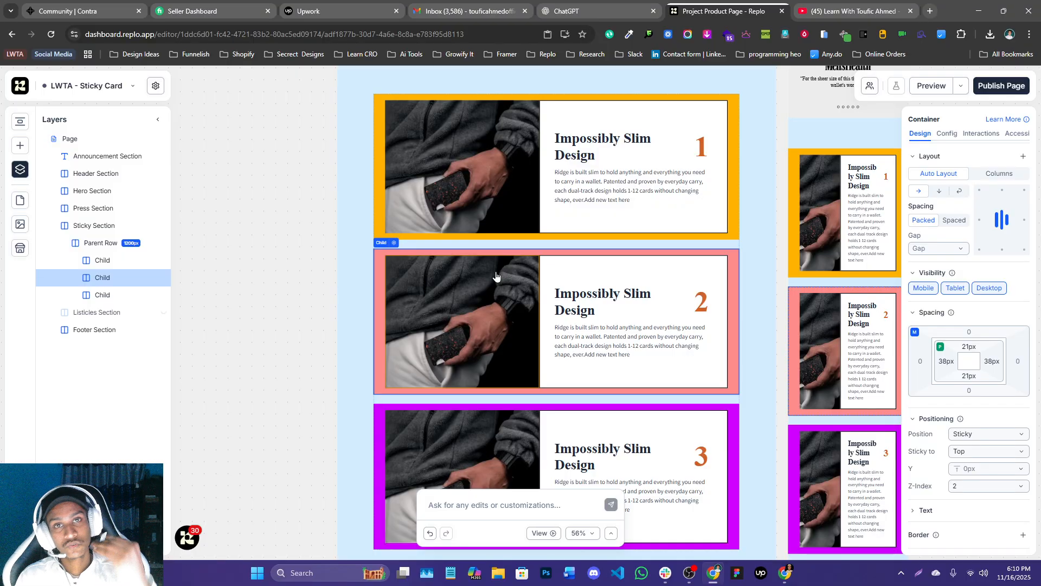
# - Give the third Child card a Sticky position with a Z-Index of 3
pyautogui.click(117, 300)
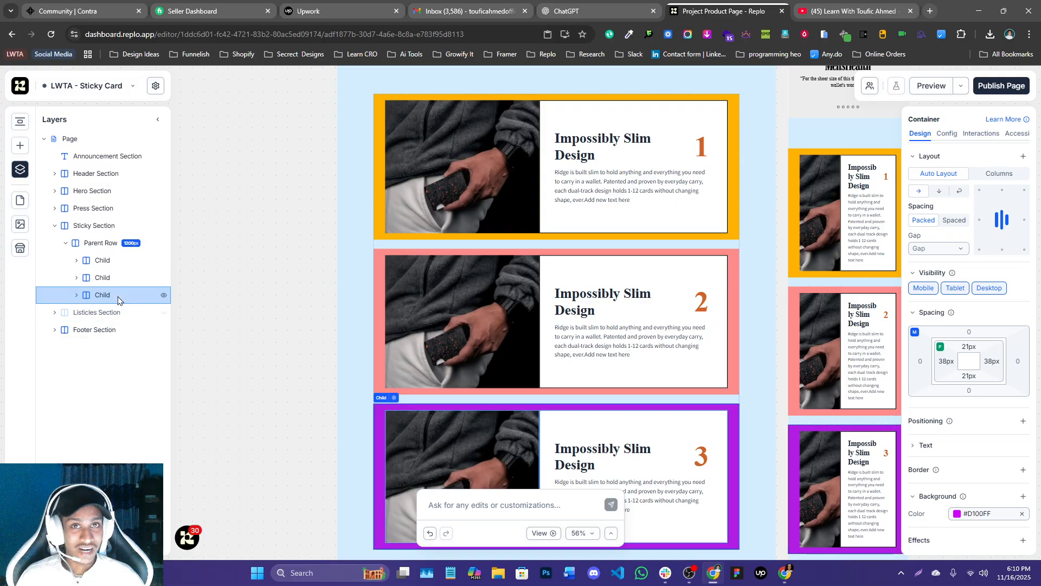
pyautogui.click(1023, 421)
pyautogui.click(1013, 438)
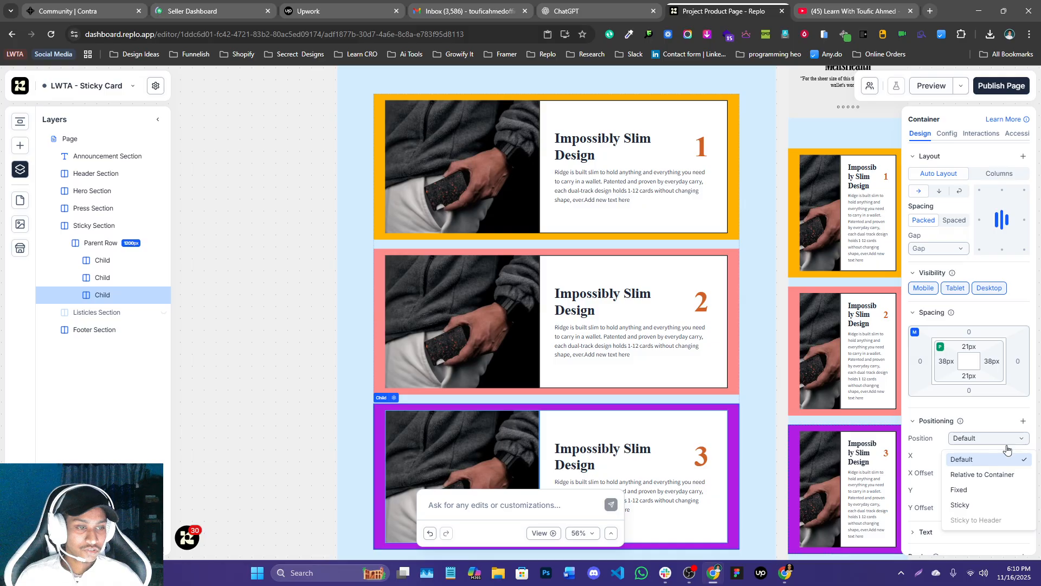
pyautogui.click(965, 504)
pyautogui.click(977, 487)
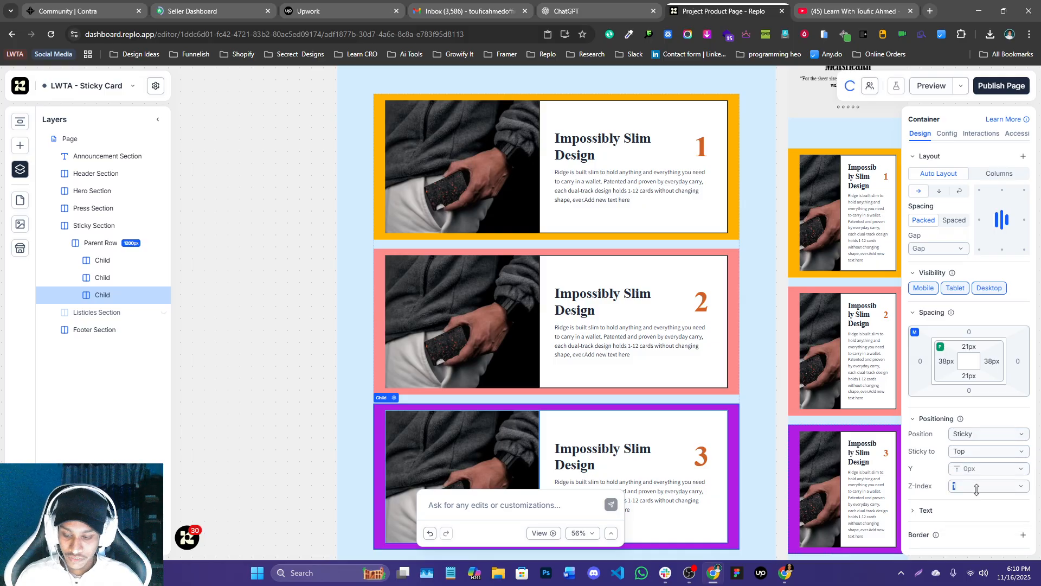
pyautogui.write('3')
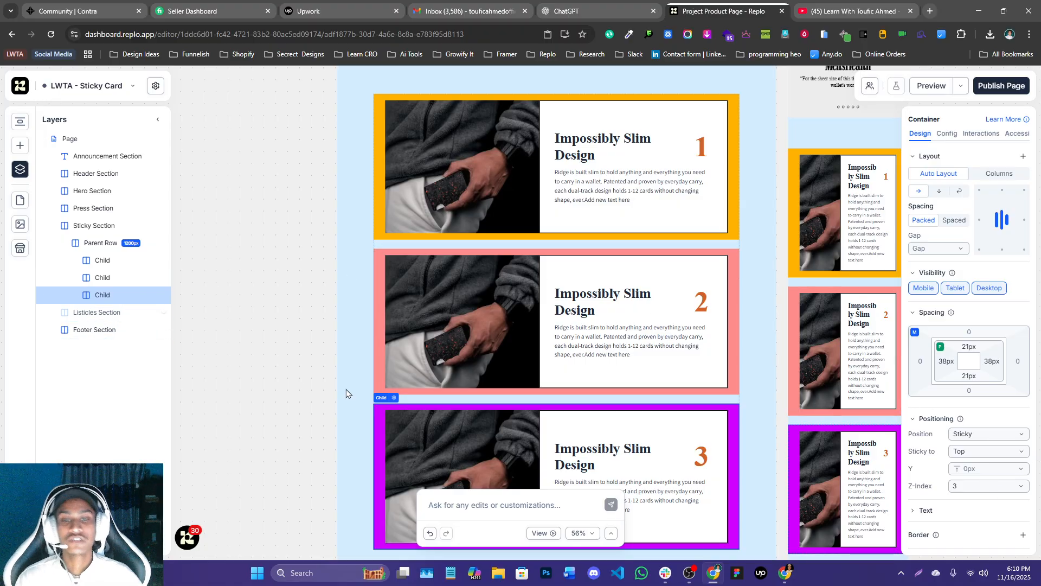
# - Preview the page and examine how the three sticky cards stack during scrolling
pyautogui.click(552, 533)
pyautogui.scroll(-1, 635, 424)
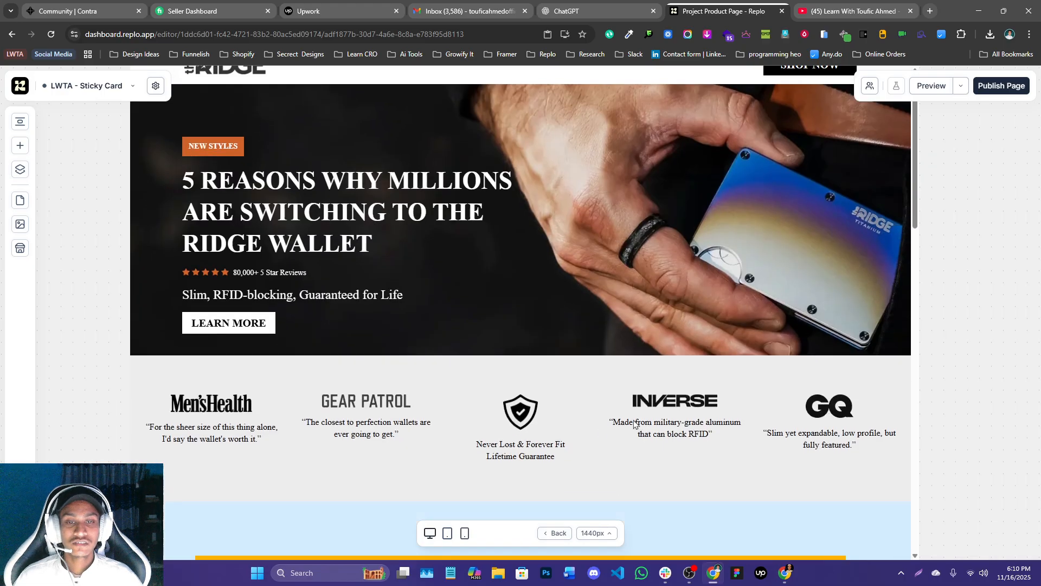
pyautogui.scroll(-10, 635, 424)
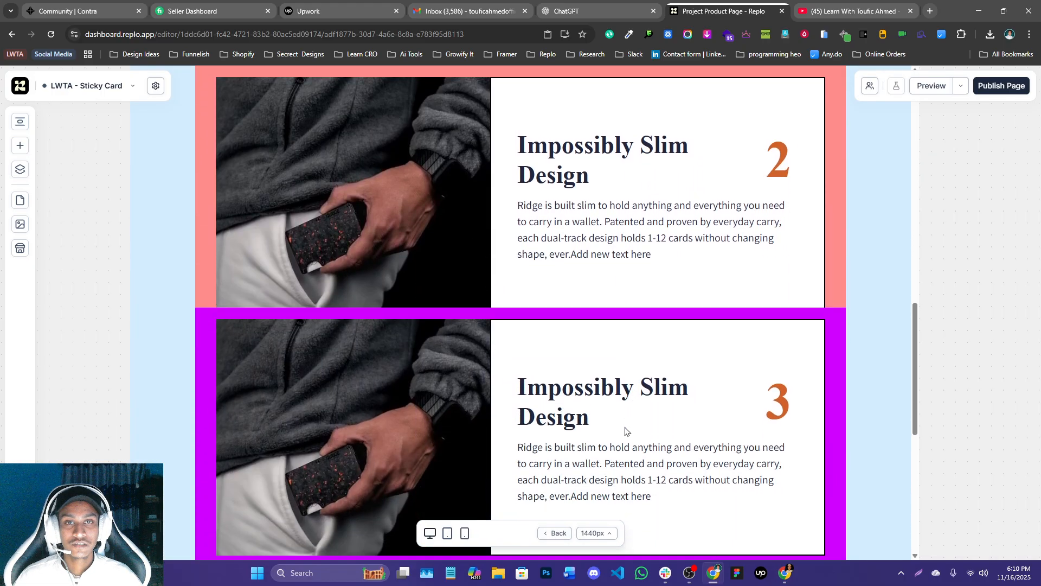
pyautogui.scroll(-1, 626, 430)
pyautogui.click(550, 534)
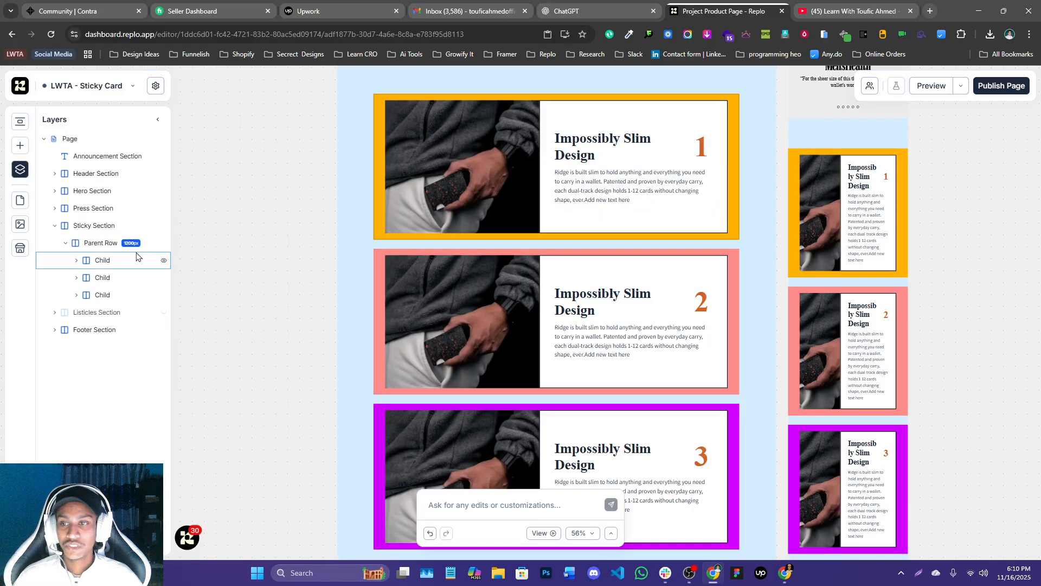
# - Set the first Child card's sticky Y offset to 30px
pyautogui.click(120, 233)
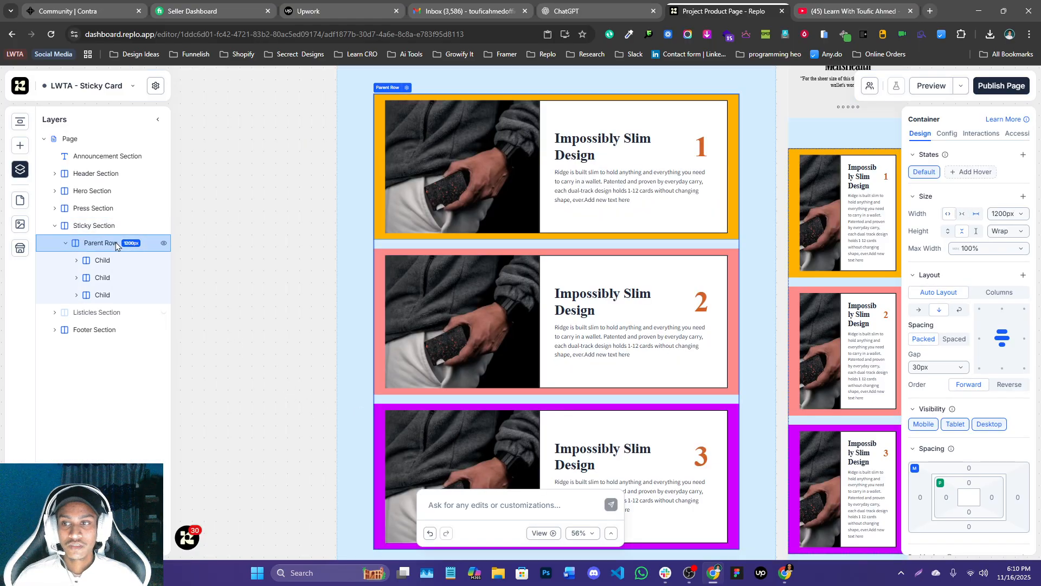
pyautogui.scroll(2, 213, 278)
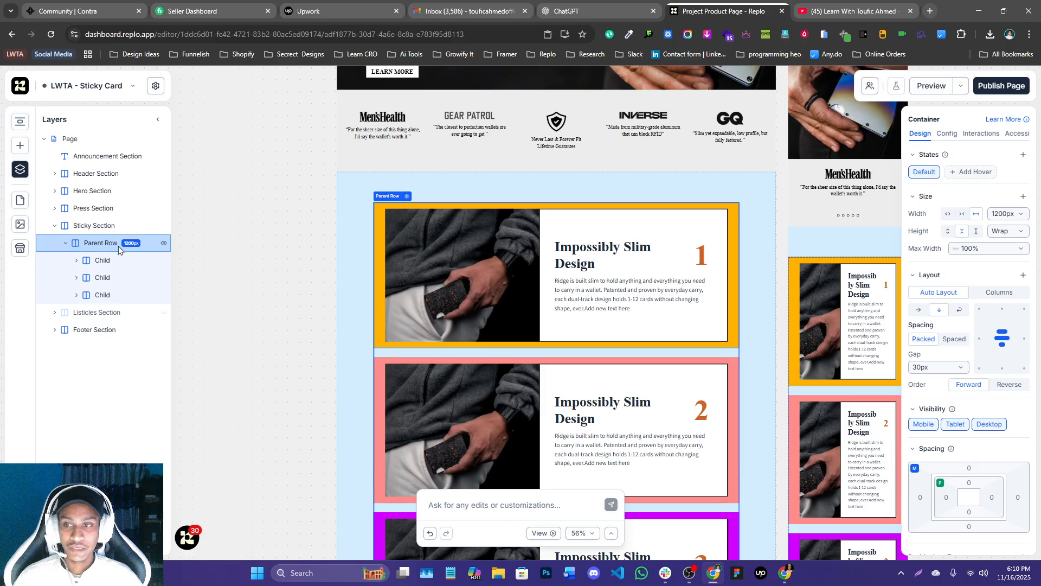
pyautogui.click(158, 260)
pyautogui.scroll(-3, 951, 425)
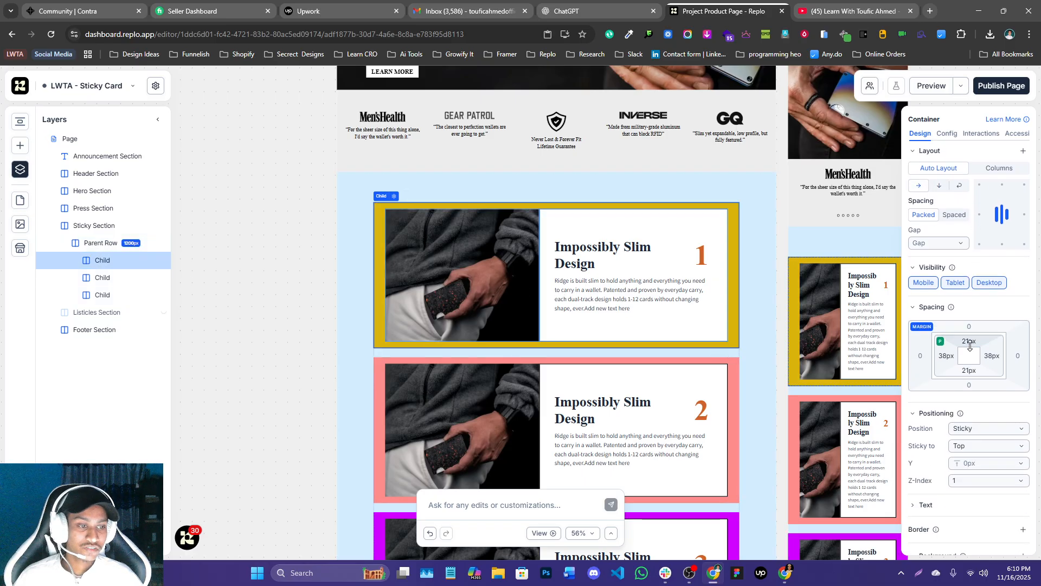
pyautogui.moveTo(982, 425); pyautogui.dragTo(976, 429)
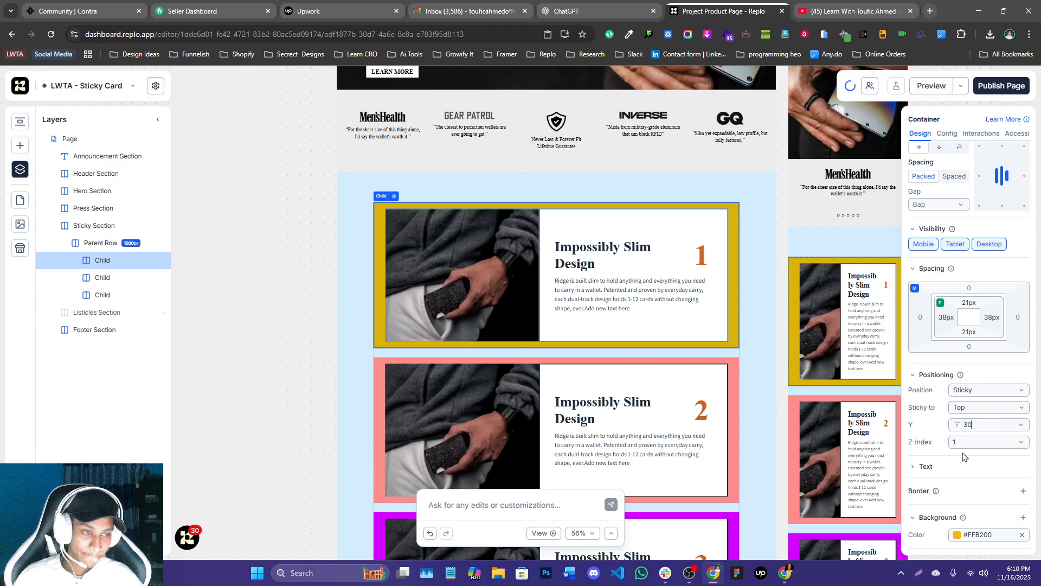
# - Preview the page to check where the first card sticks with its offset applied
pyautogui.click(548, 533)
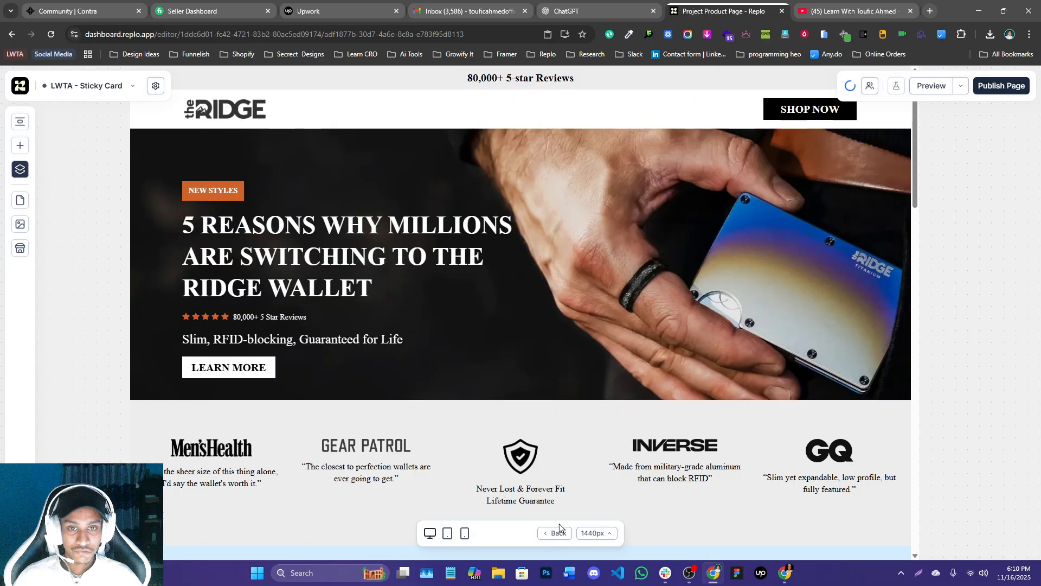
pyautogui.scroll(-4, 777, 330)
pyautogui.scroll(-5, 777, 329)
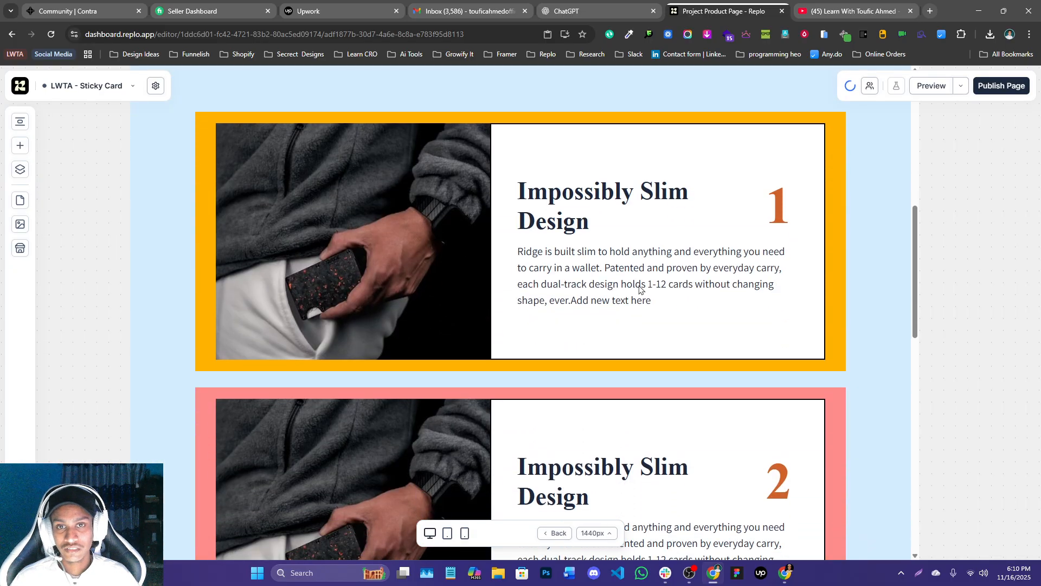
pyautogui.scroll(-4, 459, 111)
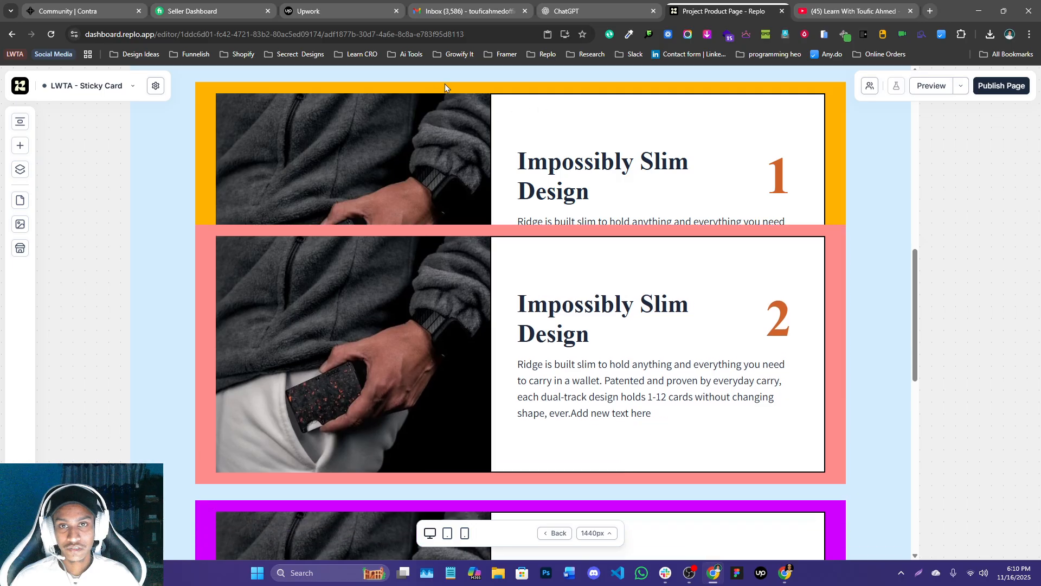
pyautogui.click(567, 537)
# - Reset the first Child card's Y offset to 0px and preview the cards' stacking for comparison
pyautogui.click(103, 260)
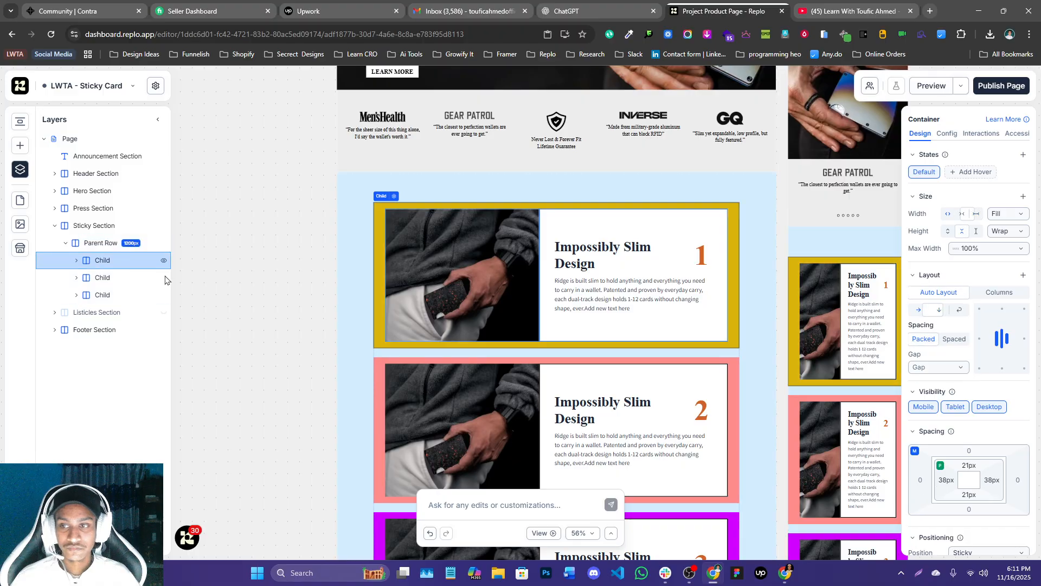
pyautogui.scroll(-3, 973, 441)
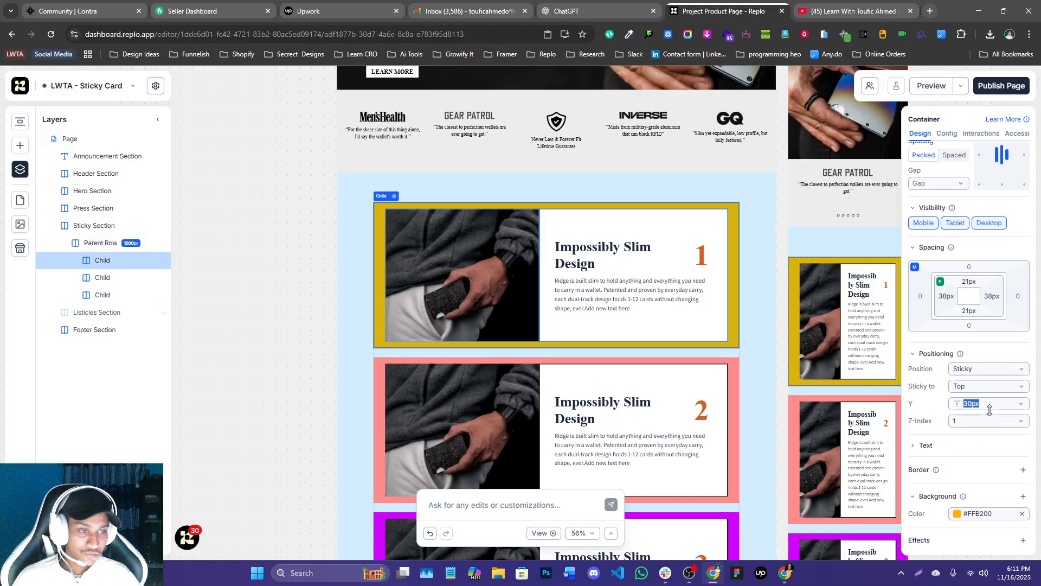
pyautogui.click(544, 533)
pyautogui.scroll(-10, 632, 290)
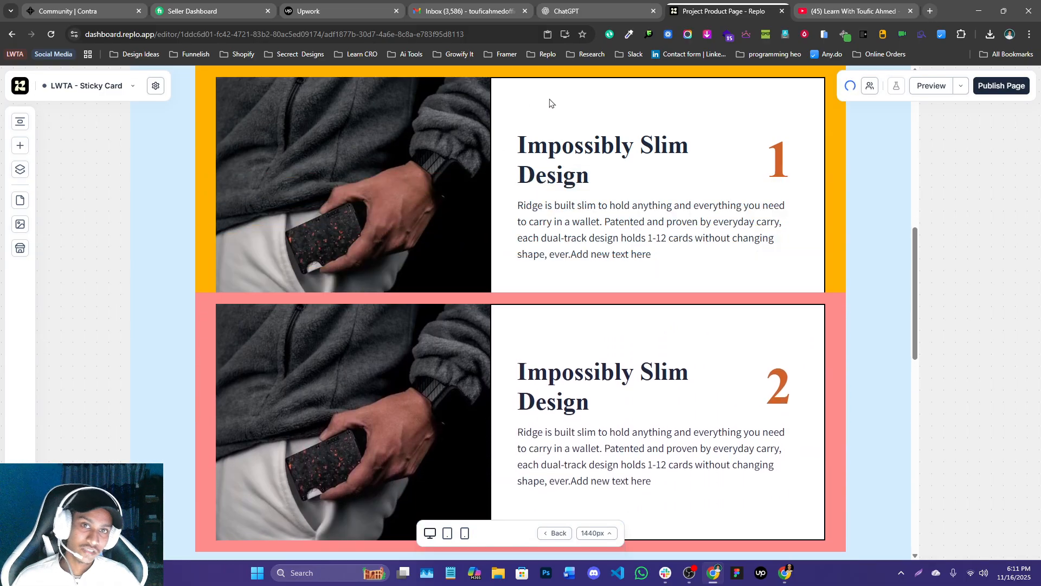
pyautogui.scroll(-8, 530, 133)
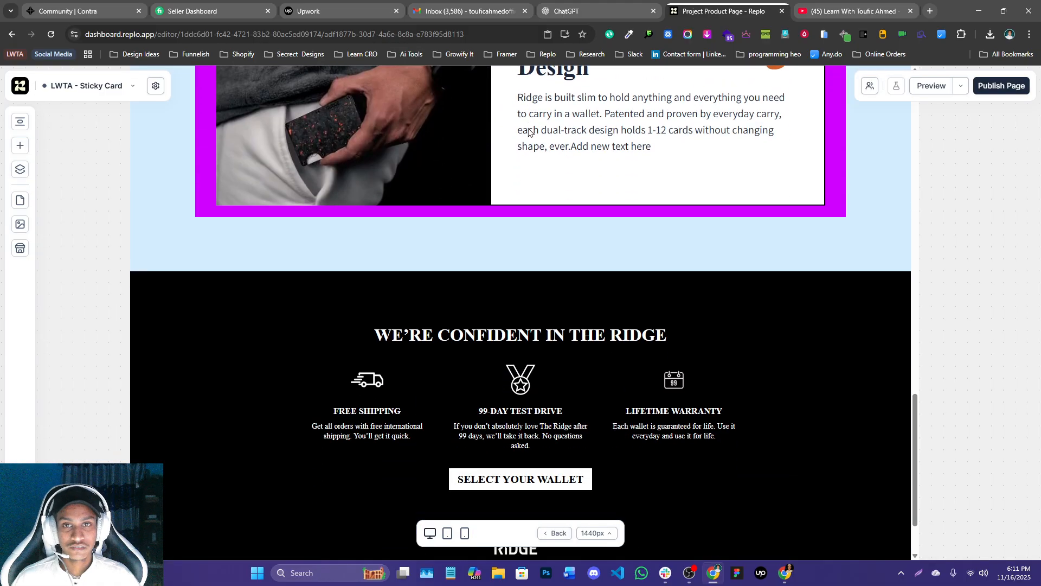
pyautogui.scroll(6, 530, 133)
pyautogui.scroll(-5, 628, 203)
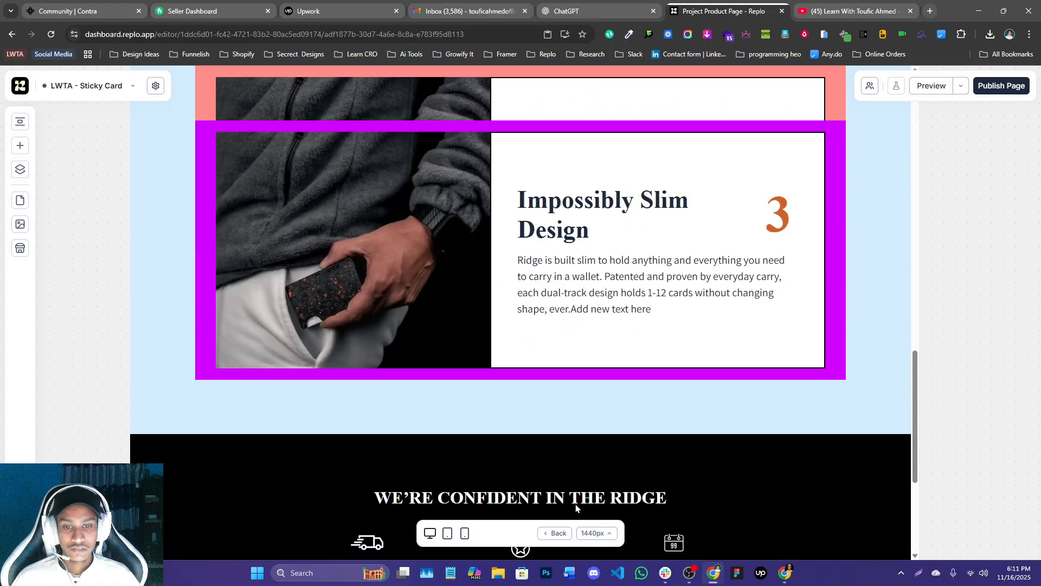
pyautogui.click(556, 533)
# - Give the first Child card in the Parent Row a sticky Y offset of 30px again
pyautogui.click(487, 213)
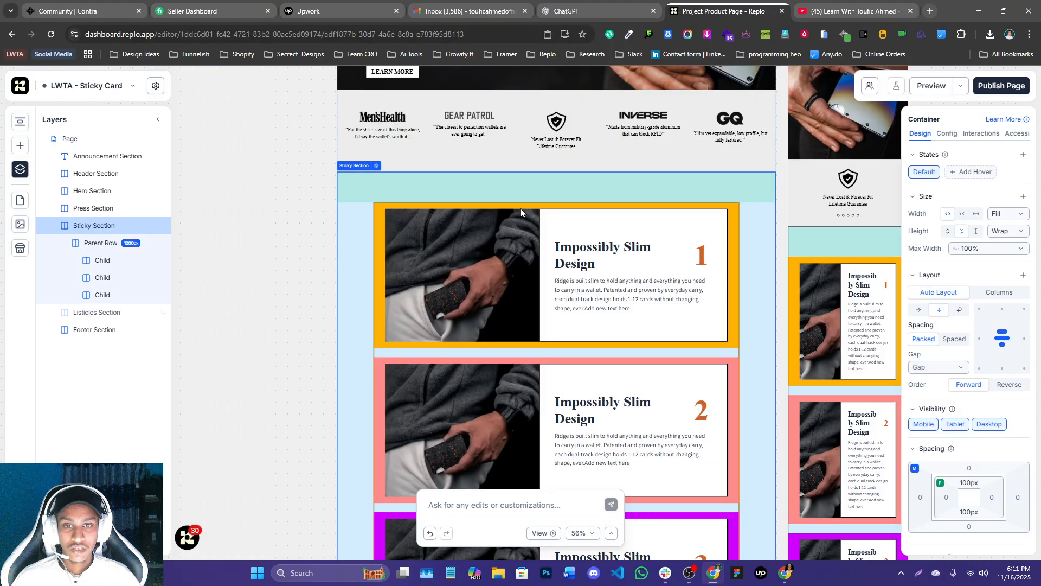
pyautogui.click(140, 260)
pyautogui.scroll(-1, 940, 476)
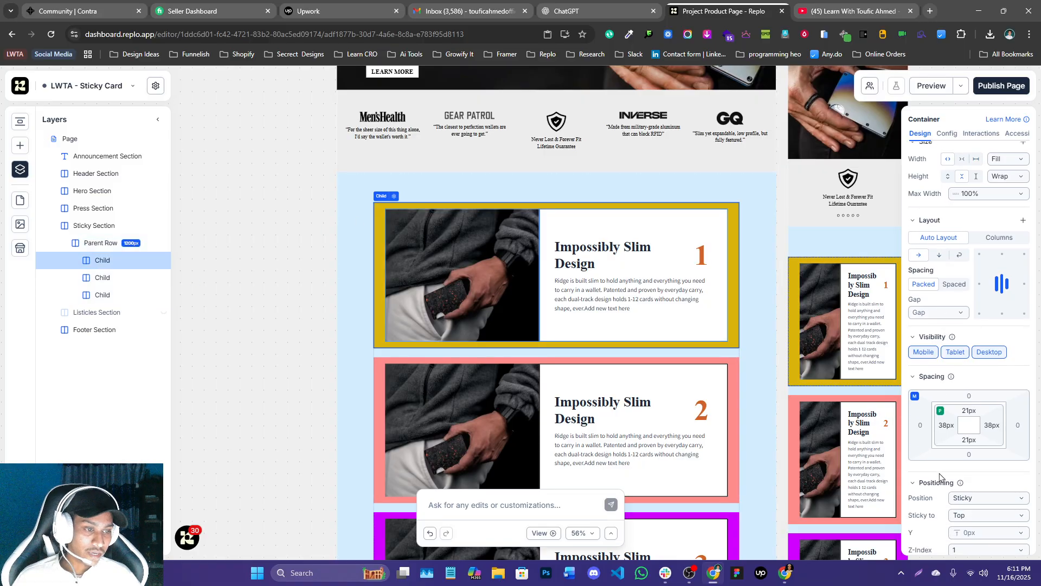
pyautogui.scroll(-2, 965, 470)
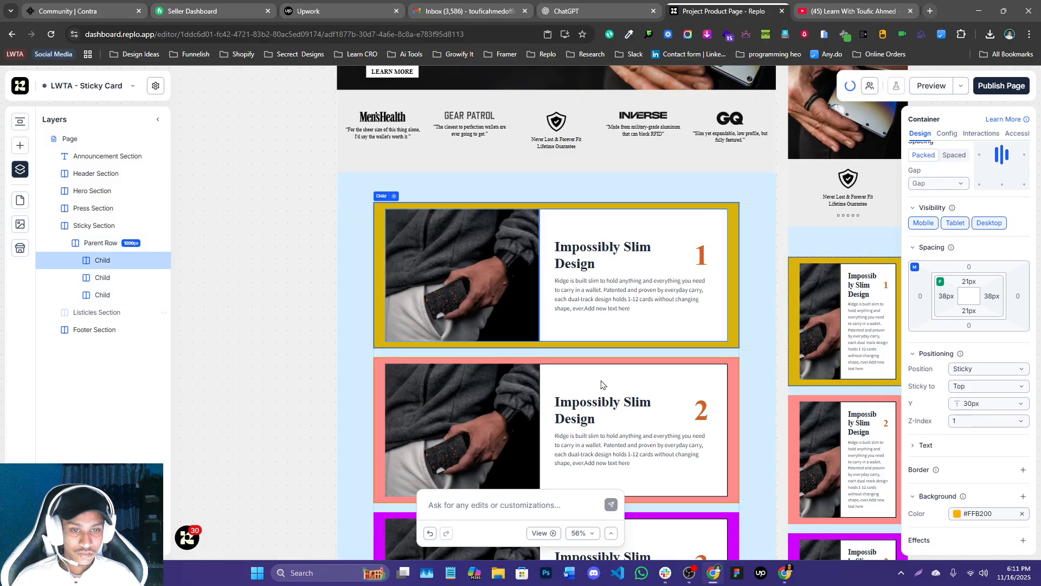
# - Set the second Child card's sticky Y offset to 39px
pyautogui.click(585, 373)
pyautogui.click(586, 369)
pyautogui.click(628, 368)
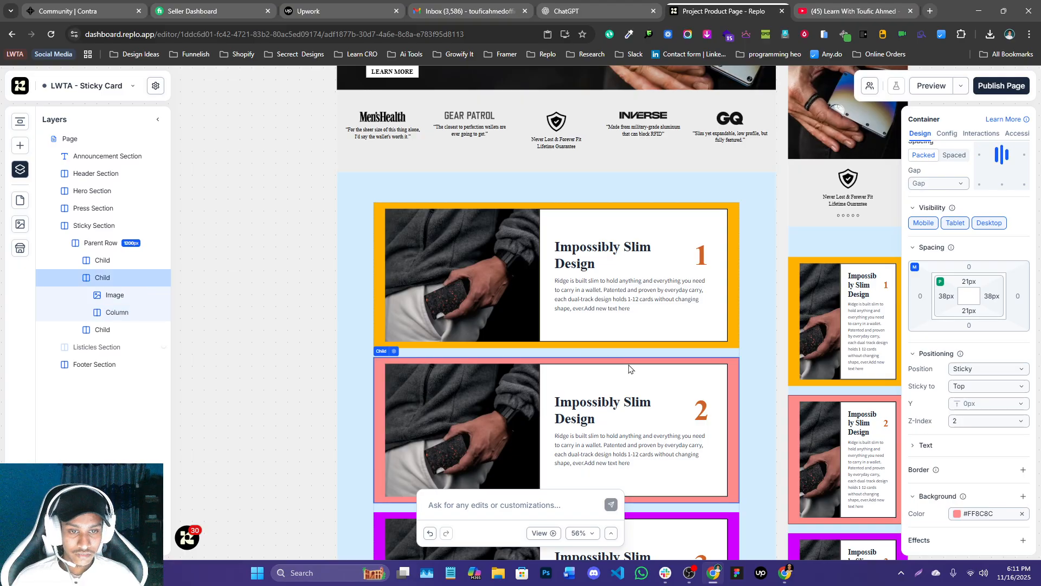
pyautogui.write('30')
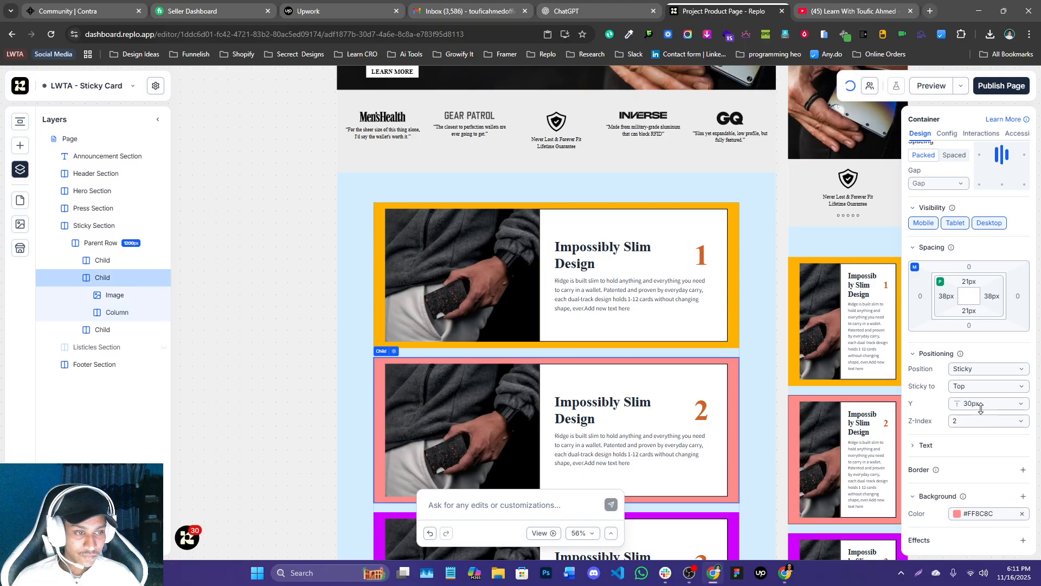
pyautogui.moveTo(984, 403); pyautogui.dragTo(984, 400)
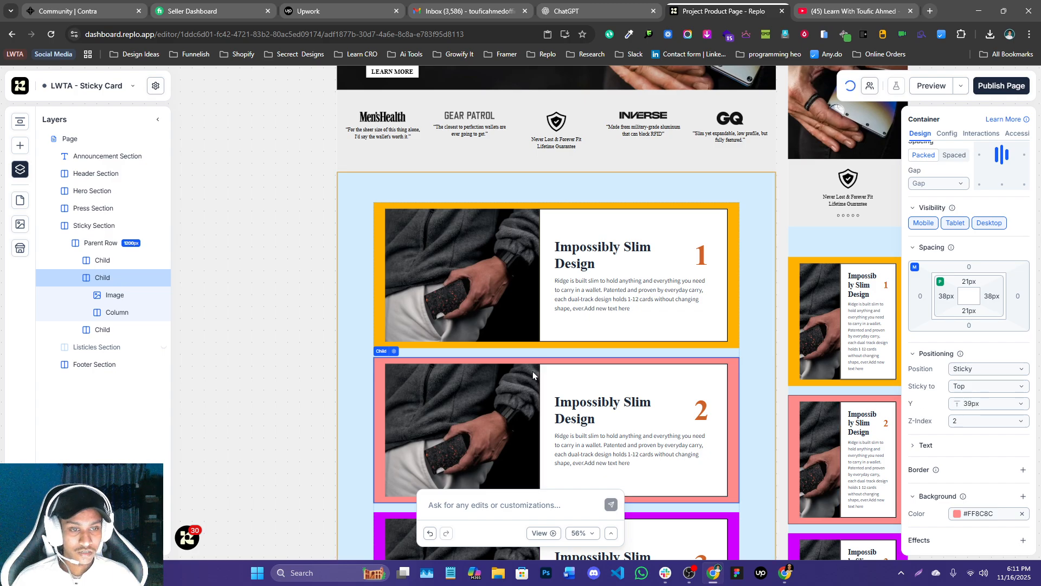
# - Set the third Child card's sticky Y offset to 50px
pyautogui.scroll(-5, 532, 371)
pyautogui.click(520, 247)
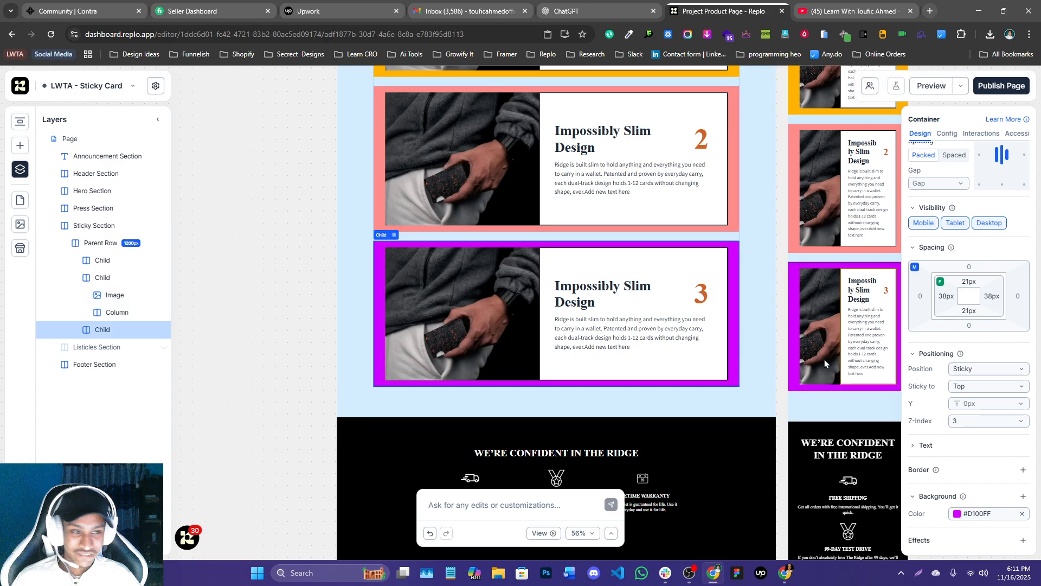
pyautogui.moveTo(976, 399); pyautogui.dragTo(979, 393)
# - Preview the page and examine the staggered stacking of the three cards
pyautogui.click(534, 533)
pyautogui.scroll(-10, 727, 304)
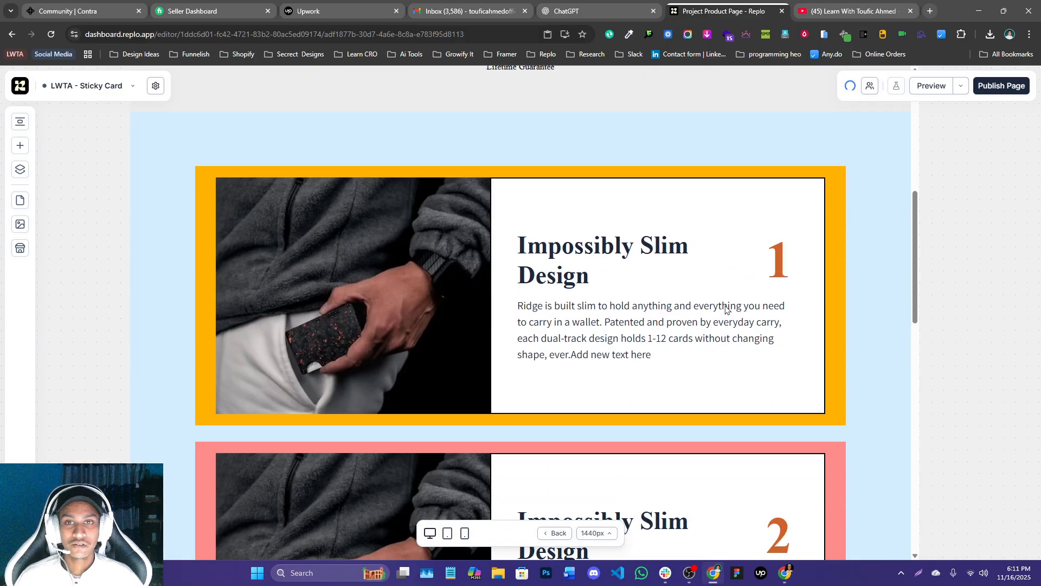
pyautogui.scroll(-8, 725, 306)
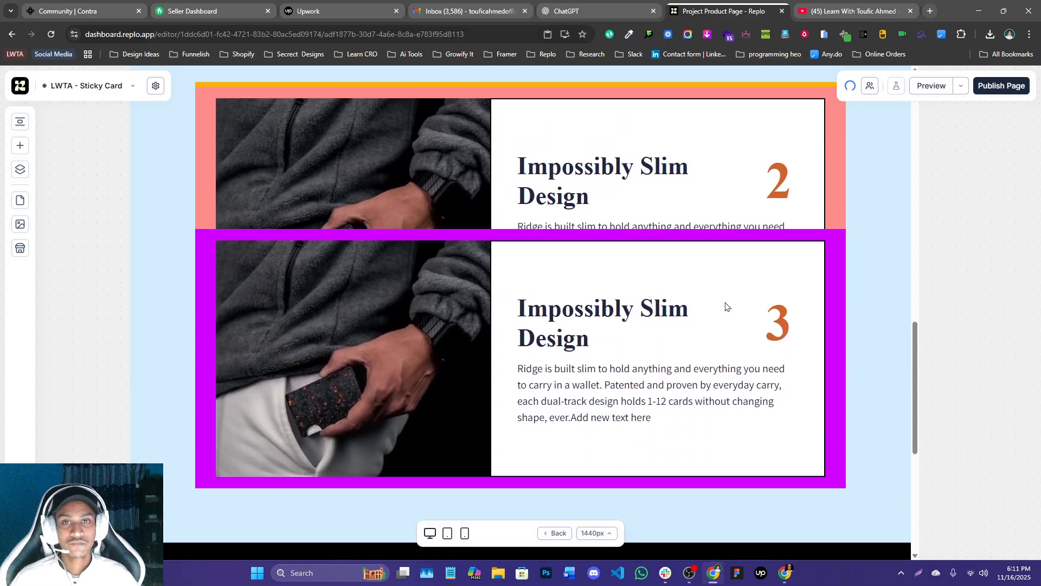
pyautogui.scroll(3, 542, 126)
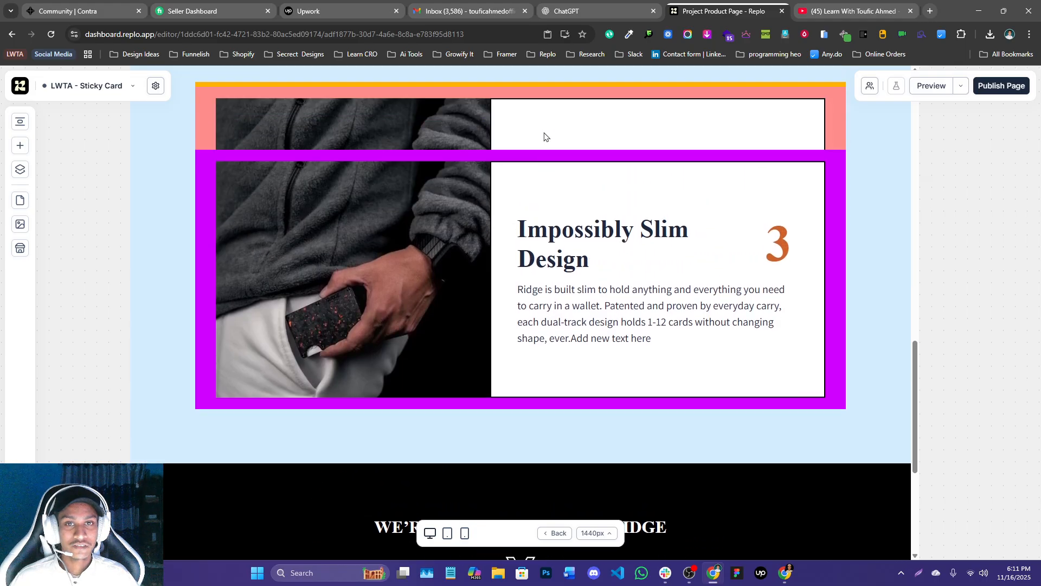
pyautogui.click(559, 533)
# - Duplicate the third Child card and change the copy's number text to 4
pyautogui.click(111, 332)
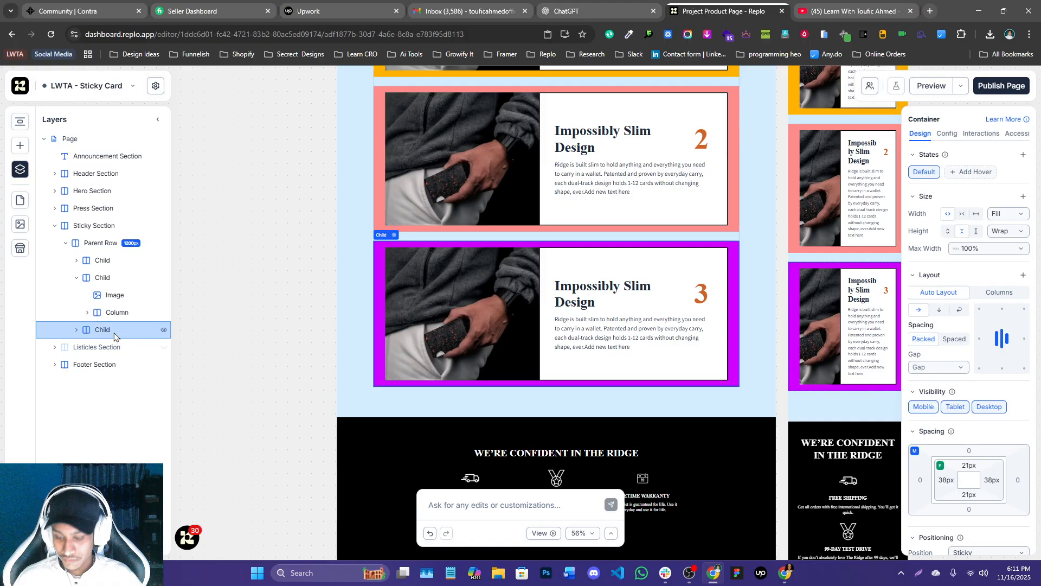
pyautogui.hotkey('ctrl', 'd')
pyautogui.click(699, 451)
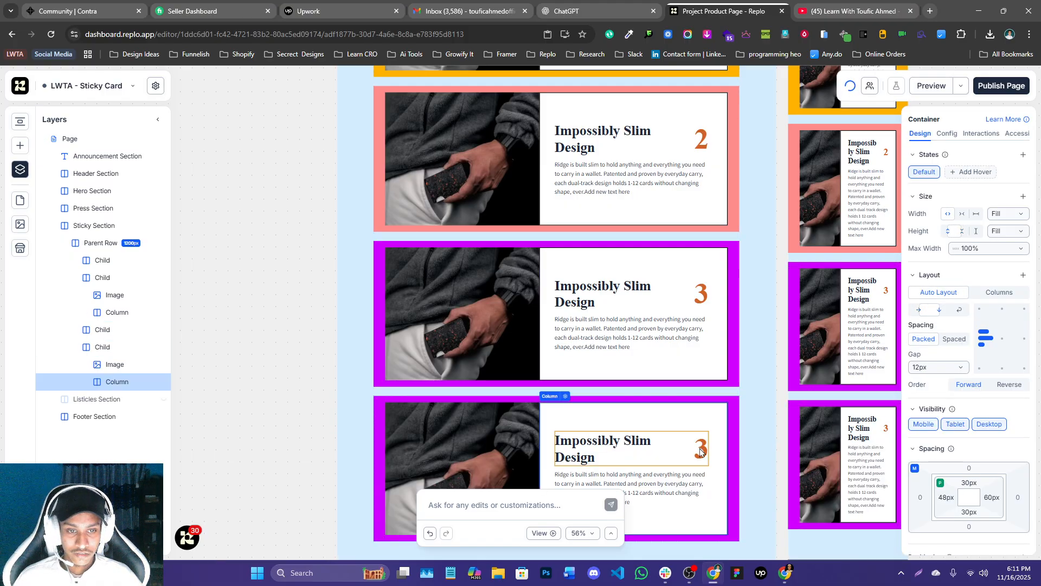
pyautogui.click(699, 451)
pyautogui.click(926, 327)
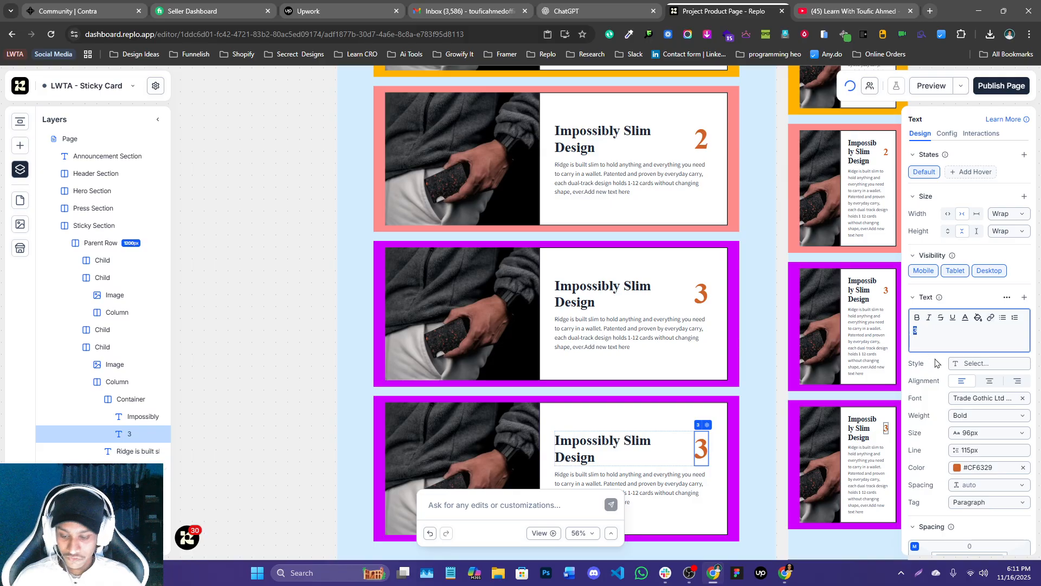
pyautogui.write('4')
# - Change the fourth Child card's background color to green #42FF00
pyautogui.click(741, 412)
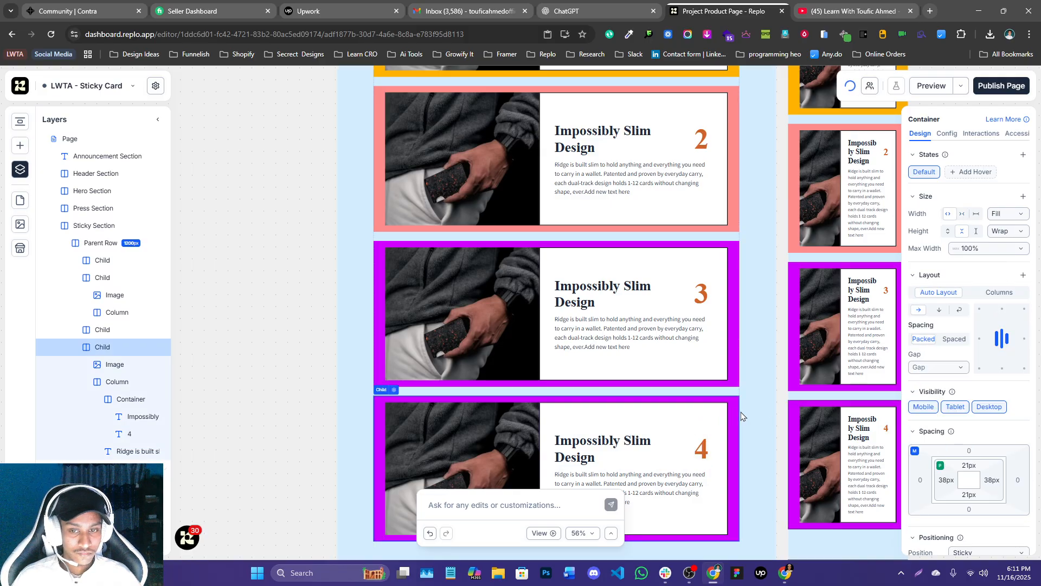
pyautogui.scroll(-2, 741, 412)
pyautogui.scroll(-3, 953, 433)
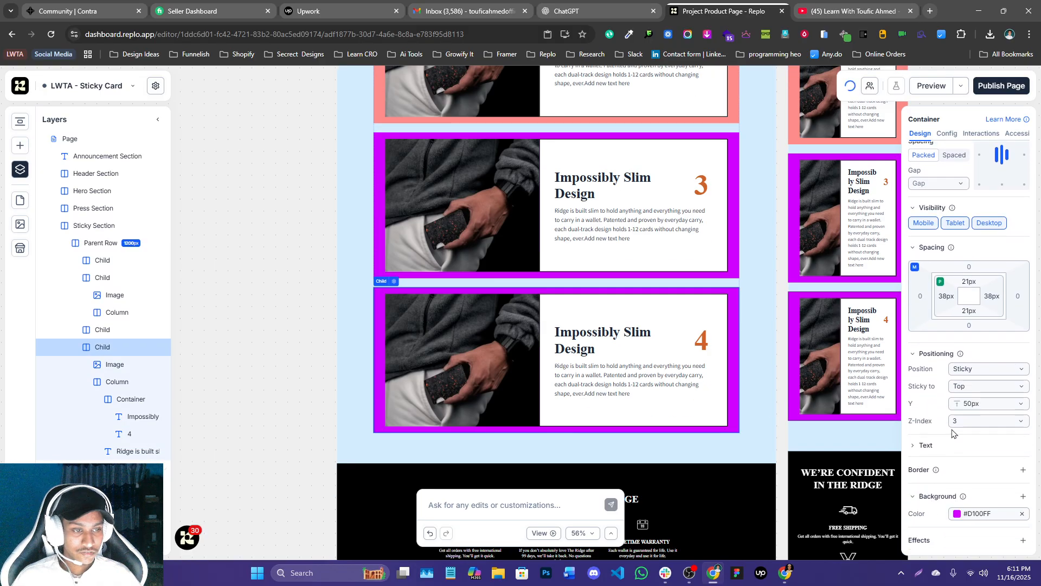
pyautogui.click(956, 513)
pyautogui.click(812, 461)
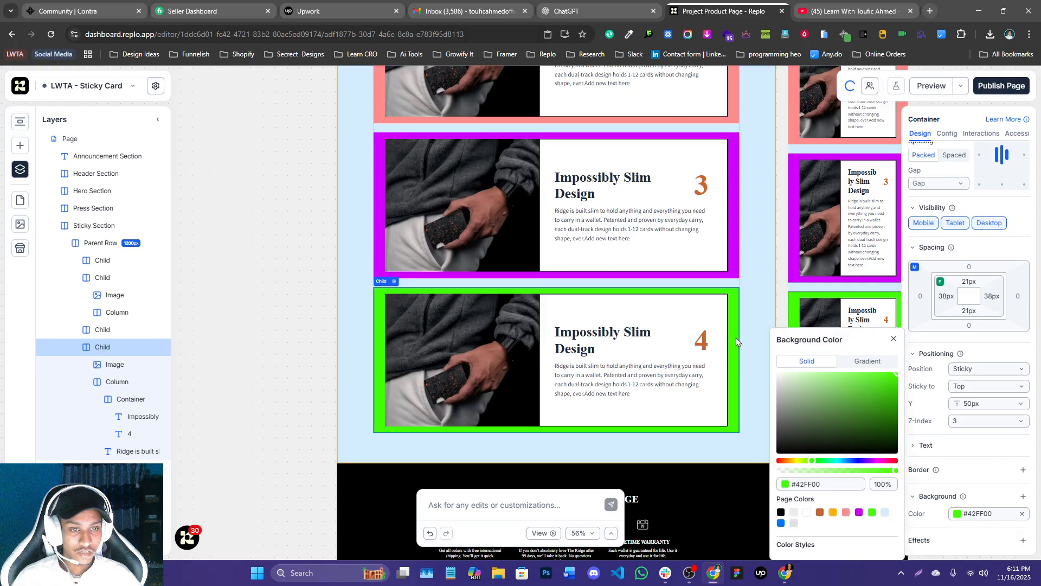
# - Set the fourth Child card's Z-Index to 4
pyautogui.click(731, 311)
pyautogui.click(707, 313)
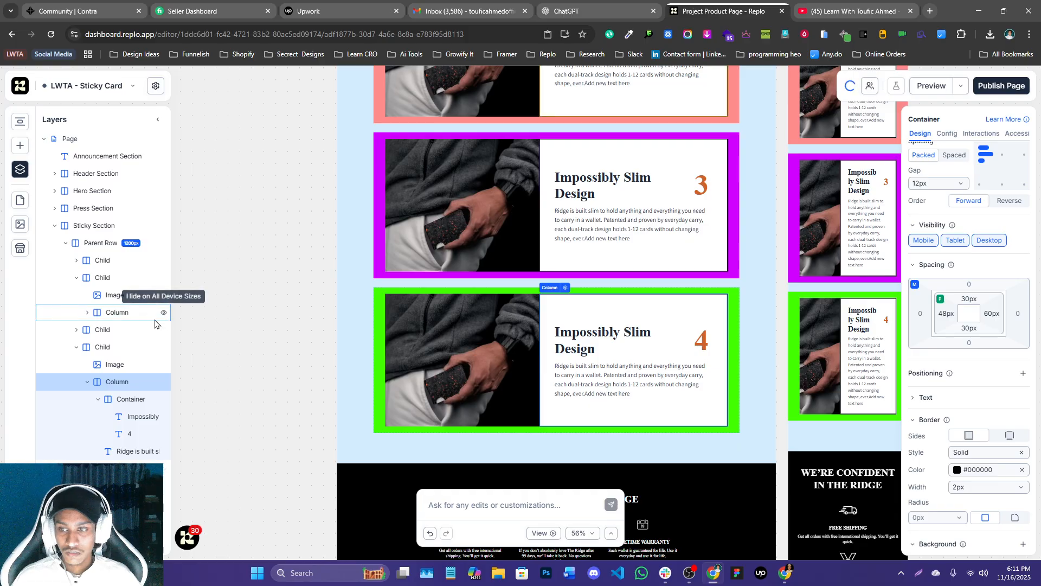
pyautogui.click(109, 346)
pyautogui.click(996, 421)
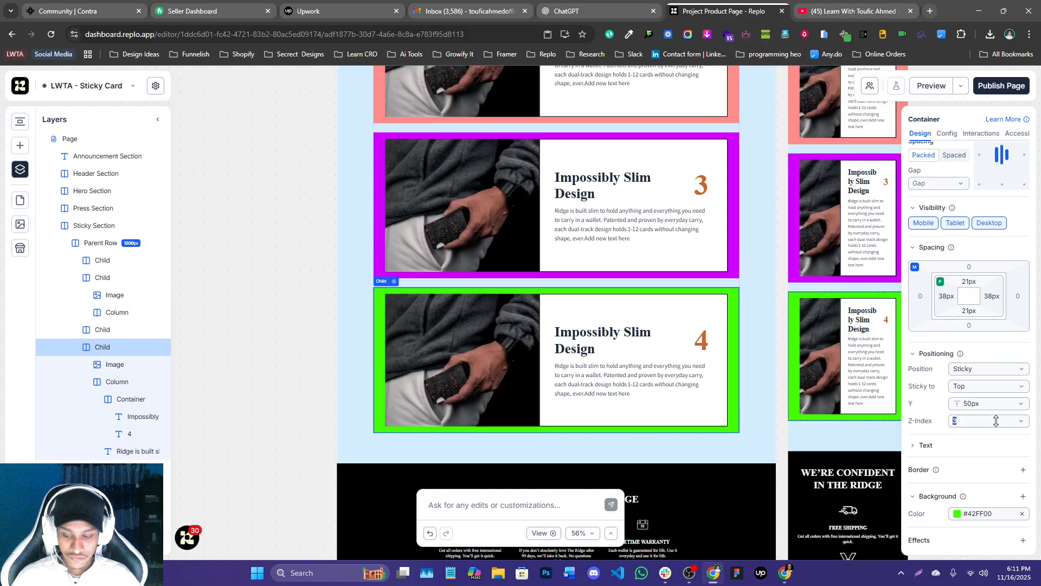
pyautogui.write('4')
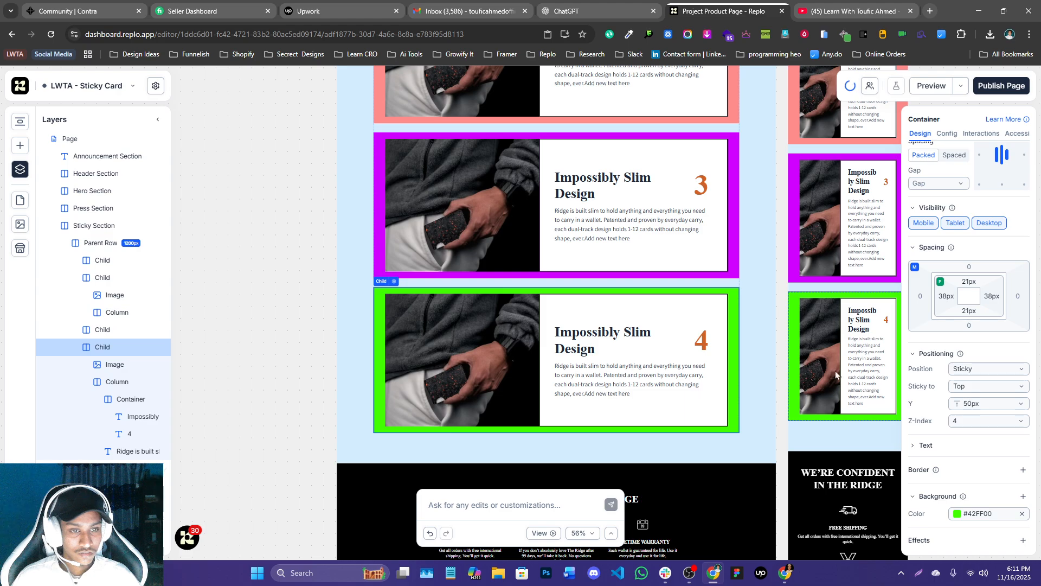
pyautogui.scroll(2, 890, 339)
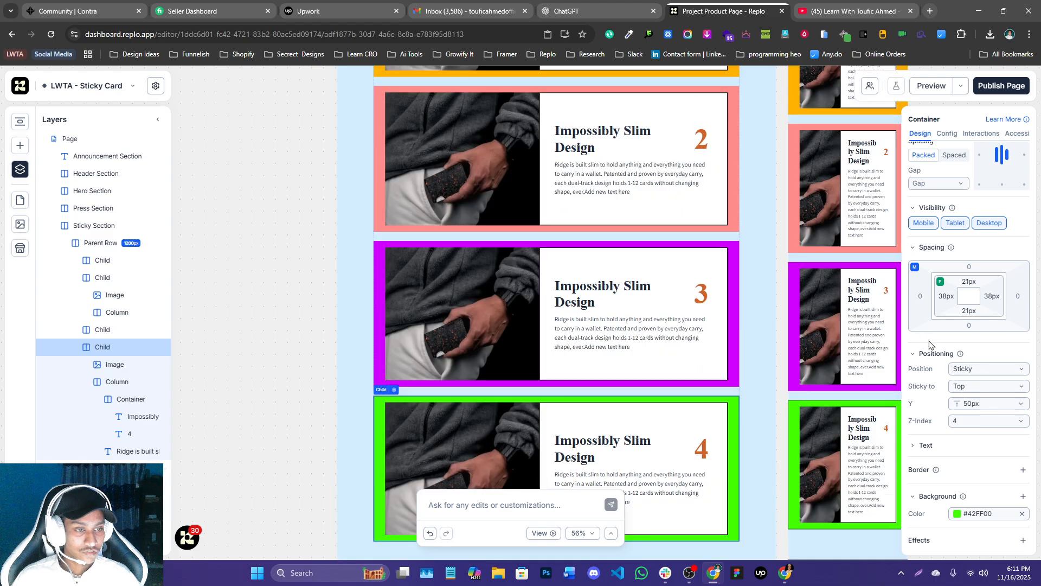
# - Set the fourth Child card's sticky Y offset to 59px and preview the stacking of all four cards at desktop width
pyautogui.moveTo(974, 401); pyautogui.dragTo(980, 403)
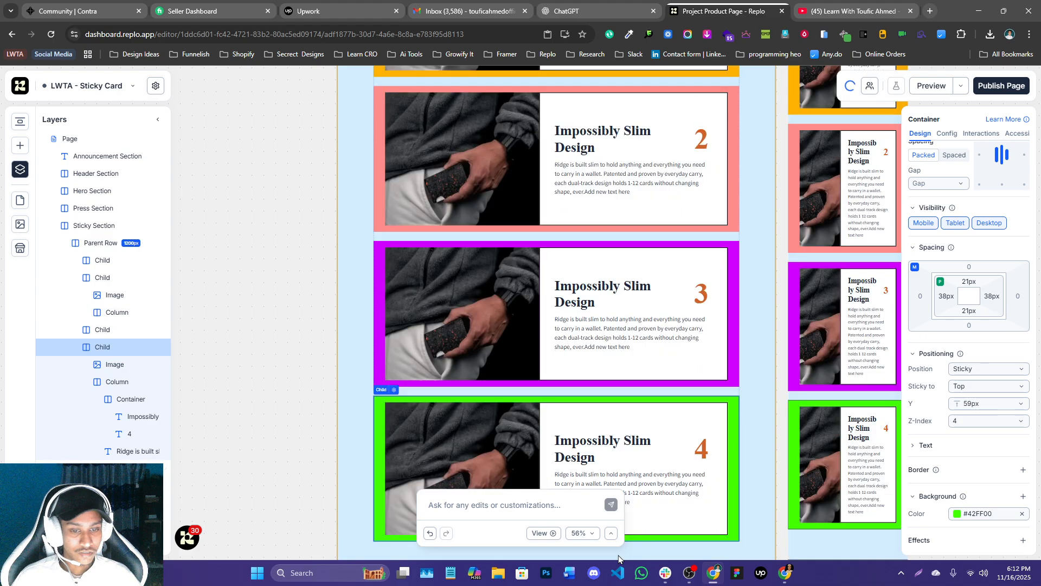
pyautogui.click(541, 532)
pyautogui.scroll(-10, 711, 272)
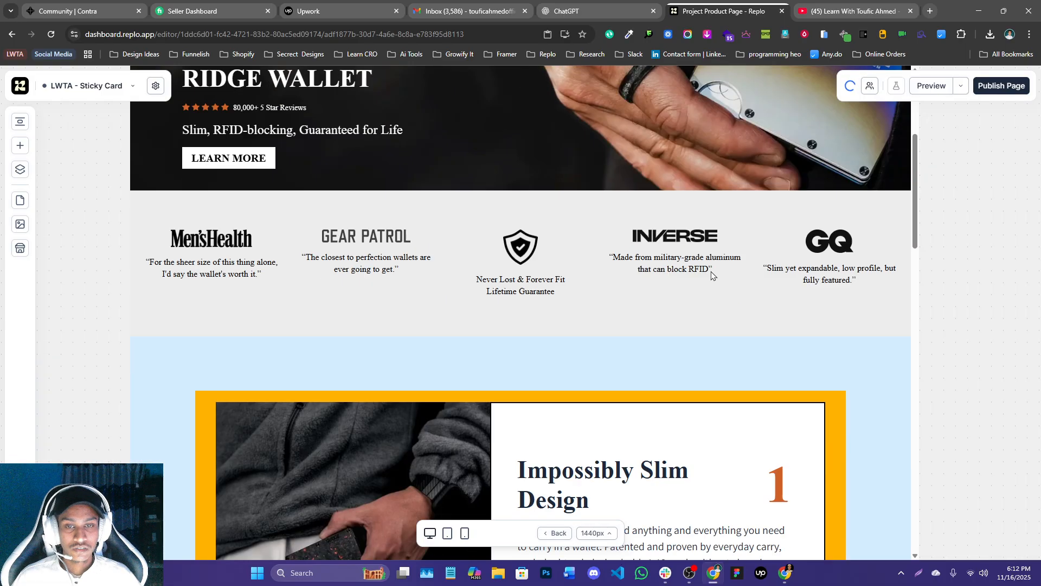
pyautogui.scroll(-5, 532, 229)
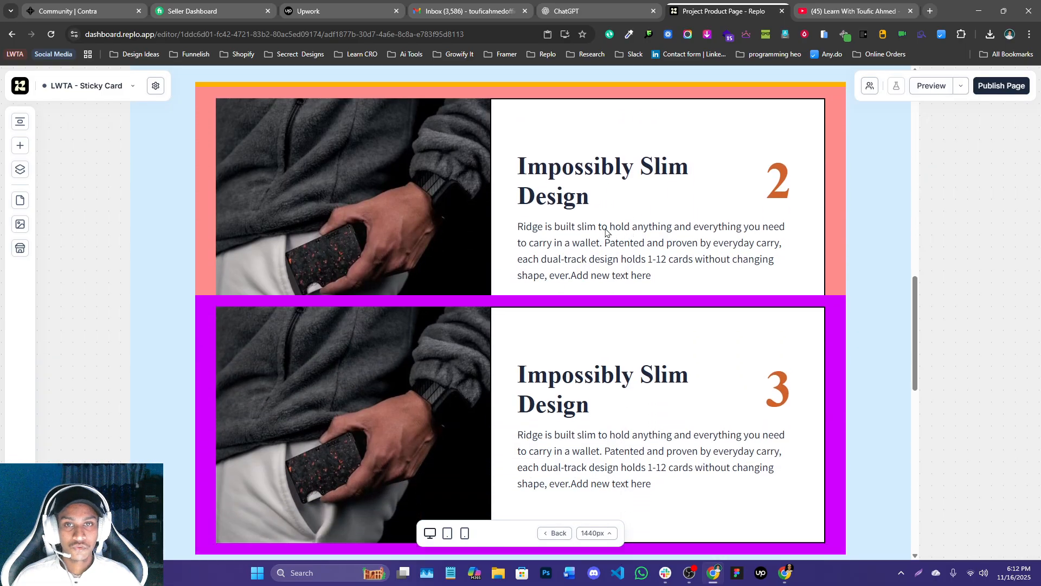
pyautogui.scroll(-6, 506, 177)
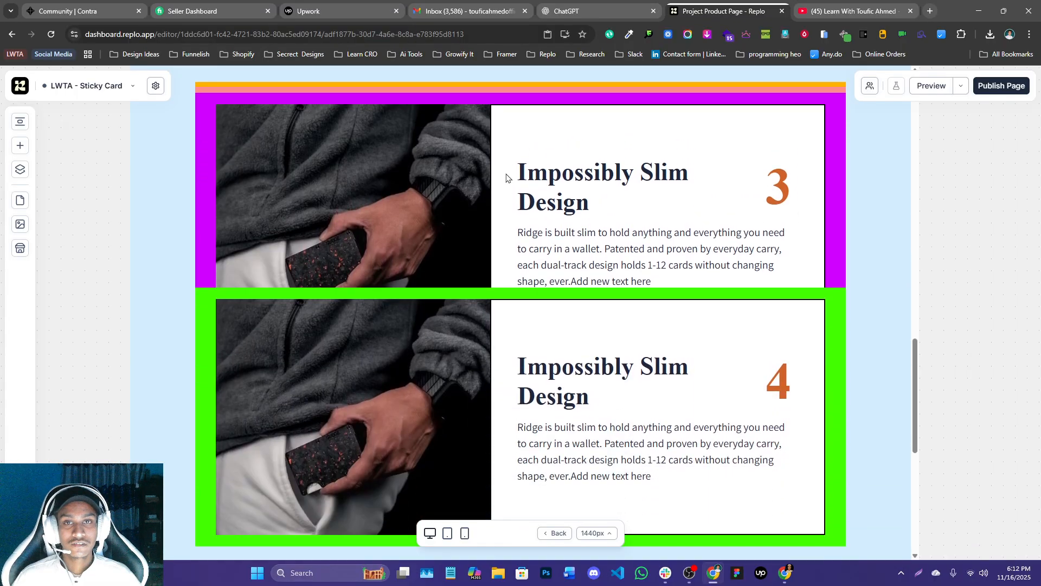
pyautogui.scroll(15, 501, 217)
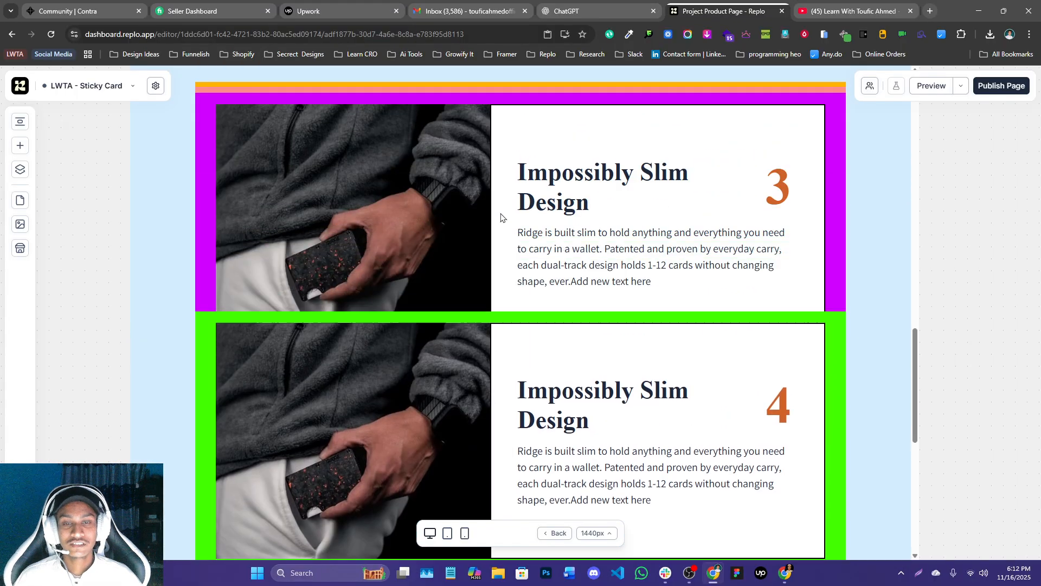
pyautogui.scroll(-12, 501, 217)
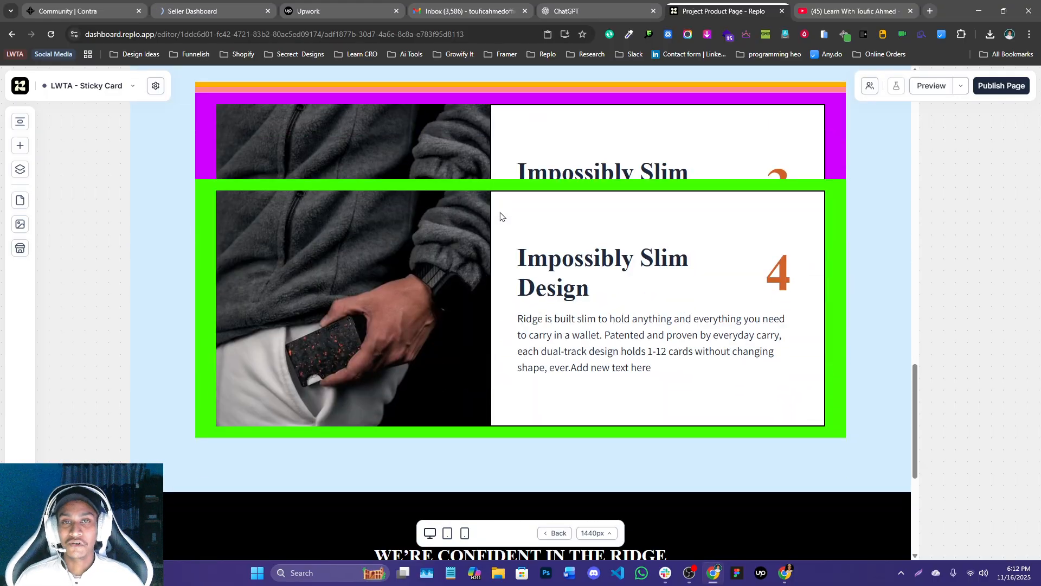
pyautogui.click(554, 534)
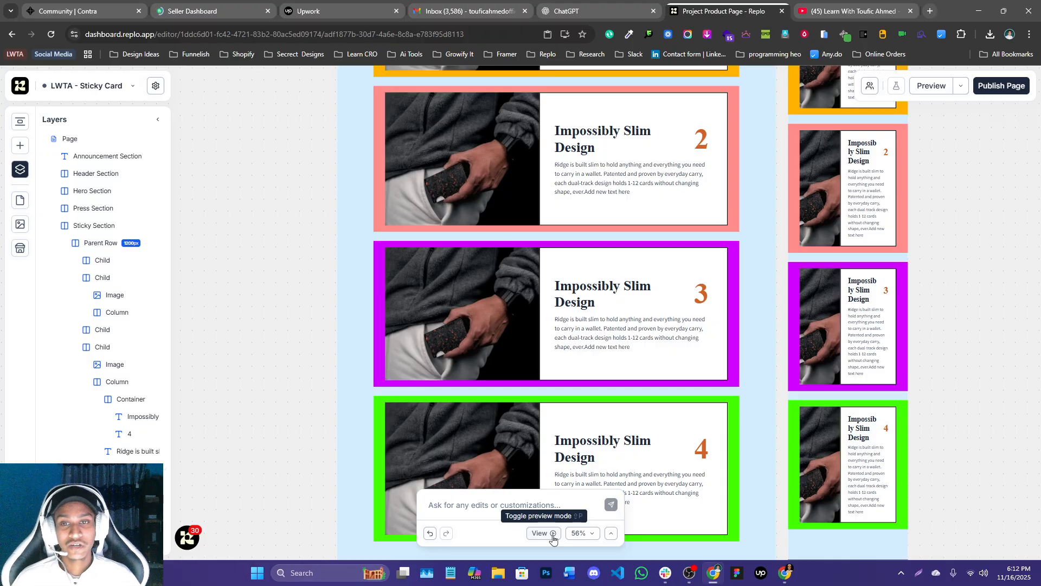
pyautogui.hotkey('ctrl', '-')
pyautogui.hotkey('ctrl', '-')
pyautogui.hotkey('ctrl', '-')
pyautogui.hotkey('ctrl', '-')
pyautogui.hotkey('ctrl', '-')
pyautogui.hotkey('ctrl', '+')
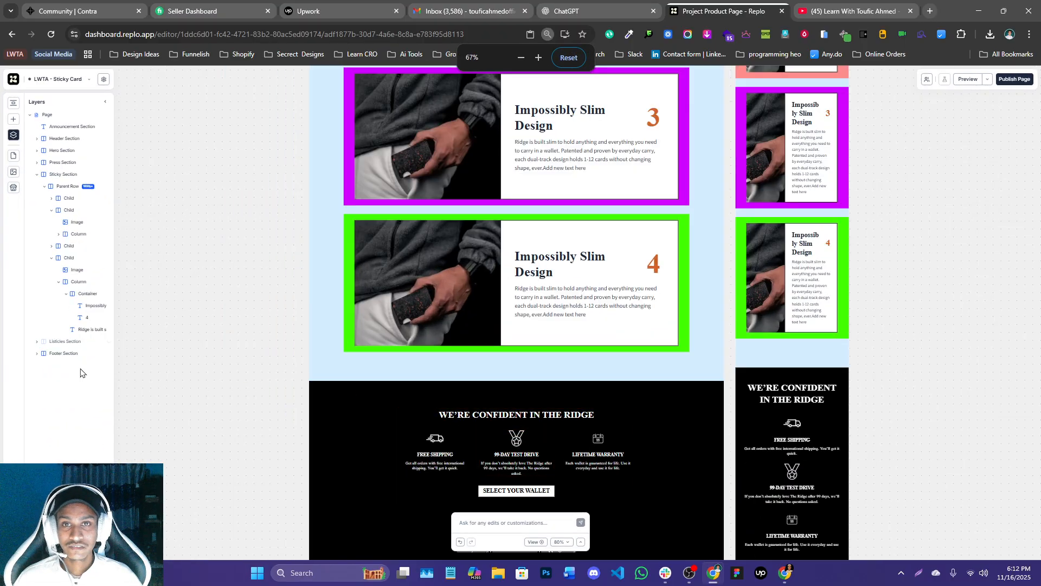
pyautogui.hotkey('ctrl', '+')
pyautogui.hotkey('ctrl', '+')
pyautogui.hotkey('ctrl', '+')
pyautogui.hotkey('ctrl', '+')
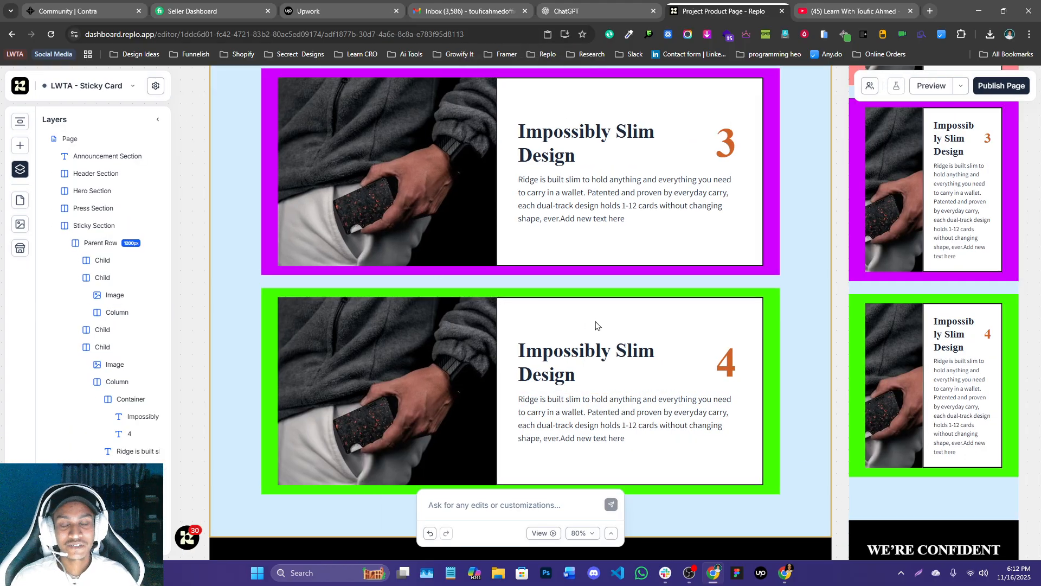
pyautogui.scroll(-3, 623, 278)
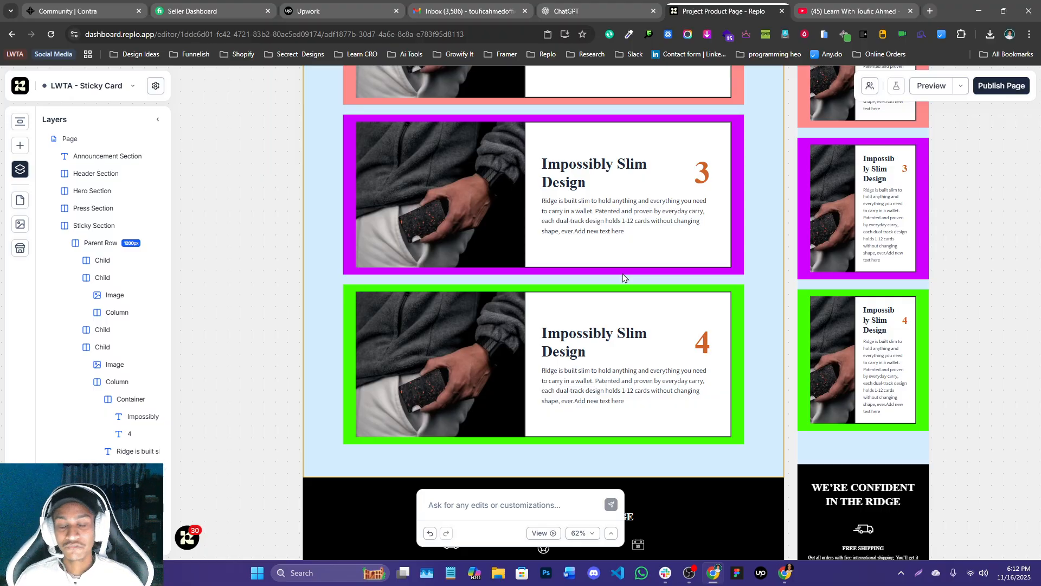
pyautogui.scroll(-2, 622, 274)
pyautogui.scroll(2, 622, 274)
pyautogui.scroll(-5, 612, 244)
pyautogui.scroll(5, 607, 225)
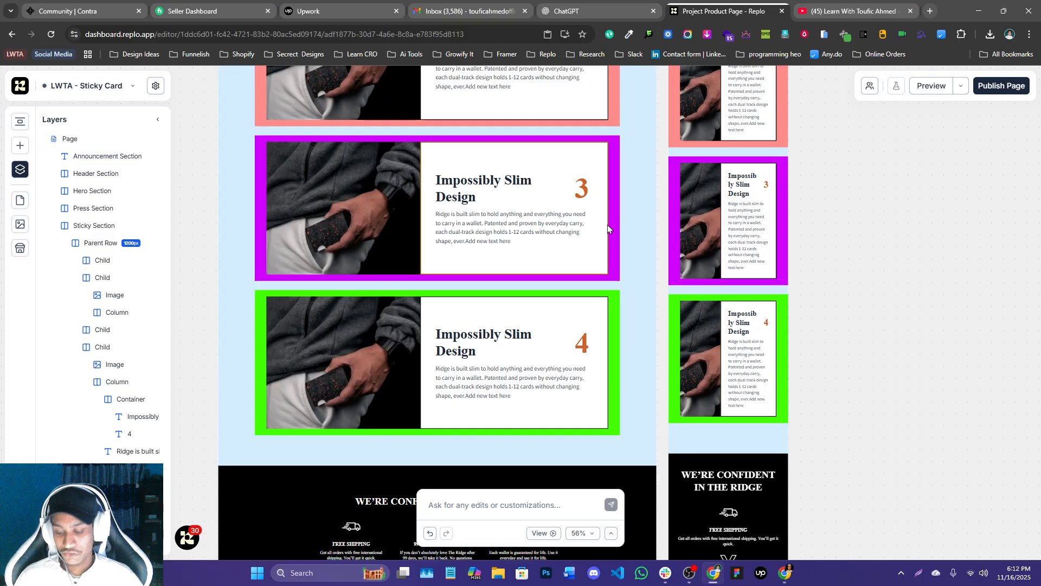
pyautogui.scroll(-5, 608, 224)
pyautogui.scroll(3, 570, 232)
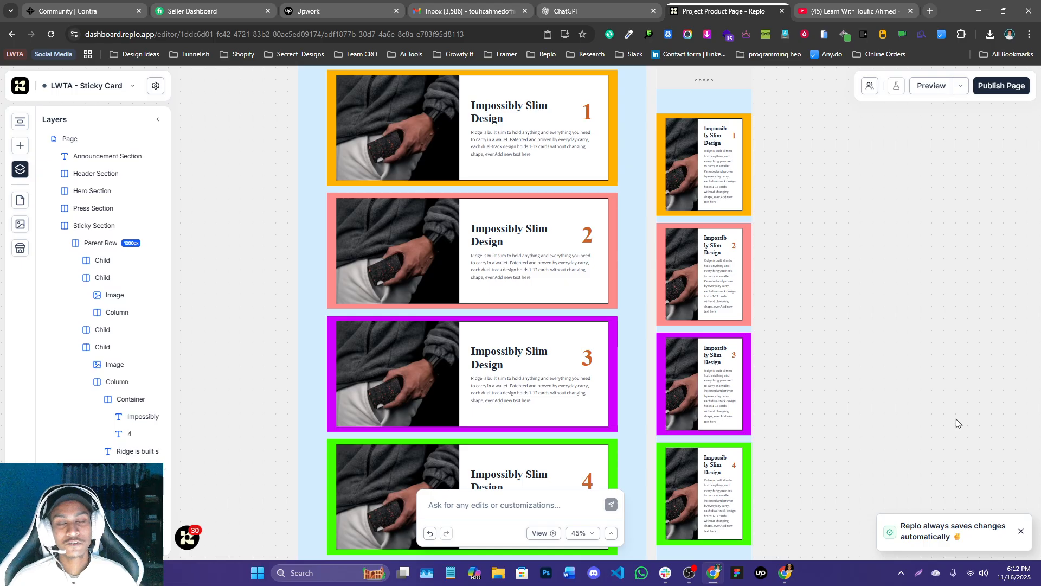
# - Change the first Child card's auto layout to vertical in the mobile version of the page
pyautogui.scroll(3, 956, 419)
pyautogui.click(1022, 531)
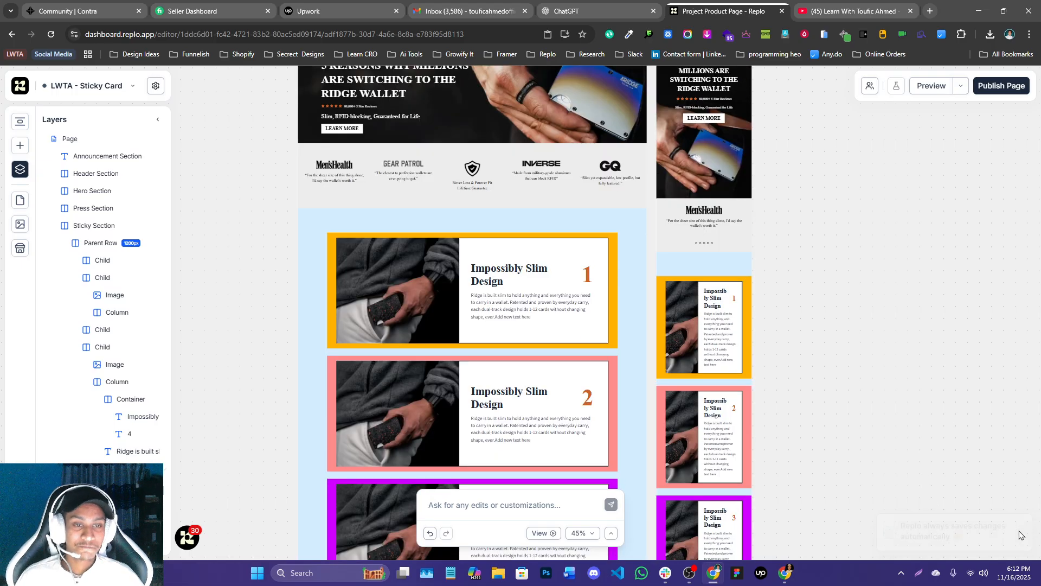
pyautogui.scroll(-3, 623, 321)
pyautogui.scroll(5, 622, 321)
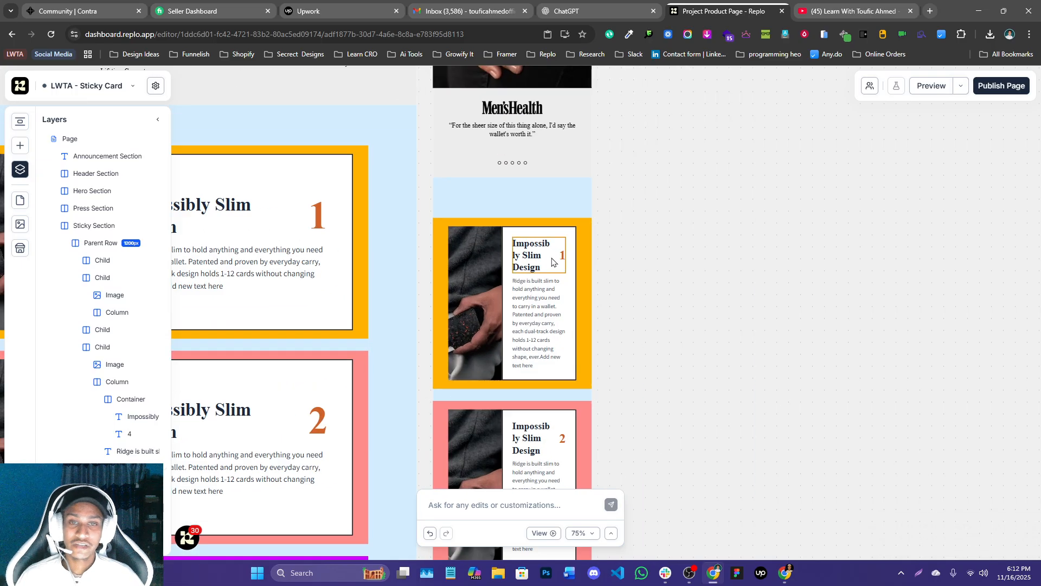
pyautogui.click(510, 228)
pyautogui.scroll(1, 510, 229)
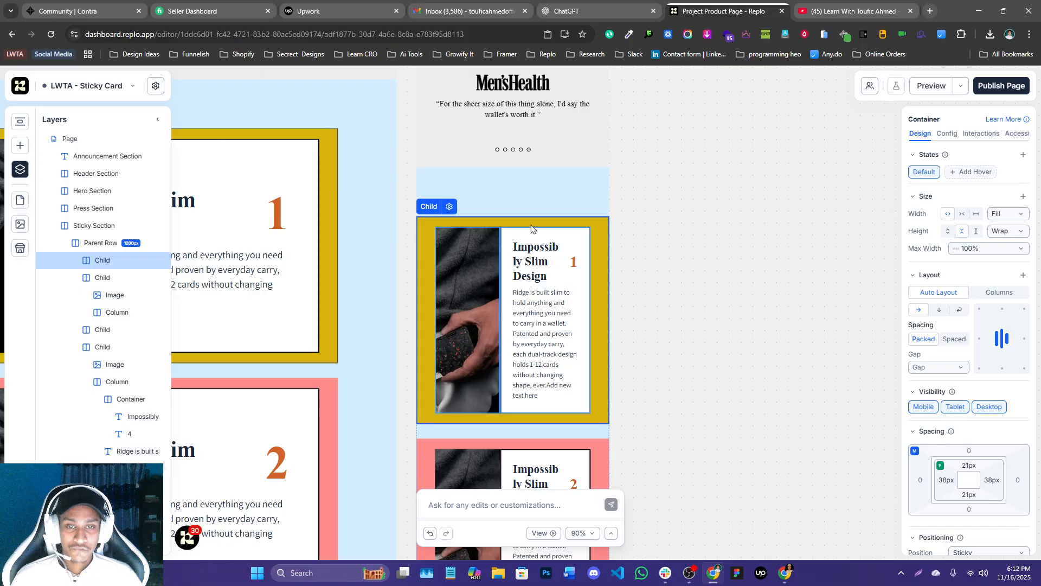
pyautogui.click(939, 309)
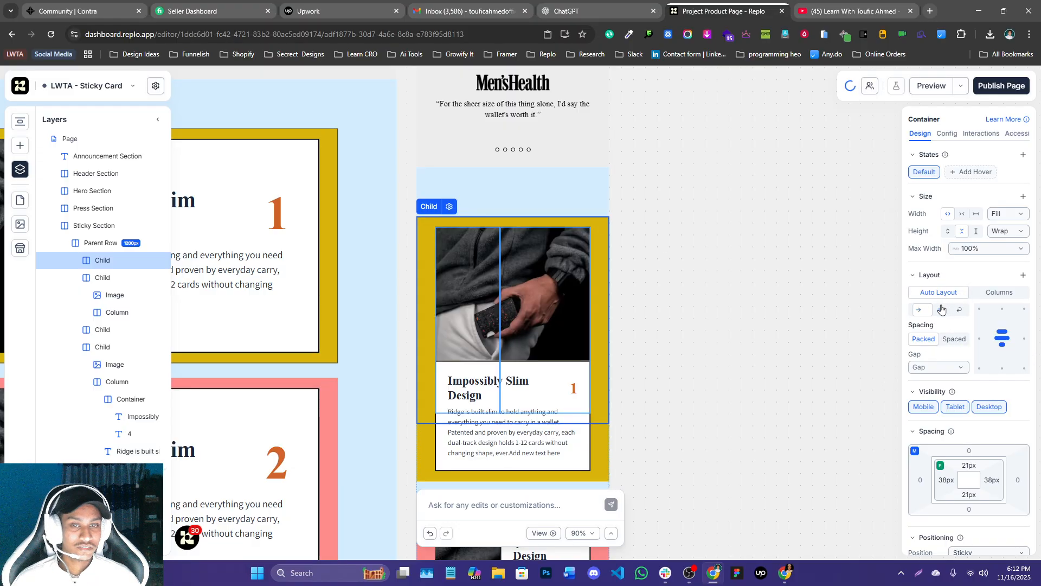
pyautogui.scroll(-1, 583, 310)
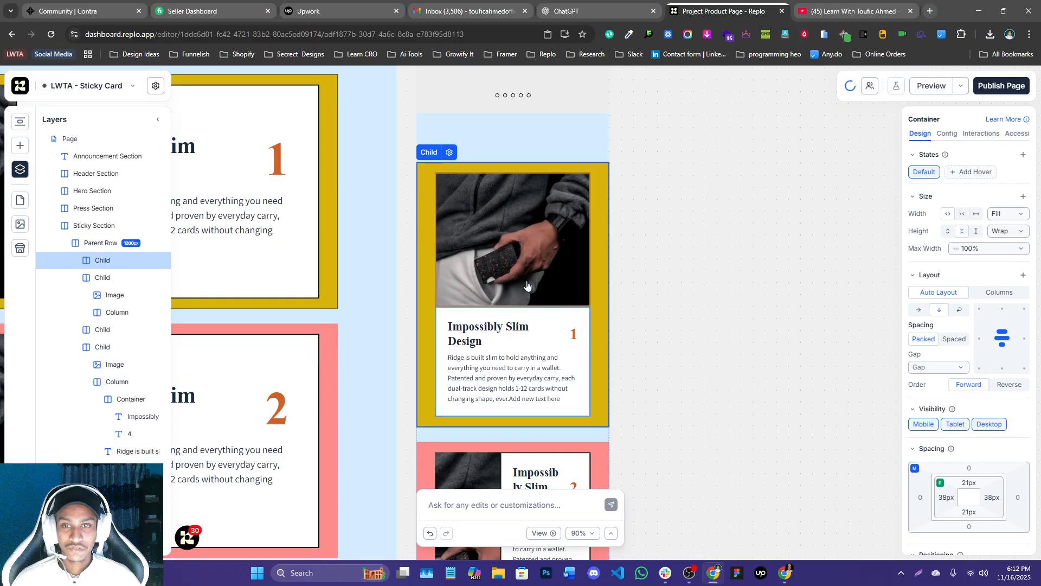
# - Change the auto layout of the second and third Child cards to vertical in the mobile version
pyautogui.scroll(-3, 479, 251)
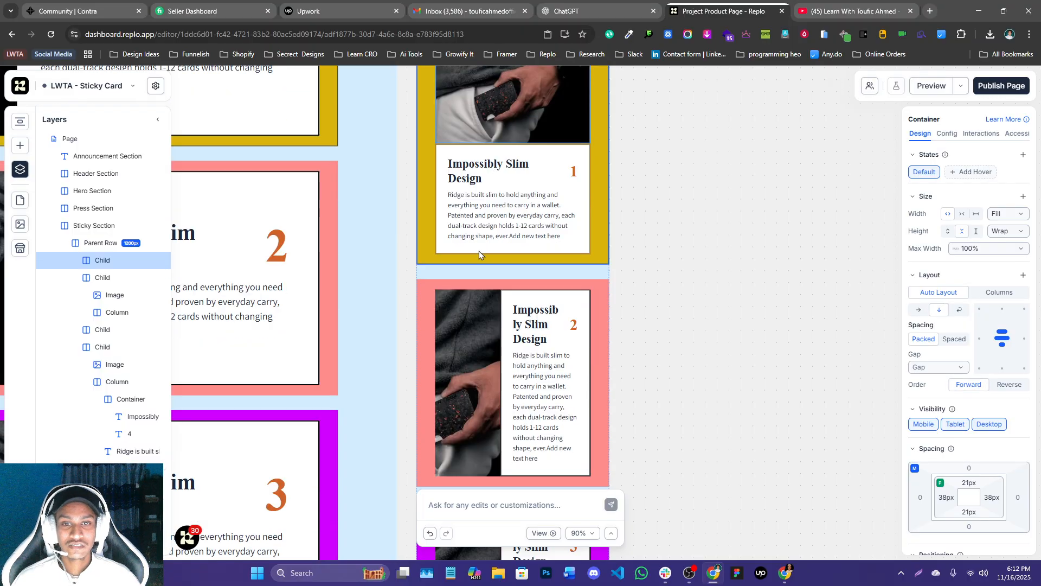
pyautogui.click(495, 279)
pyautogui.click(495, 280)
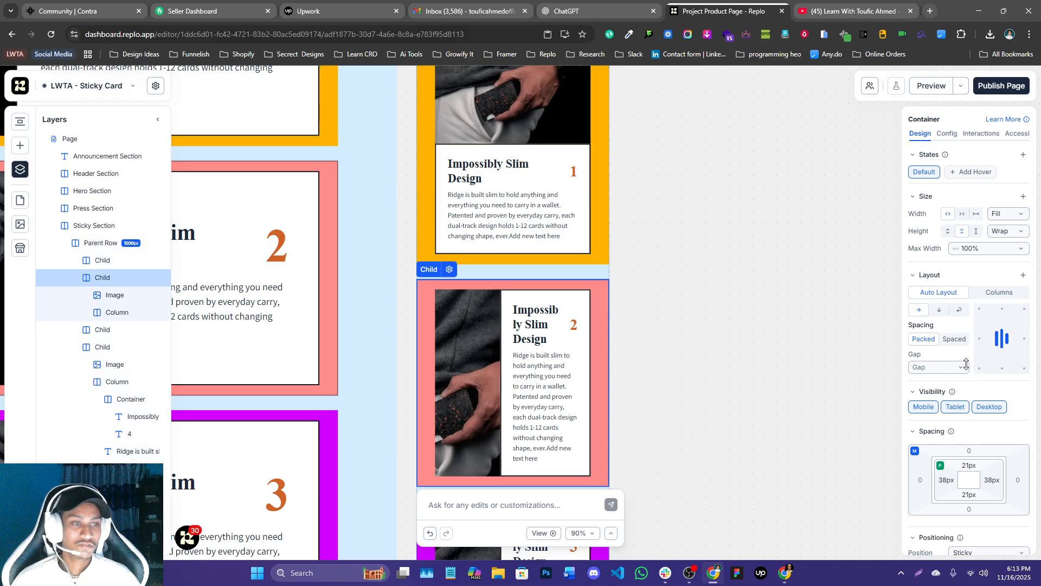
pyautogui.click(939, 309)
pyautogui.scroll(-5, 556, 369)
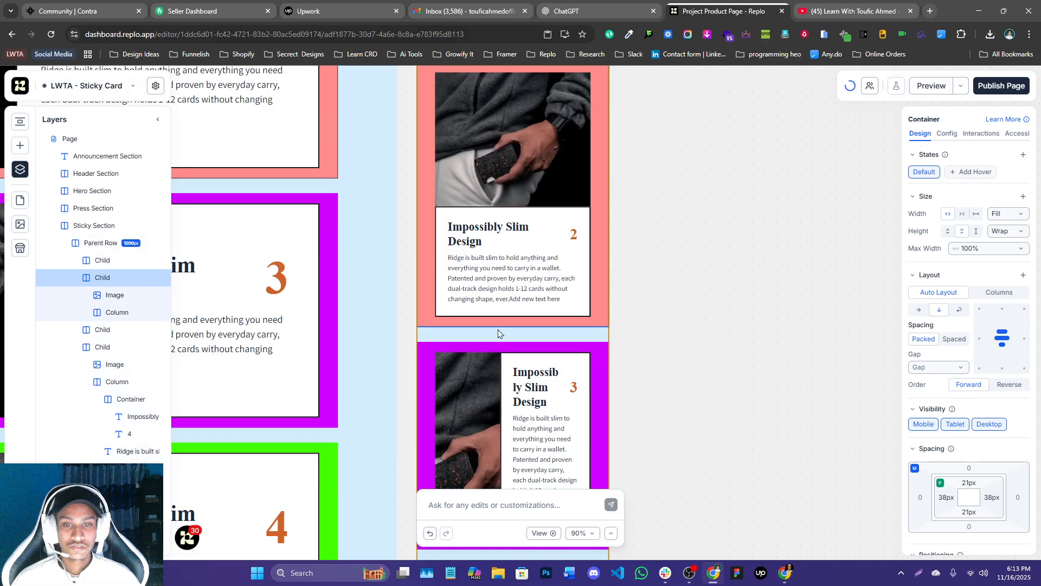
pyautogui.click(512, 358)
pyautogui.click(939, 309)
# - Change the fourth Child card's mobile auto layout to vertical and save the page
pyautogui.scroll(-4, 579, 389)
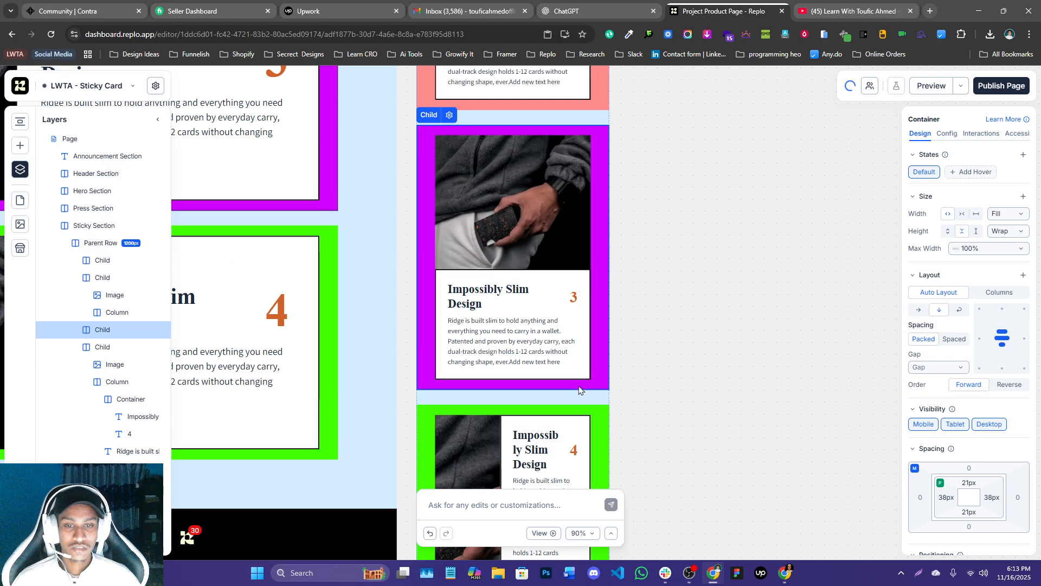
pyautogui.click(579, 413)
pyautogui.click(939, 309)
pyautogui.scroll(-5, 584, 380)
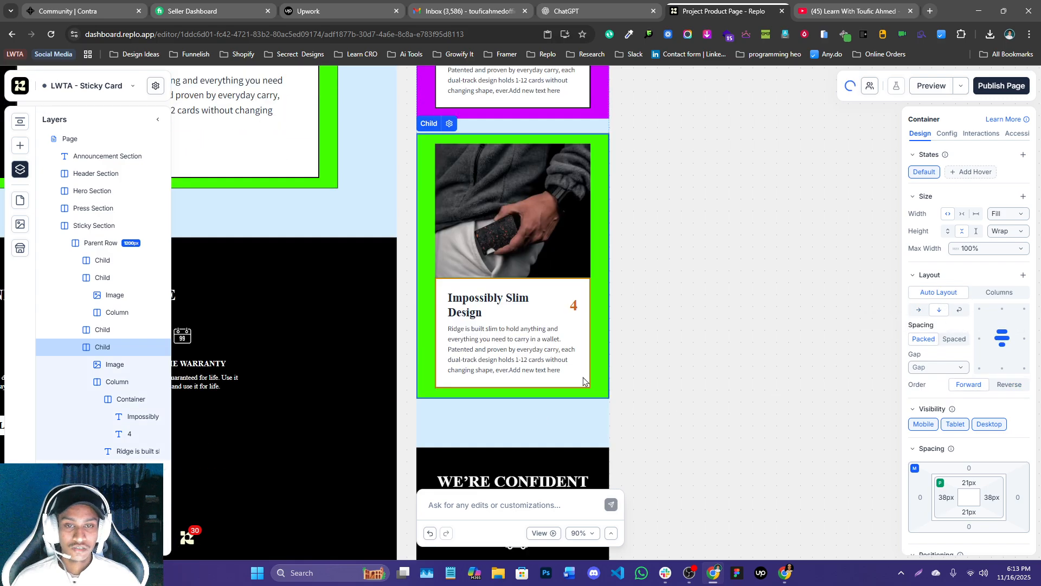
pyautogui.hotkey('ctrl', 's')
# - Preview the page at the 393px mobile width and examine how the four vertical cards stack while scrolling
pyautogui.scroll(15, 570, 461)
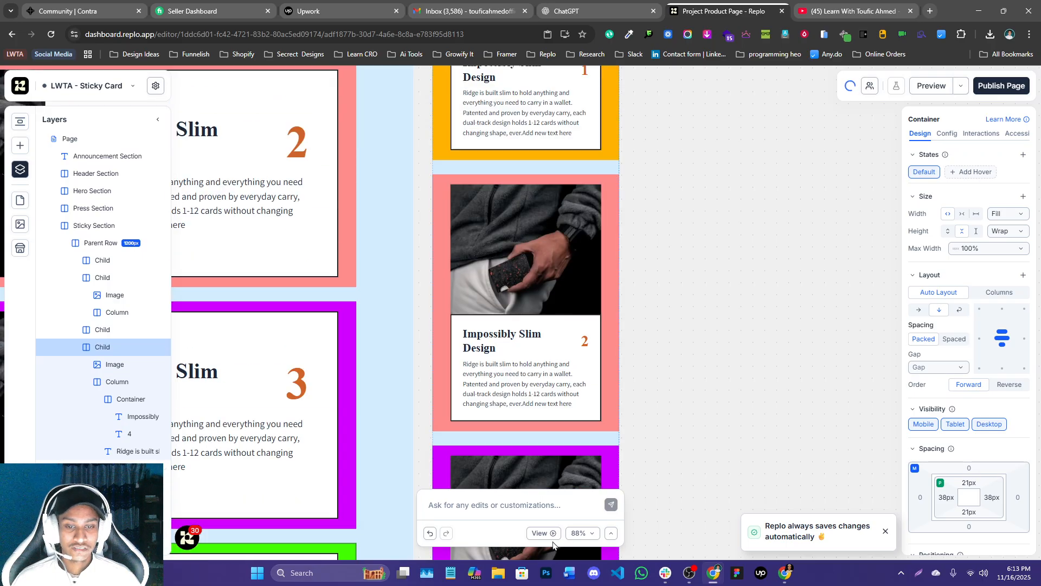
pyautogui.click(545, 534)
pyautogui.scroll(-10, 578, 278)
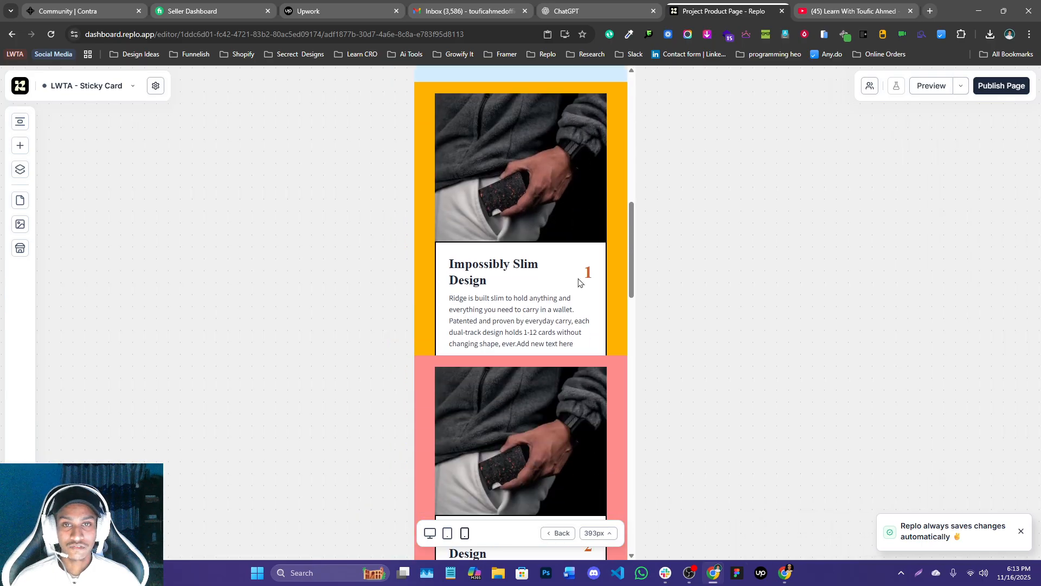
pyautogui.scroll(-10, 579, 281)
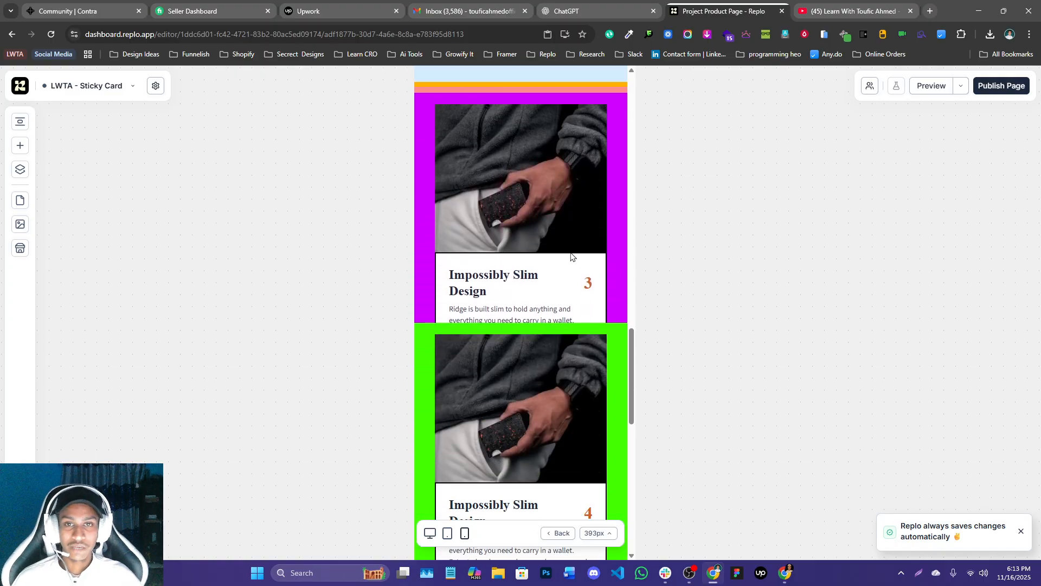
pyautogui.scroll(-5, 572, 256)
pyautogui.scroll(5, 571, 256)
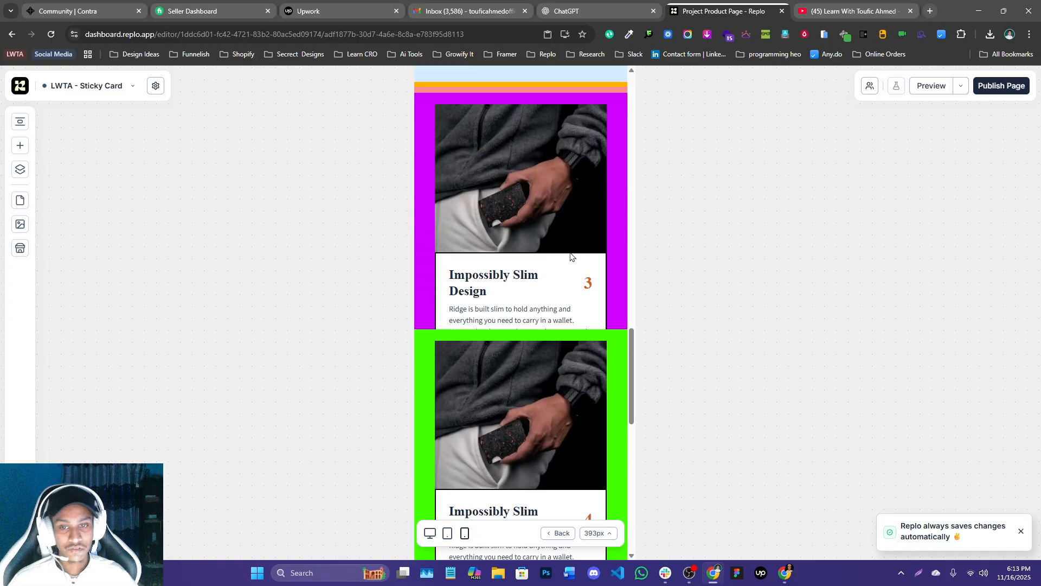
pyautogui.scroll(-5, 571, 256)
pyautogui.scroll(10, 571, 256)
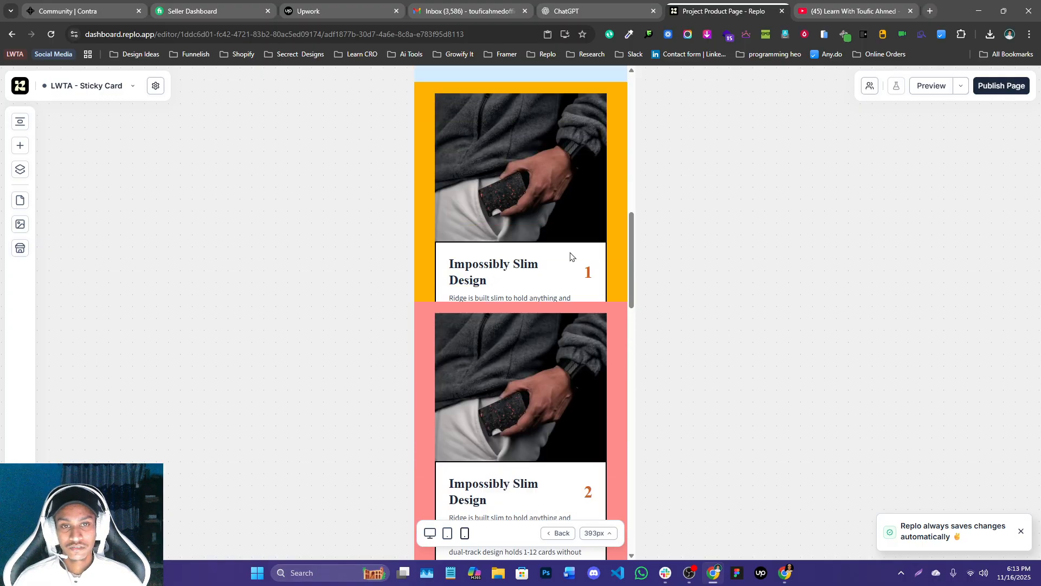
pyautogui.scroll(7, 571, 254)
pyautogui.scroll(-2, 569, 255)
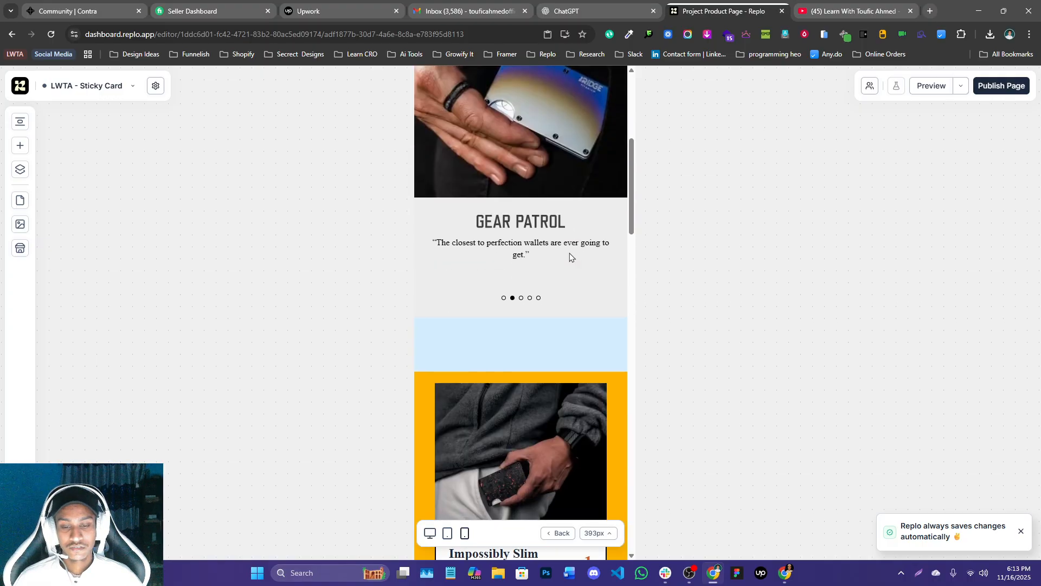
pyautogui.click(560, 533)
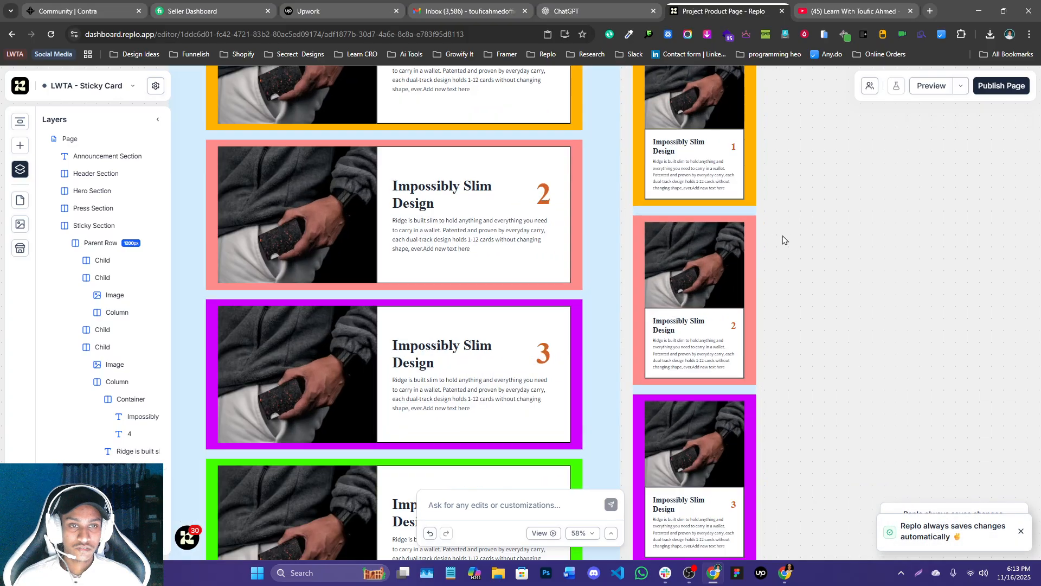
pyautogui.scroll(3, 783, 239)
pyautogui.hscroll(1, 540, 198)
pyautogui.scroll(-5, 682, 211)
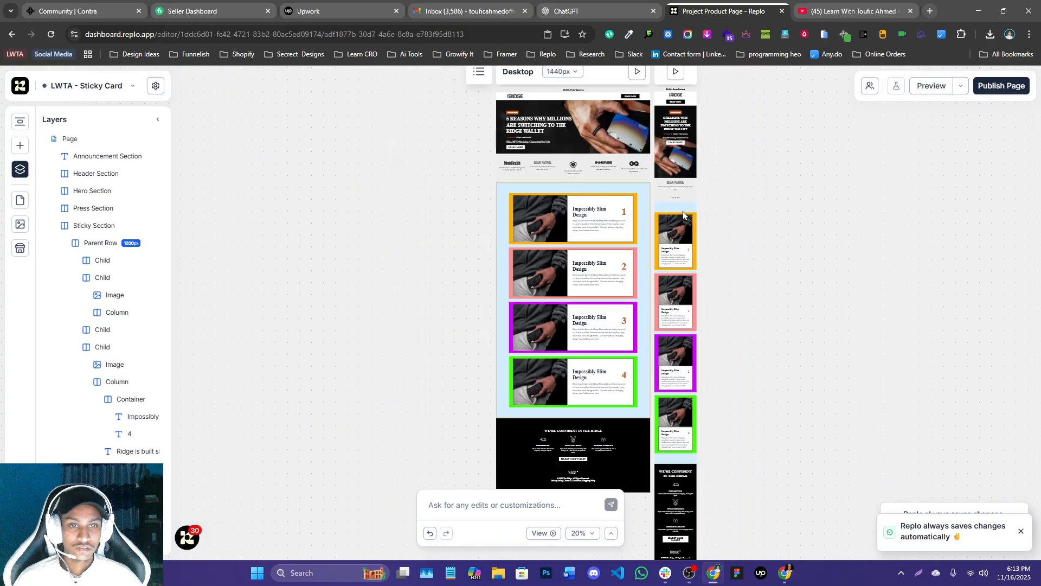
pyautogui.scroll(3, 659, 210)
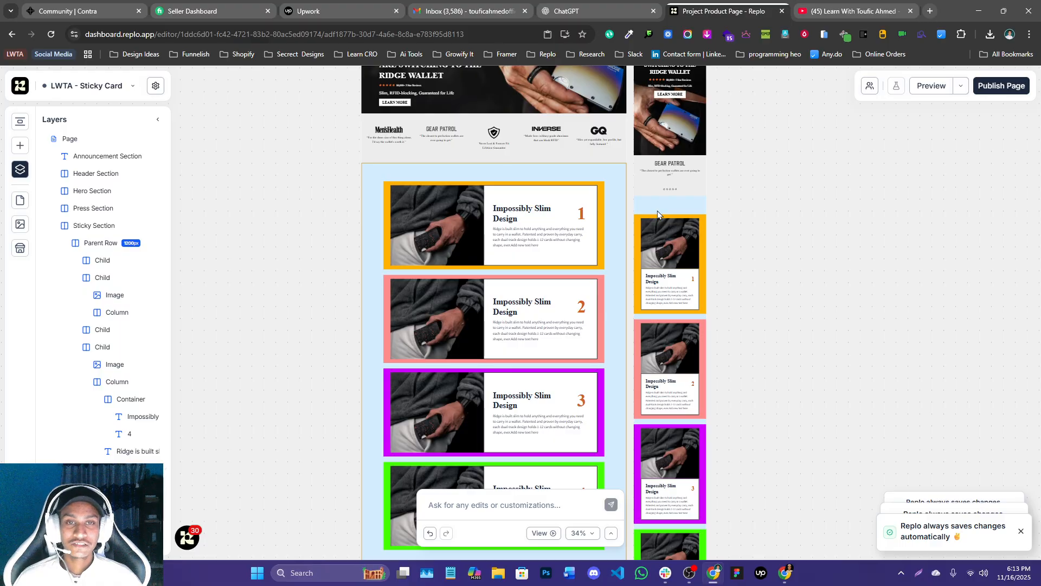